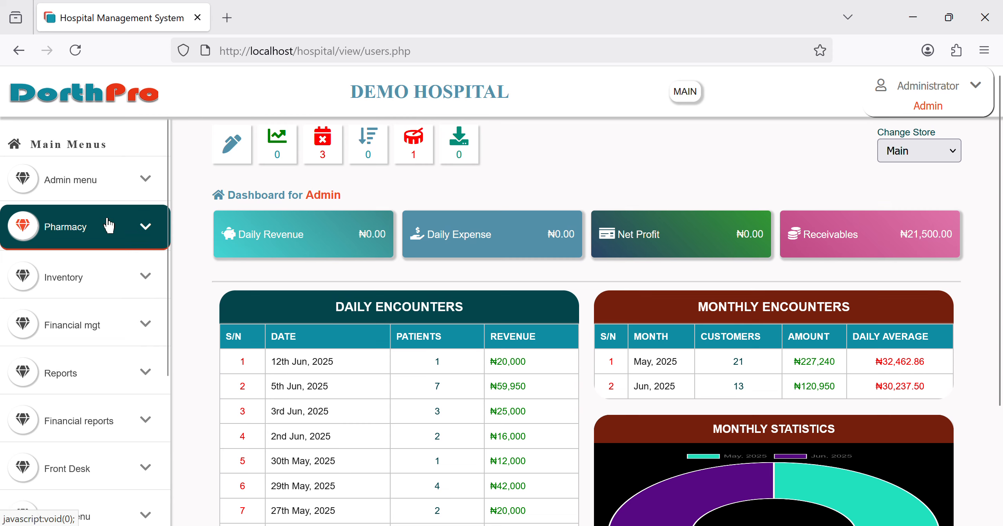
# Step: Open Pharmacy's OP Prescription list, then the Reclassify Drug page listing drugs with their classes
pyautogui.click(94, 249)
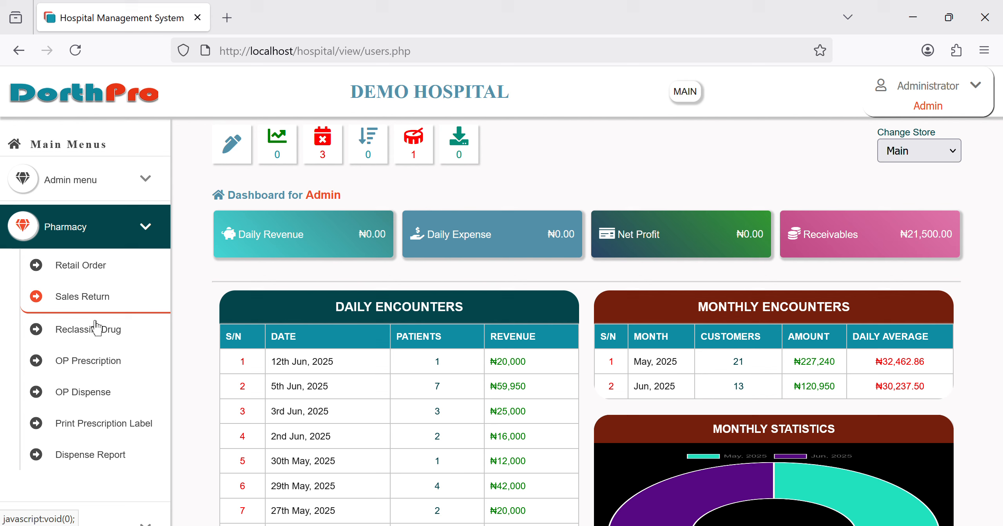
pyautogui.click(94, 366)
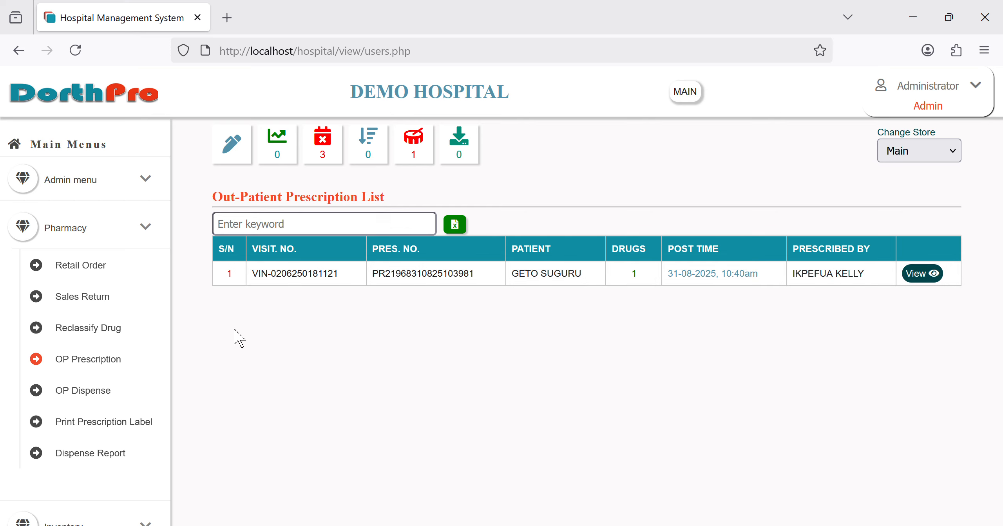
pyautogui.click(104, 347)
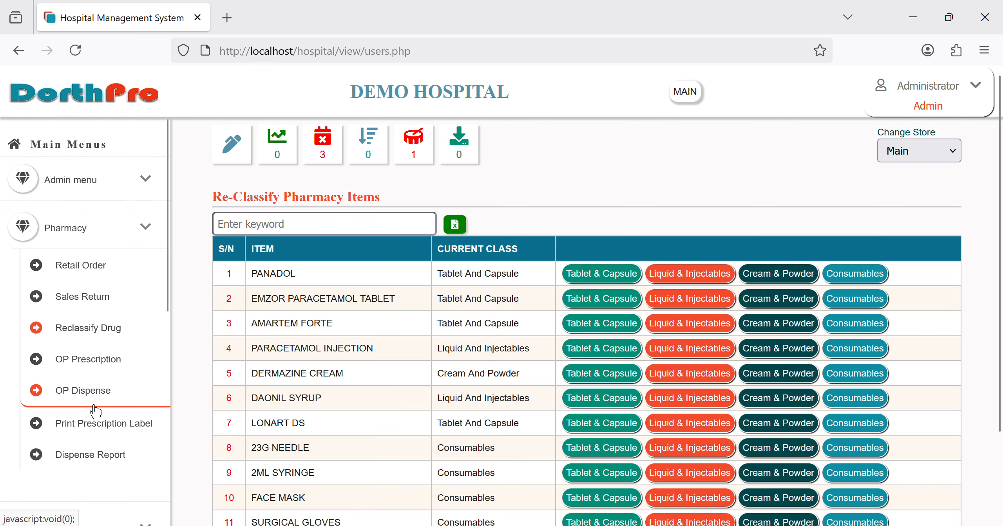
# Step: Expand the Inventory and Front Desk sections in the sidebar
pyautogui.scroll(-6, 96, 411)
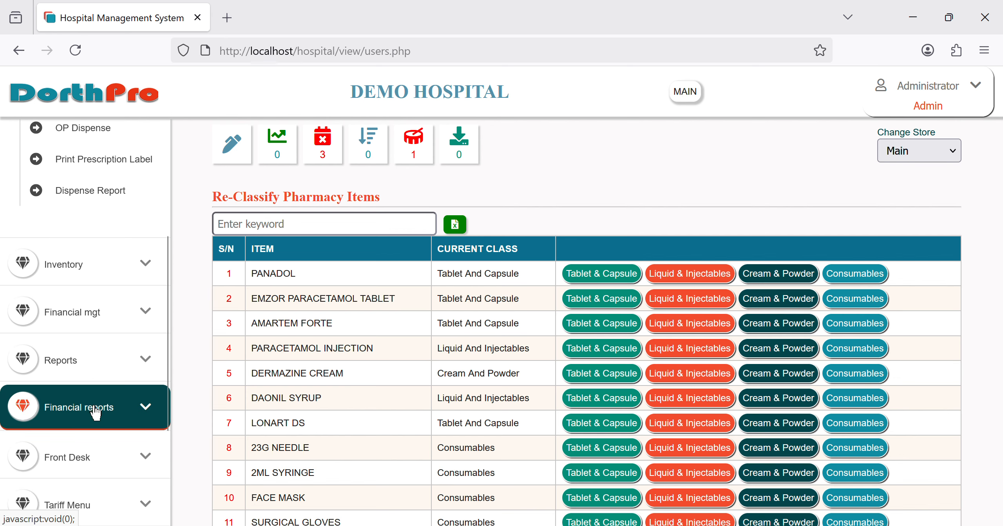
pyautogui.click(125, 282)
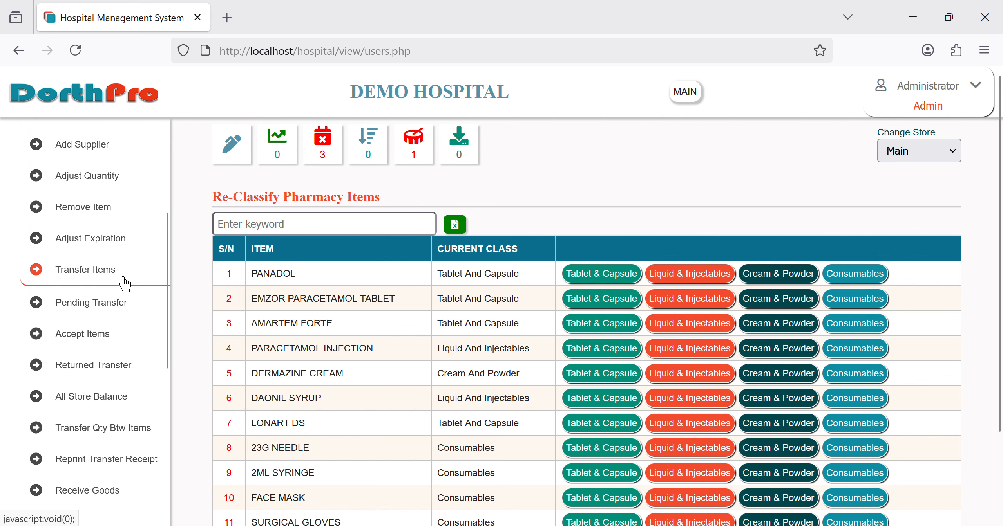
pyautogui.scroll(-5, 125, 283)
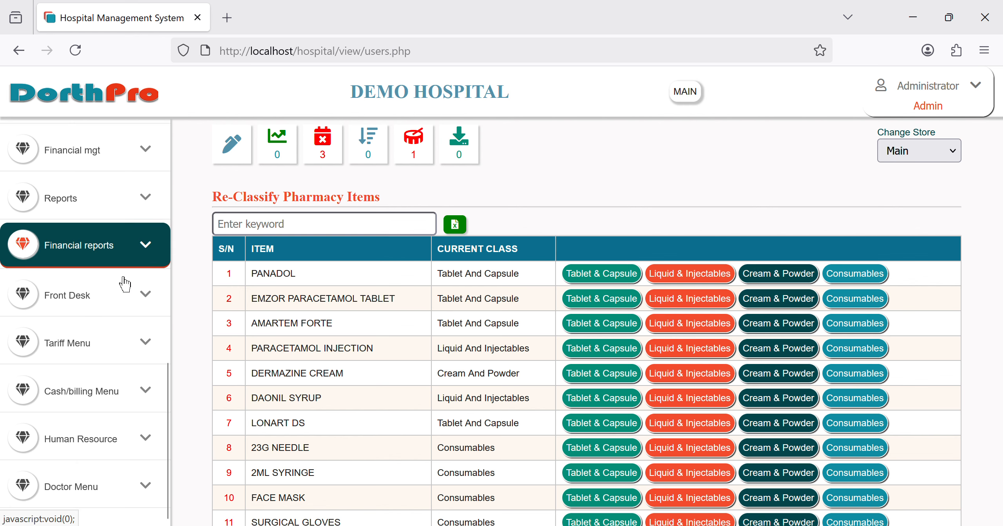
pyautogui.scroll(1, 126, 283)
pyautogui.scroll(-3, 124, 283)
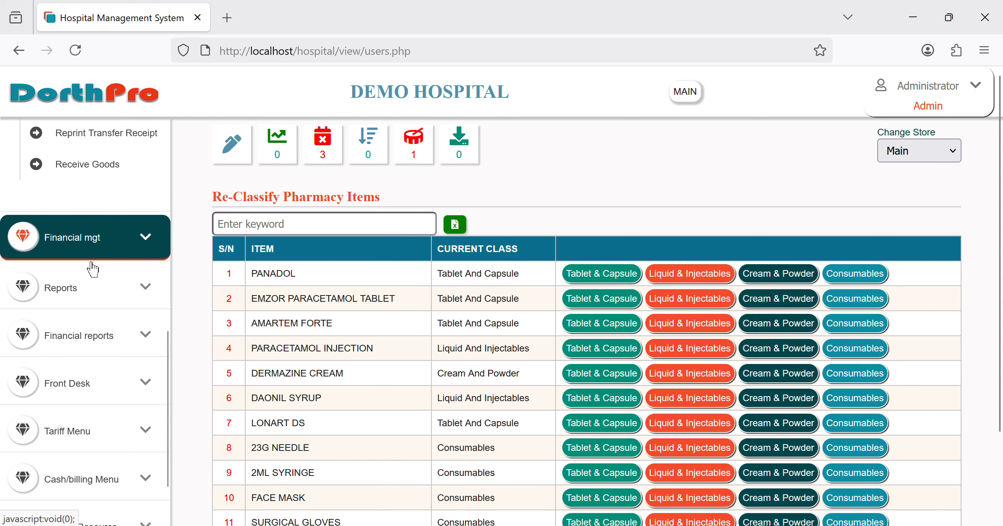
pyautogui.scroll(-5, 93, 270)
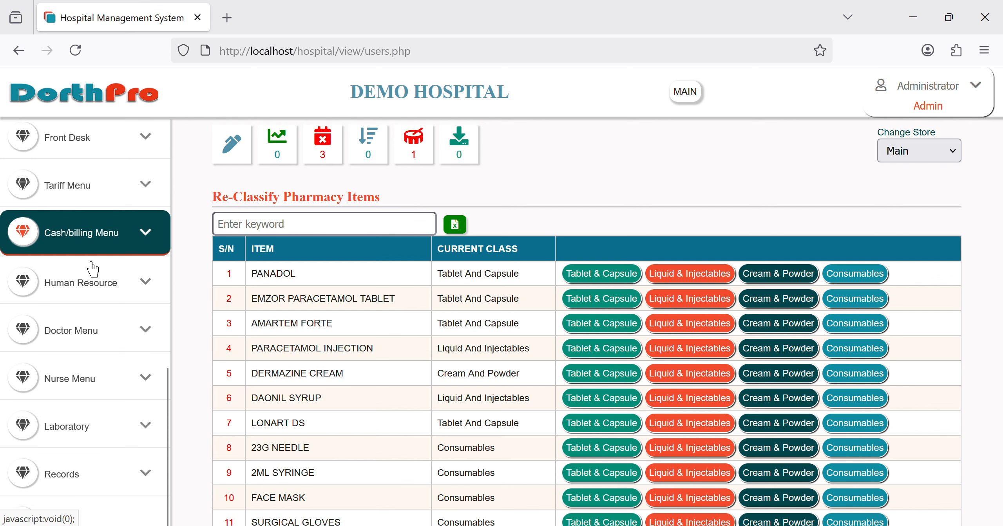
pyautogui.scroll(5, 93, 269)
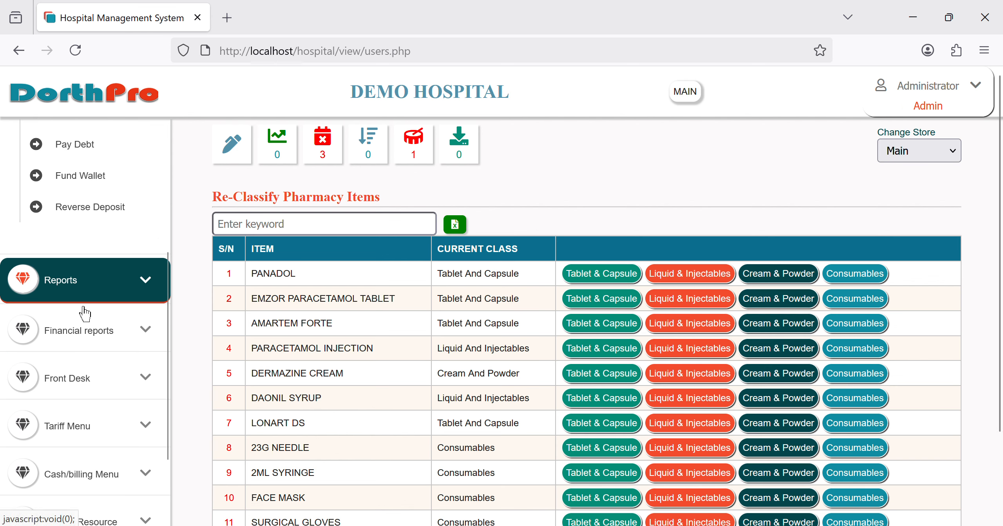
pyautogui.scroll(-3, 83, 314)
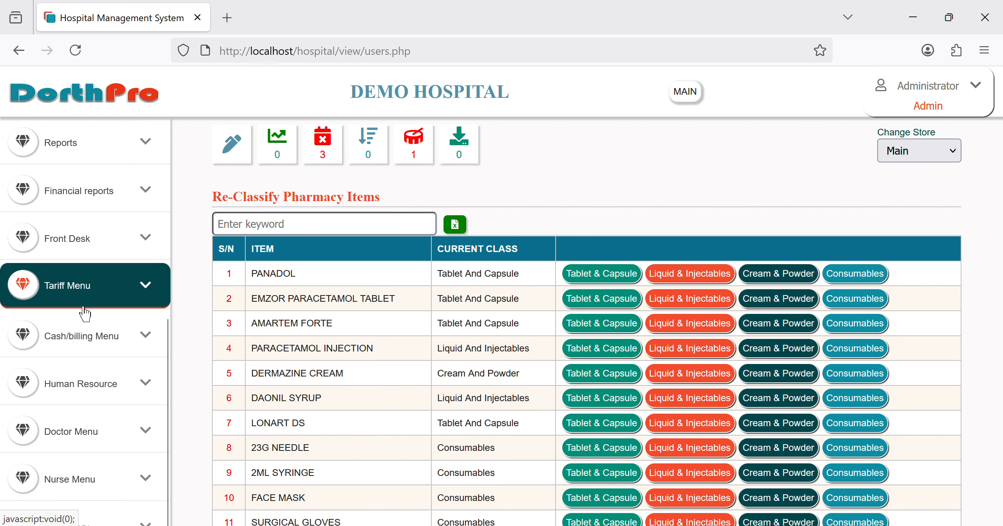
pyautogui.click(85, 263)
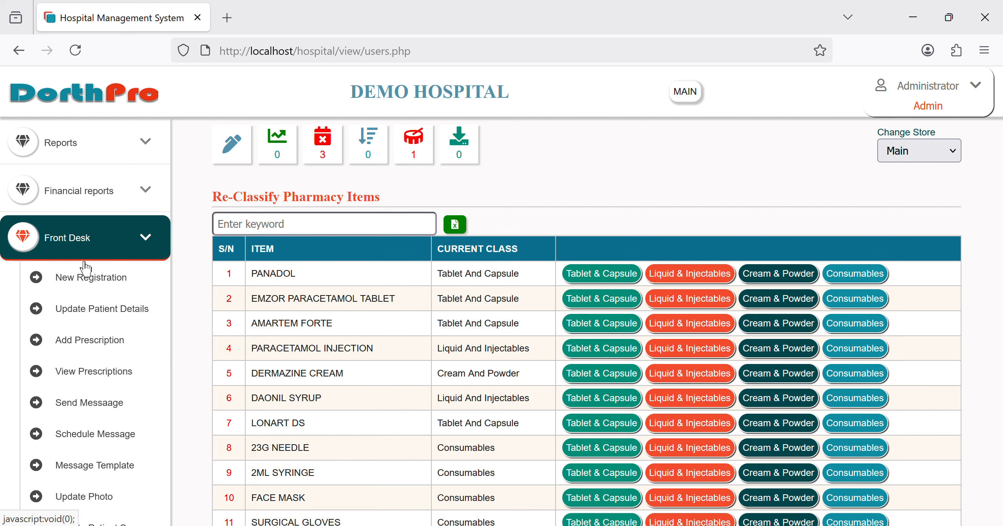
# Step: Expand Tariff and the Cash/billing Menu to show Reprint Receipt and Out-patient Payments
pyautogui.scroll(-3, 96, 397)
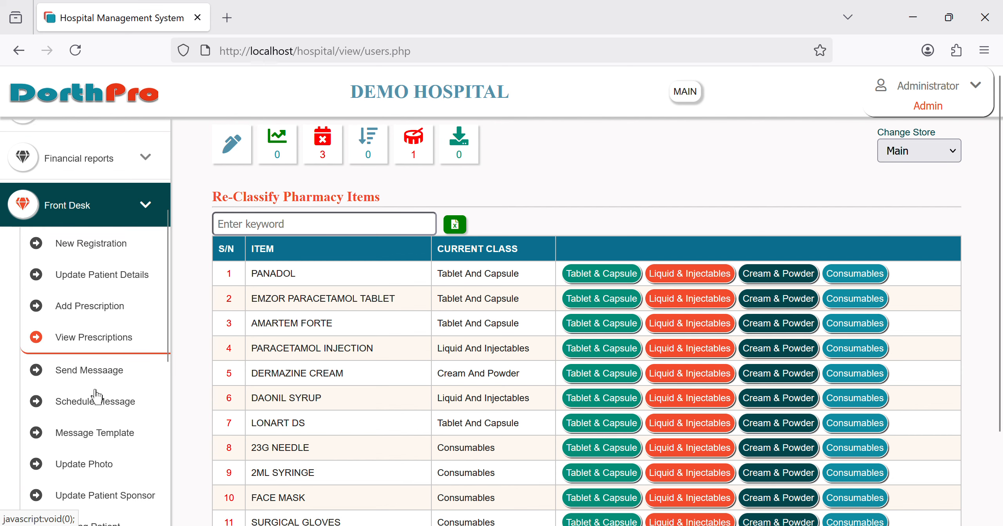
pyautogui.scroll(-3, 96, 397)
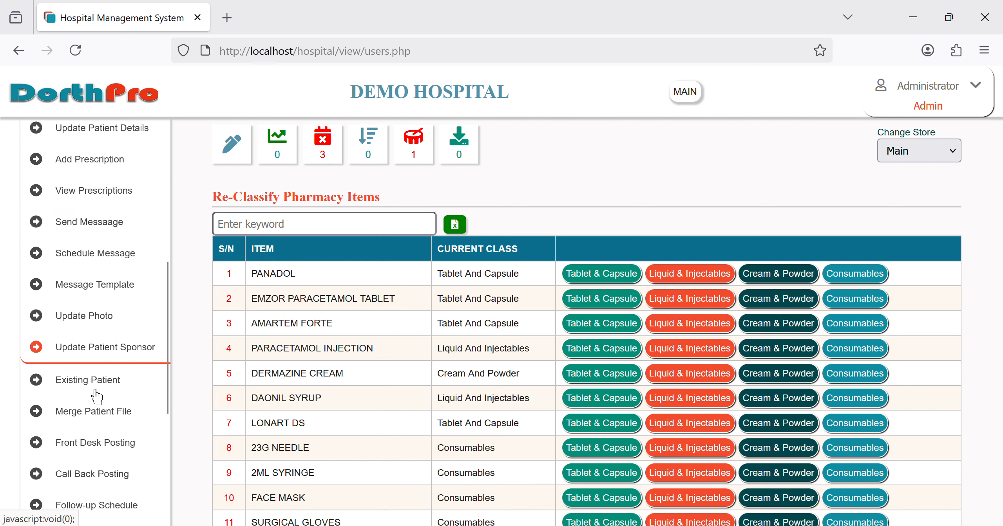
pyautogui.scroll(-6, 95, 397)
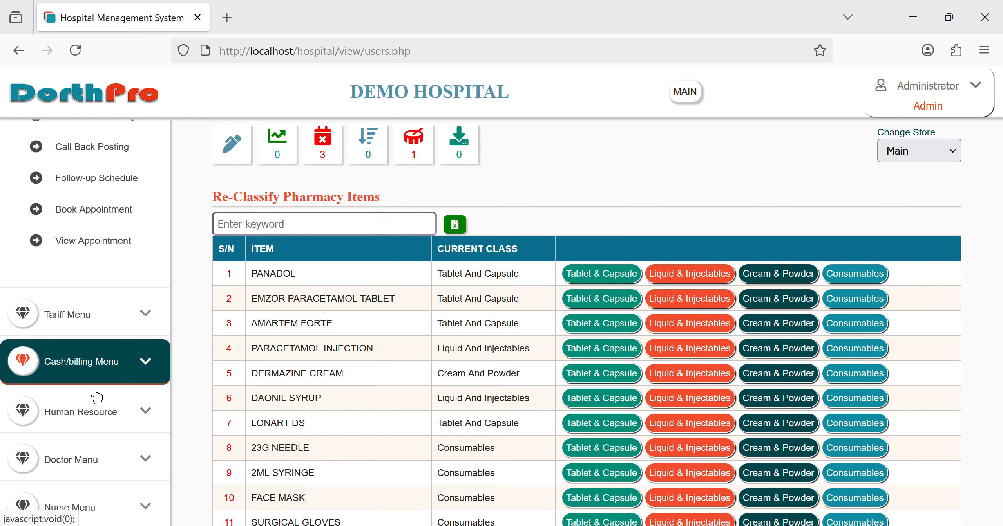
pyautogui.click(96, 312)
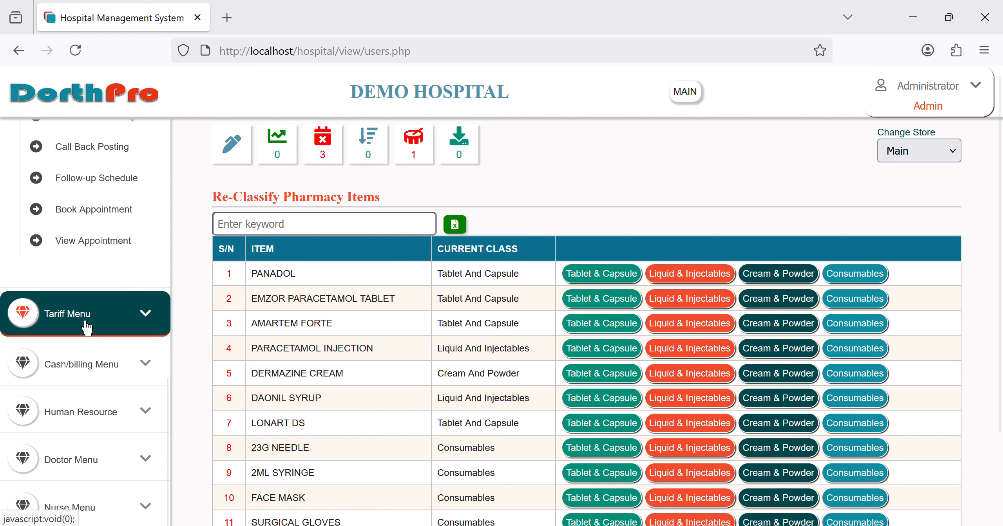
pyautogui.click(78, 363)
pyautogui.scroll(-3, 78, 360)
pyautogui.click(75, 260)
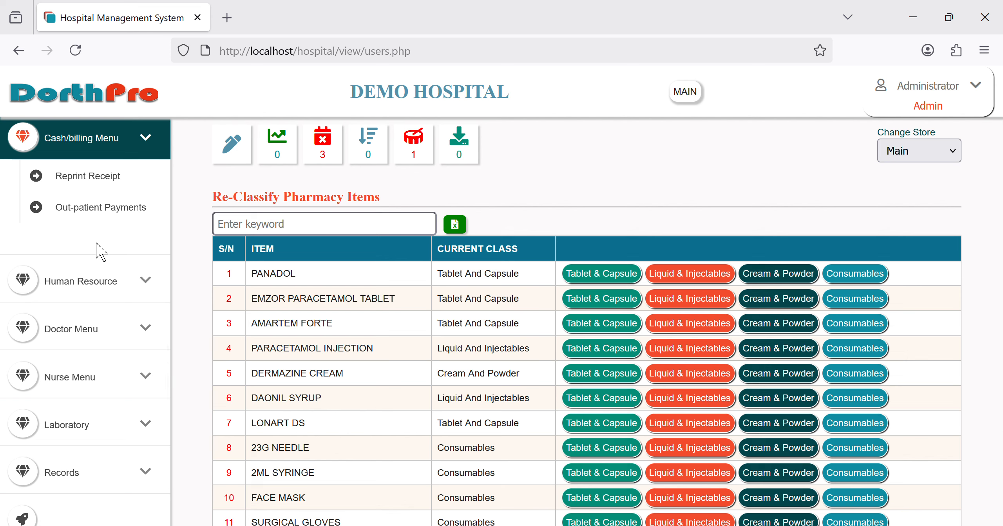
# Step: Expand the Human Resource and Doctor Menu sections in the sidebar
pyautogui.click(95, 288)
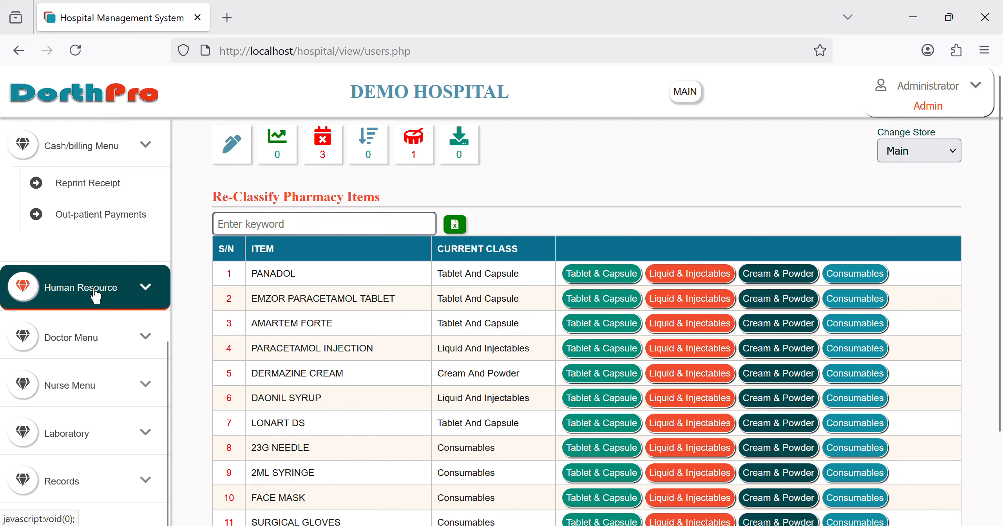
pyautogui.scroll(1, 95, 296)
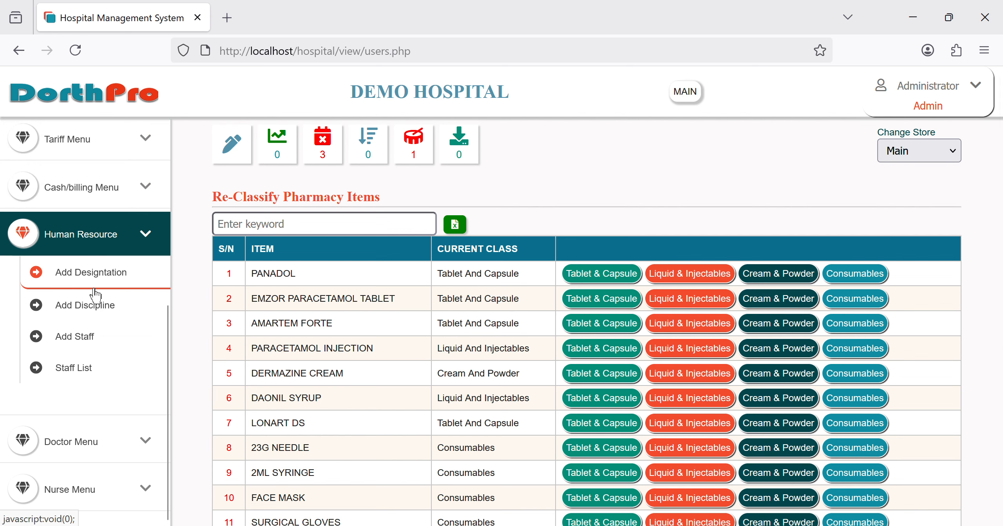
pyautogui.scroll(-3, 113, 369)
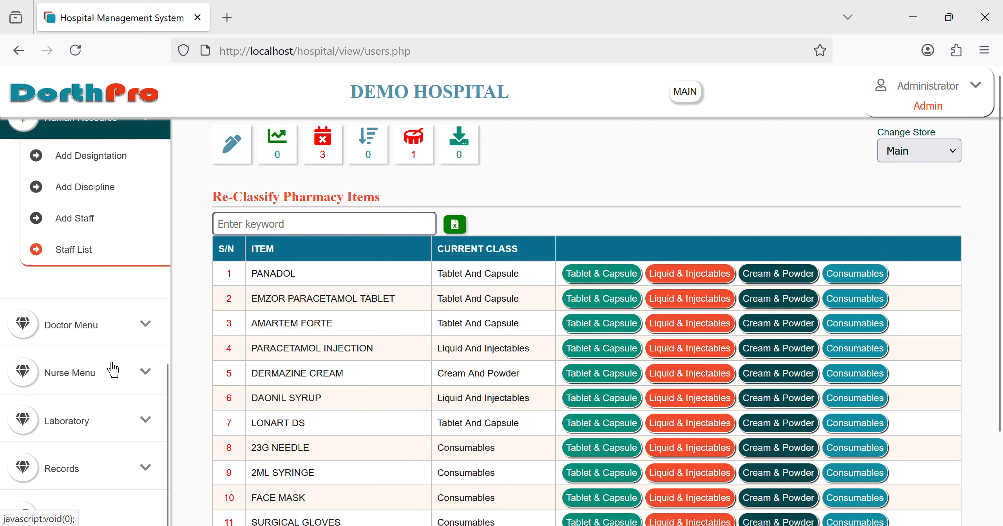
pyautogui.click(93, 347)
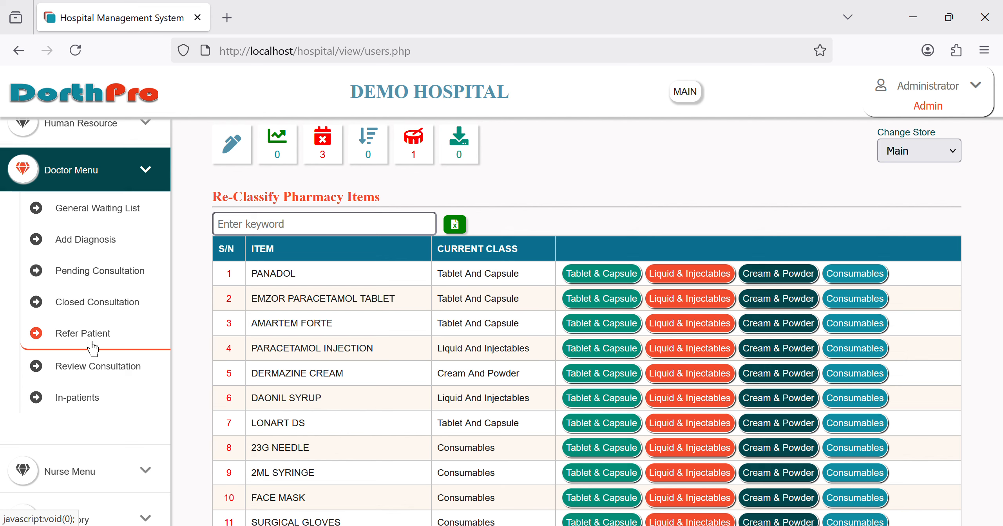
# Step: Expand the Nurse Menu and Laboratory sections, showing Sample Collection through View Result
pyautogui.scroll(-2, 135, 433)
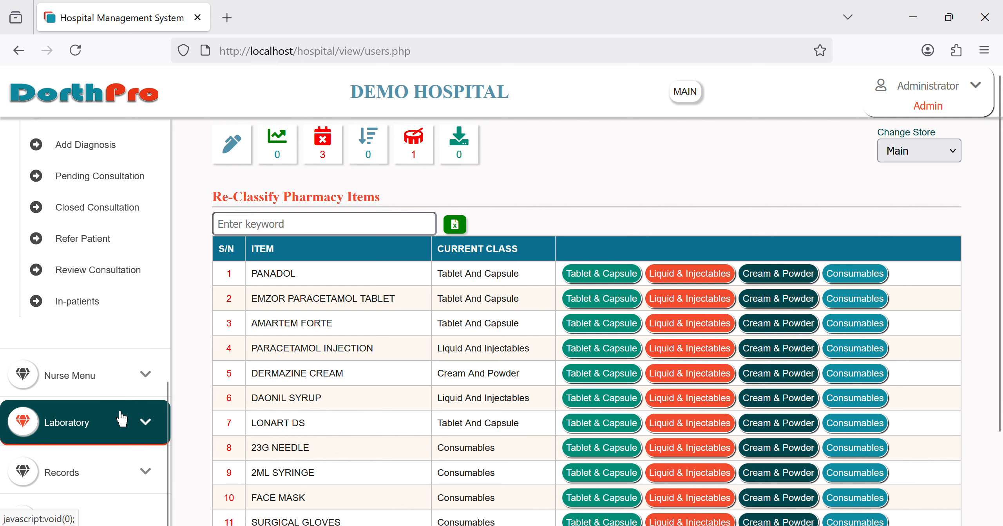
pyautogui.click(84, 394)
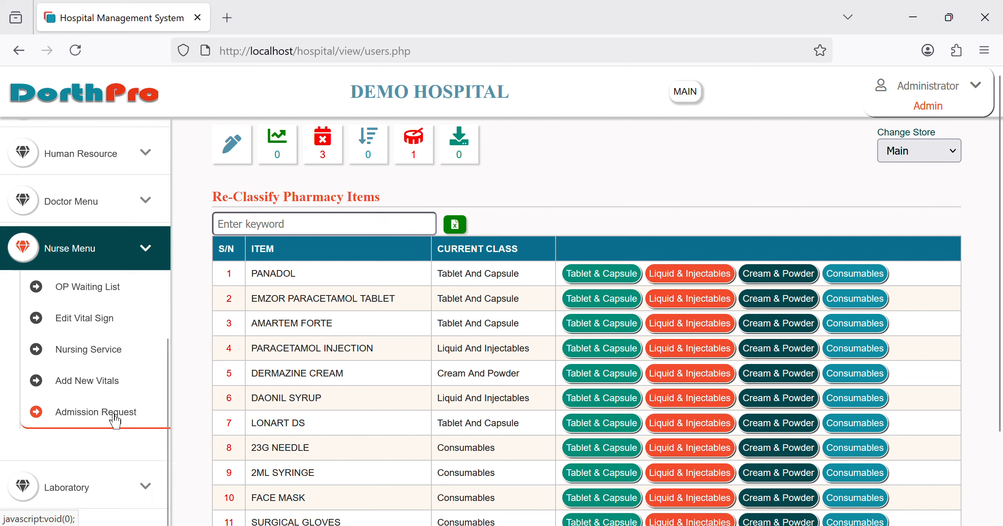
pyautogui.scroll(-2, 114, 421)
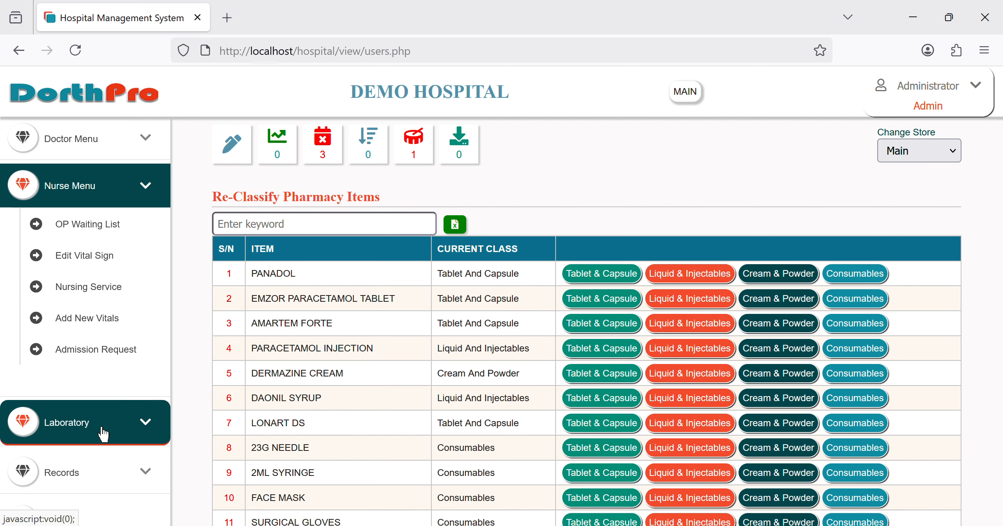
pyautogui.scroll(-2, 102, 435)
pyautogui.click(91, 437)
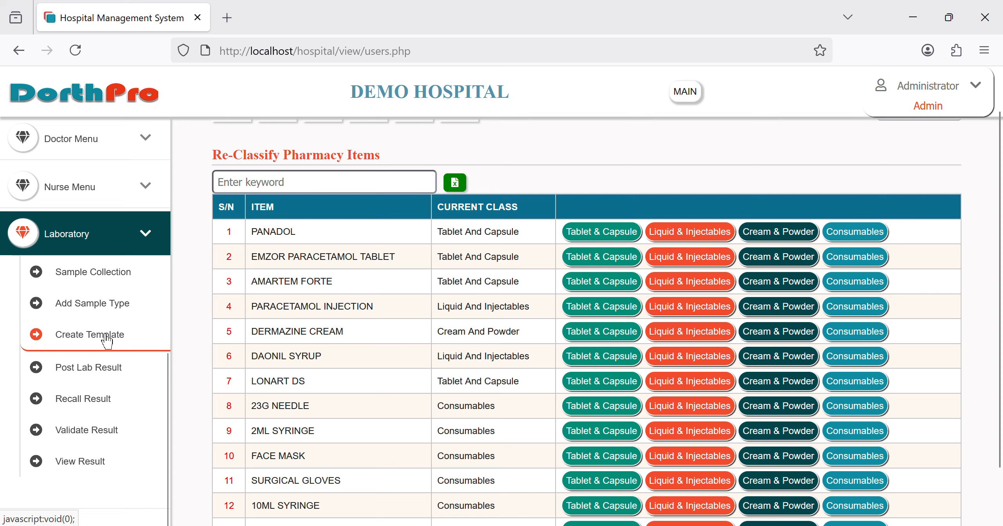
# Step: Browse the lab pages: template creator, result posting, recall, validation and result viewer
pyautogui.click(99, 348)
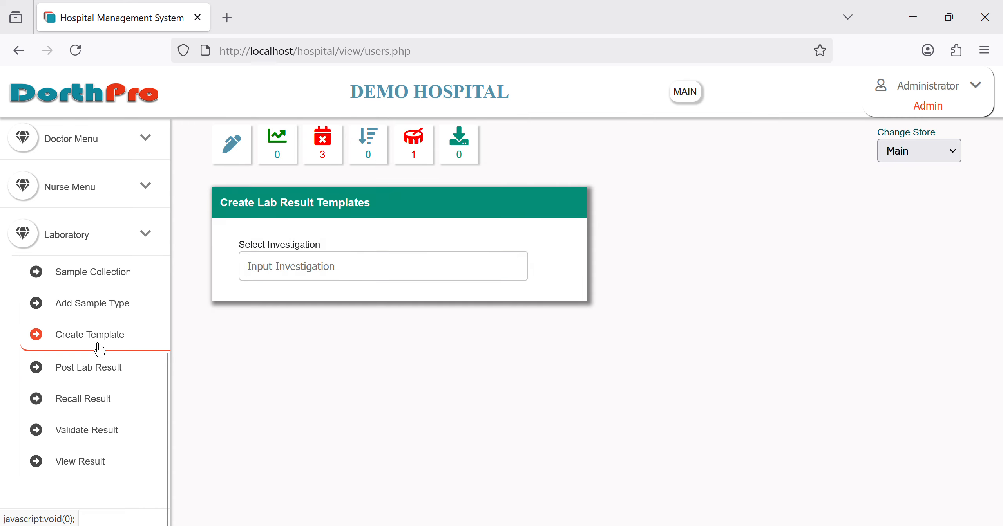
pyautogui.click(90, 379)
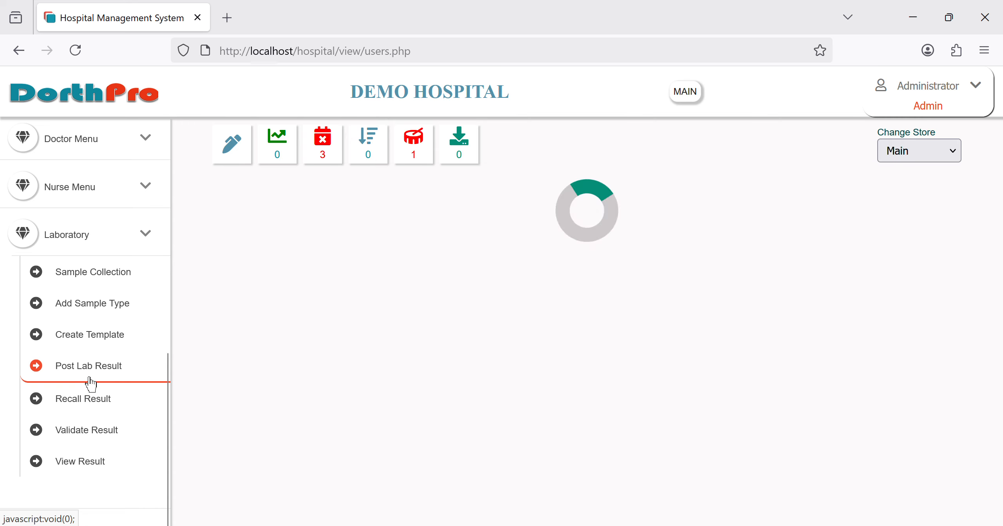
pyautogui.click(92, 410)
pyautogui.scroll(-2, 92, 415)
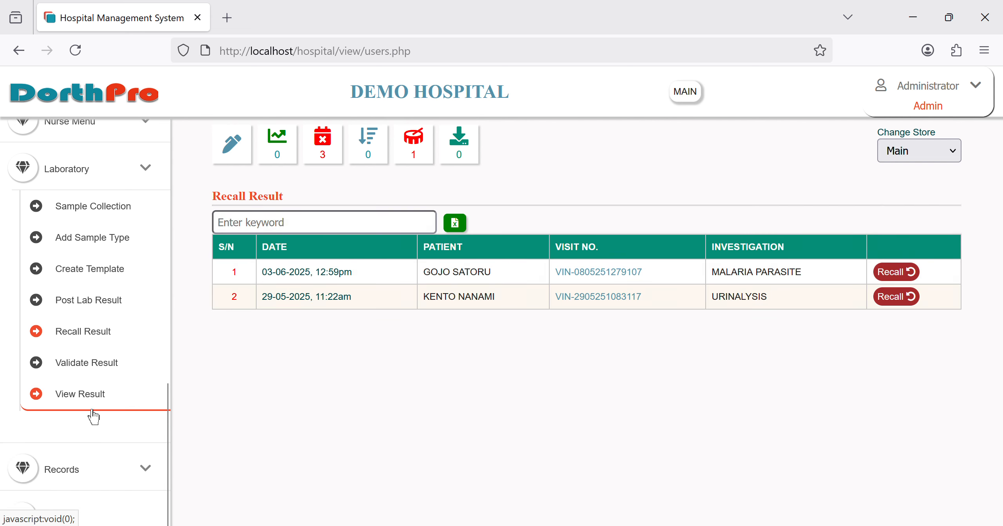
pyautogui.click(98, 392)
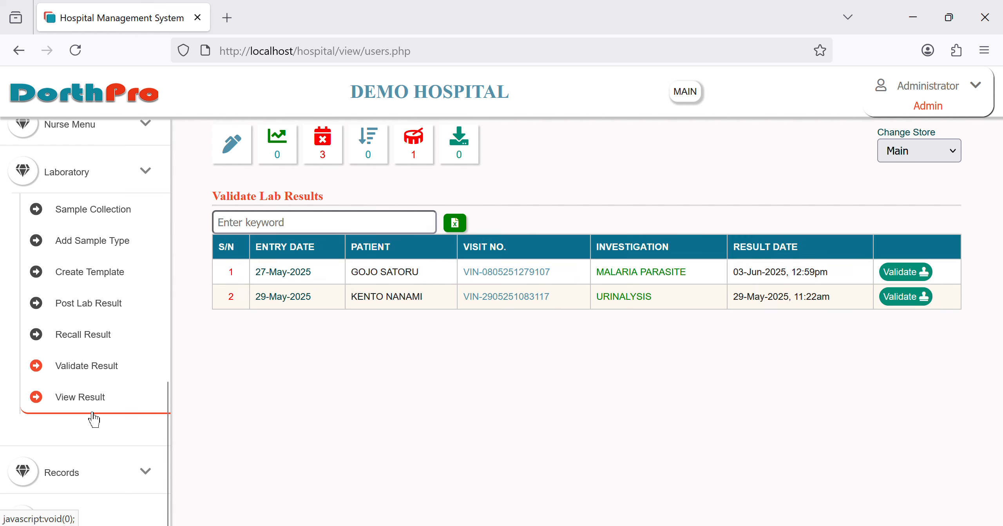
pyautogui.click(92, 417)
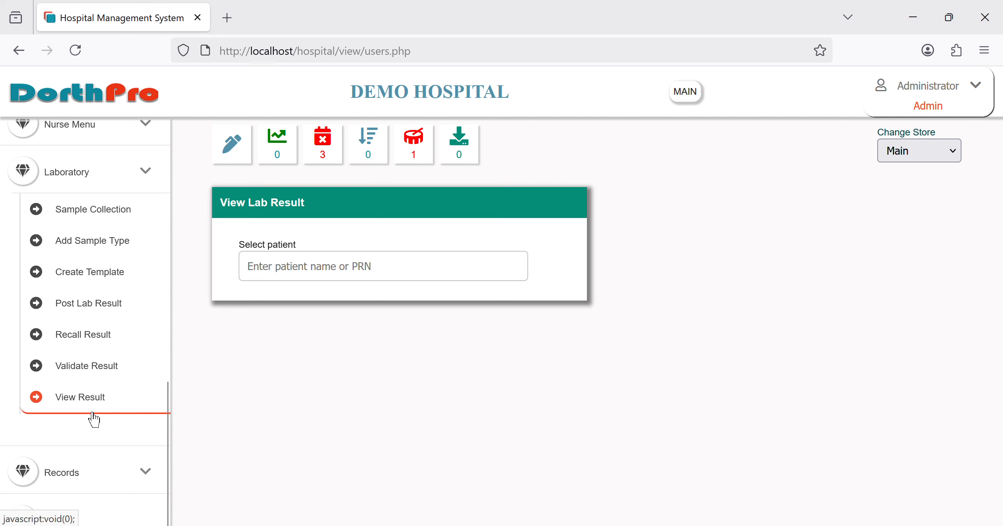
# Step: Expand Records and open the View Emr patient medical record search page
pyautogui.click(429, 275)
pyautogui.scroll(-10, 91, 373)
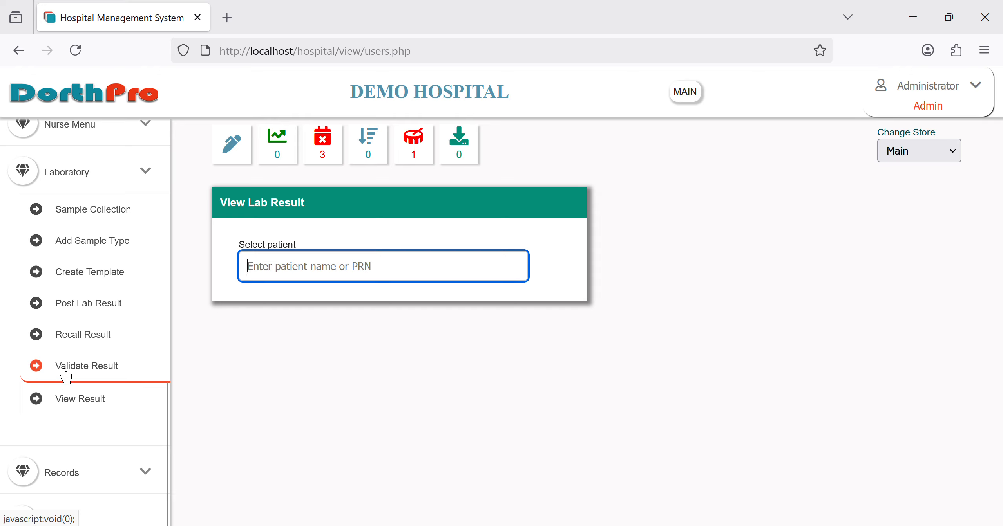
pyautogui.click(65, 483)
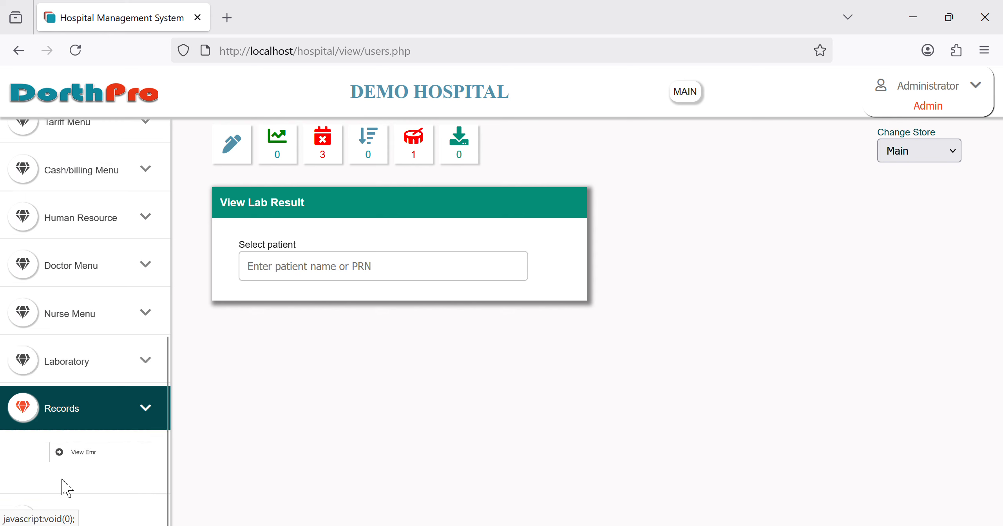
pyautogui.click(93, 455)
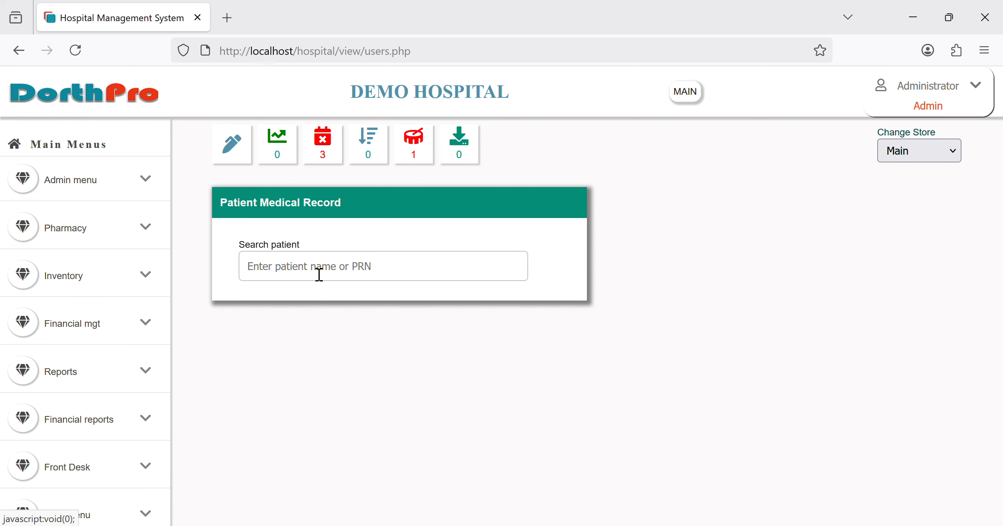
# Step: Search part of the patient's name, open their EMR, and review the headache consultation
pyautogui.click(341, 267)
pyautogui.write('kell')
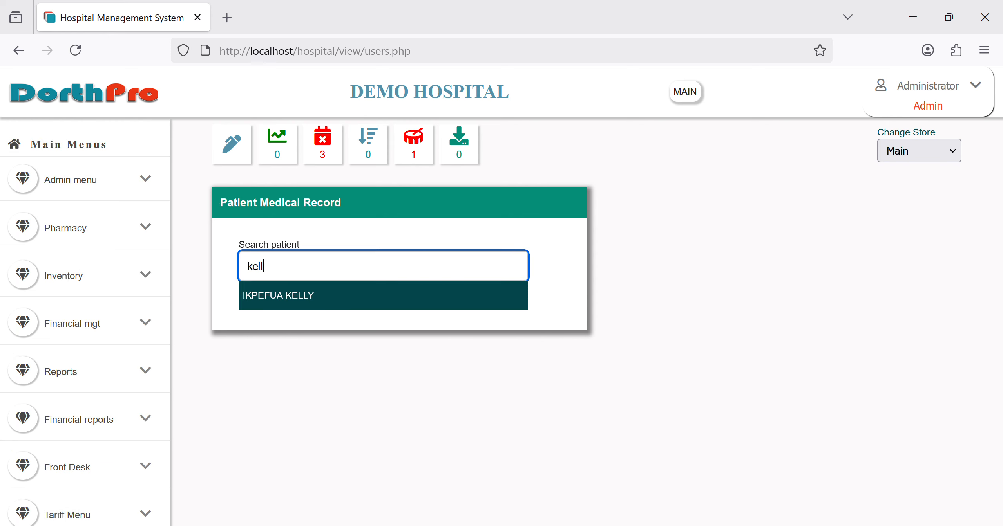
pyautogui.click(354, 302)
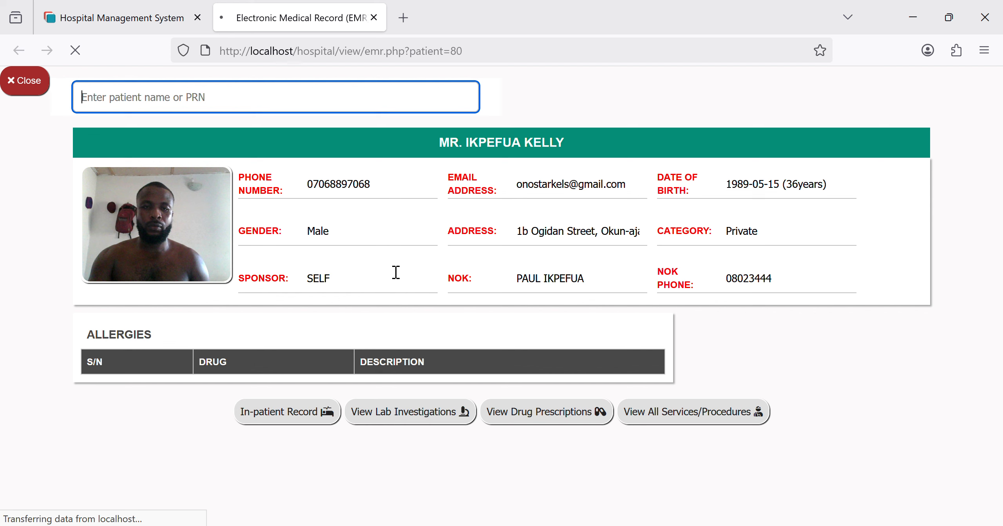
pyautogui.scroll(-3, 396, 272)
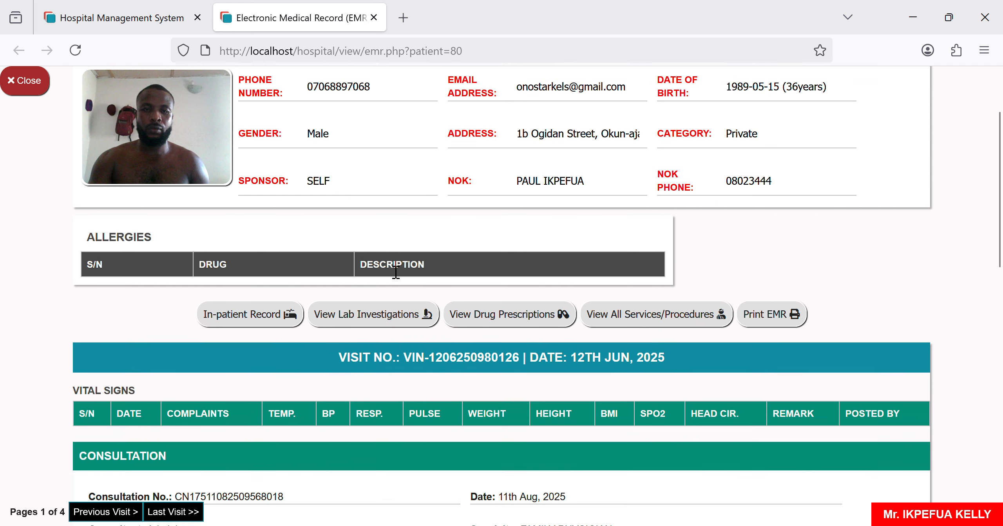
pyautogui.scroll(3, 395, 272)
pyautogui.scroll(-2, 396, 271)
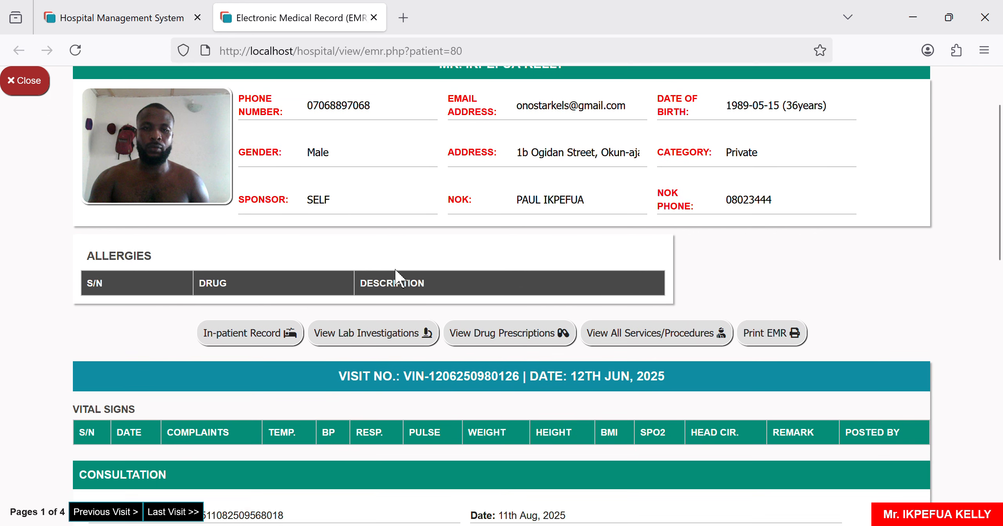
pyautogui.scroll(-9, 396, 271)
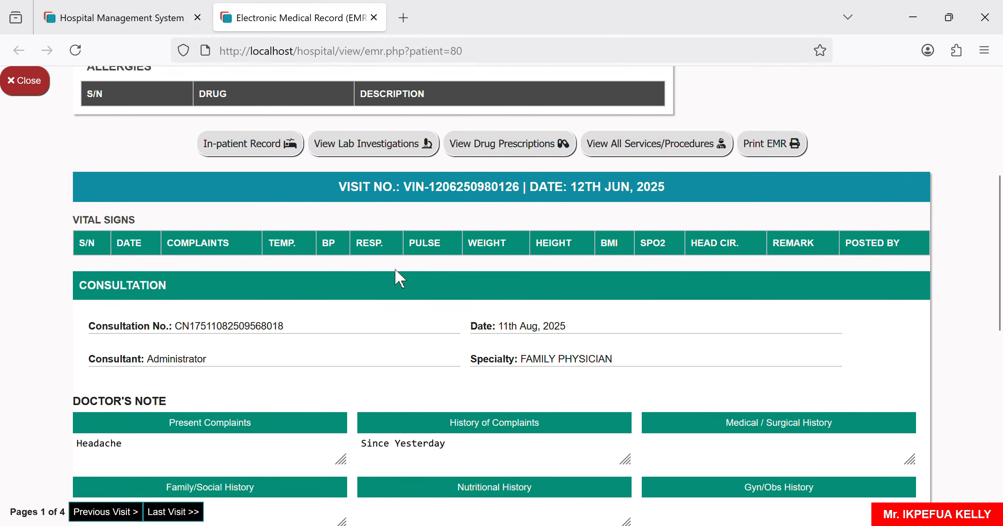
pyautogui.scroll(-11, 395, 271)
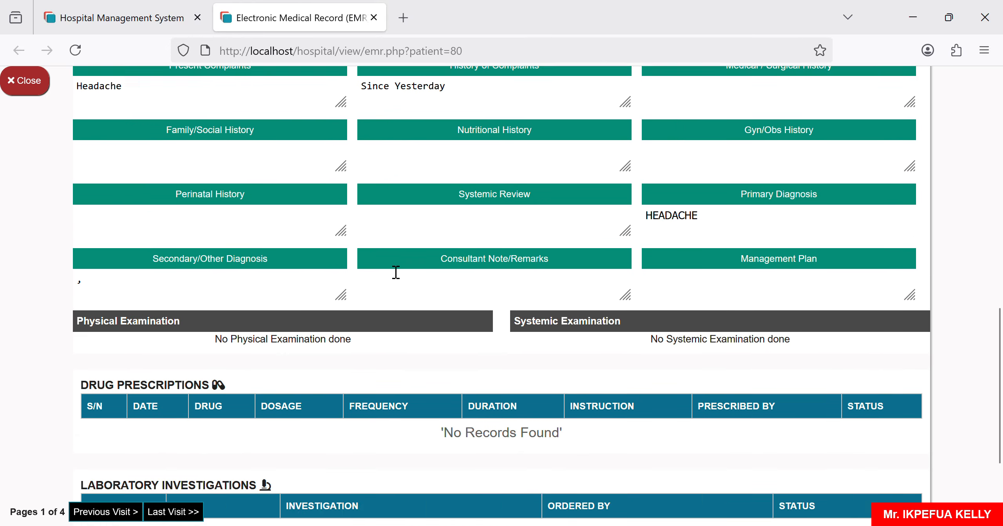
pyautogui.scroll(1, 396, 272)
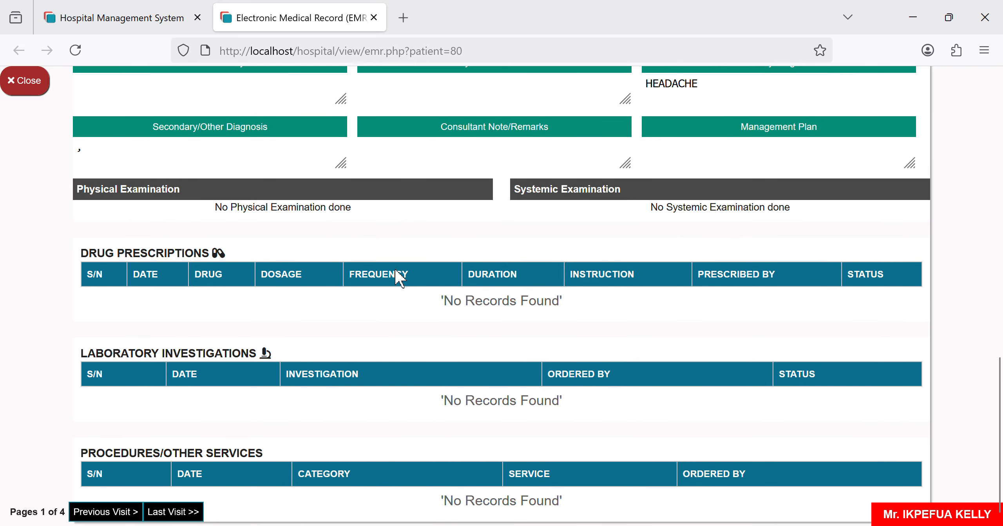
pyautogui.scroll(17, 396, 275)
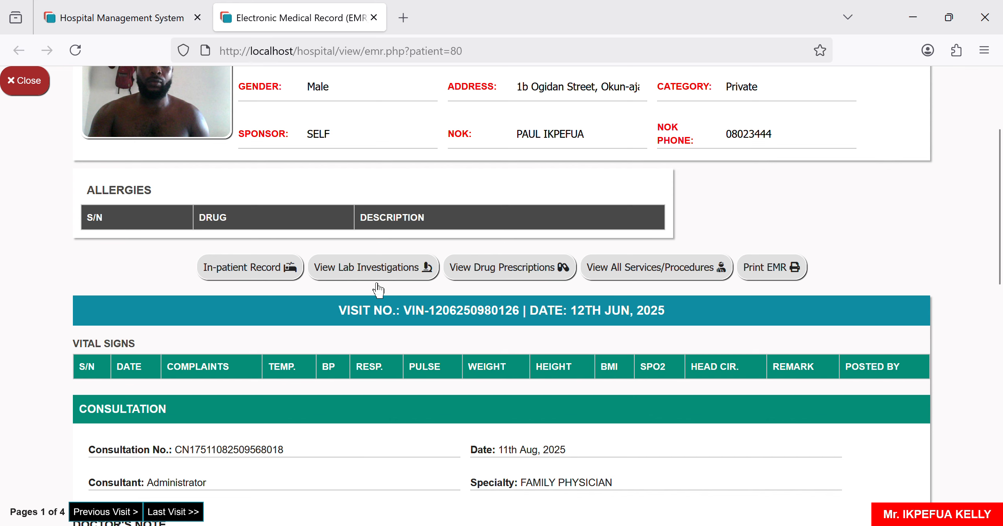
pyautogui.scroll(-6, 376, 288)
# Step: View the patient's drug prescriptions and services/procedures, then close the EMR tab
pyautogui.scroll(9, 415, 276)
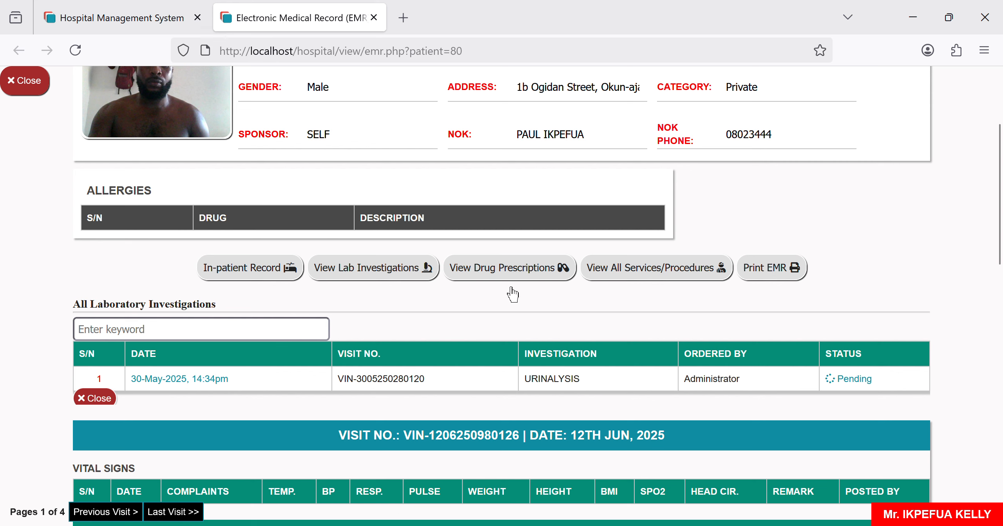
pyautogui.click(510, 275)
pyautogui.scroll(3, 536, 337)
pyautogui.scroll(3, 533, 332)
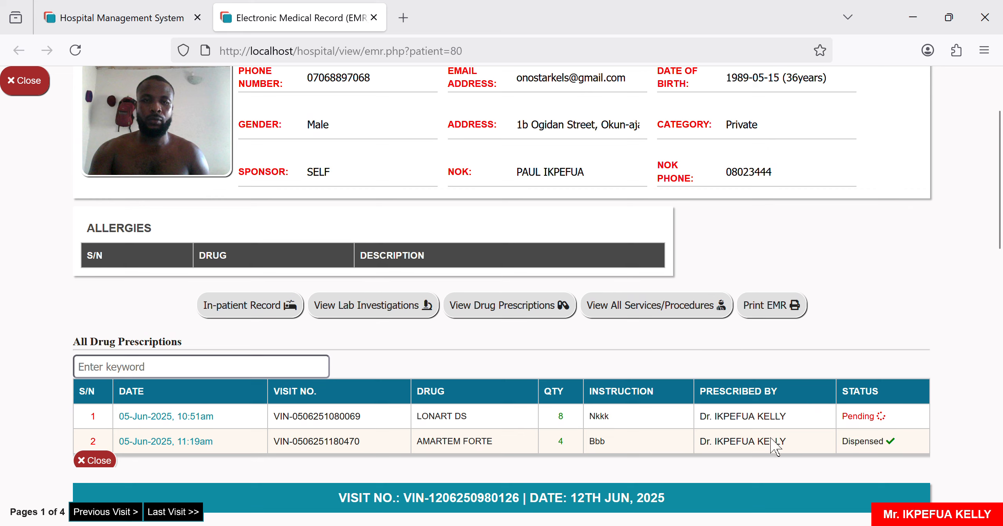
pyautogui.click(632, 315)
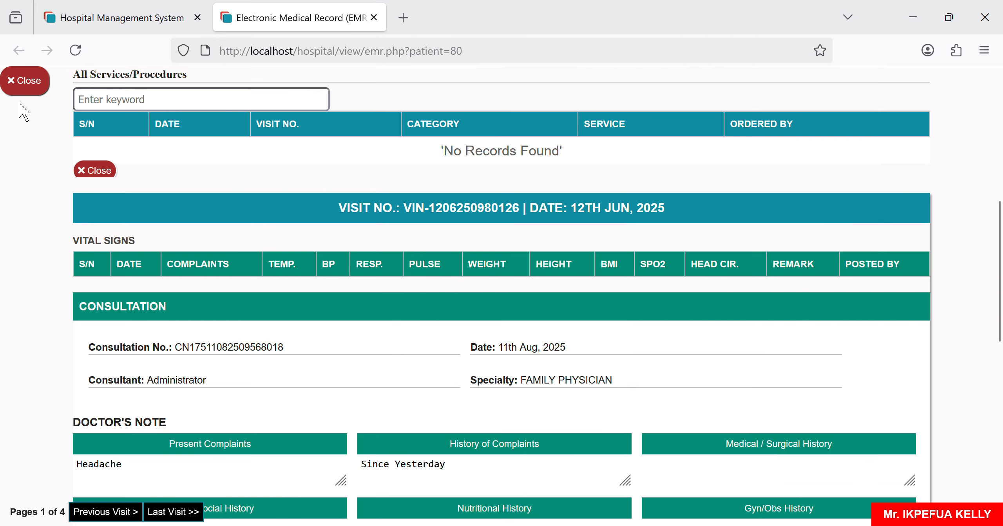
pyautogui.click(24, 81)
pyautogui.scroll(-8, 85, 470)
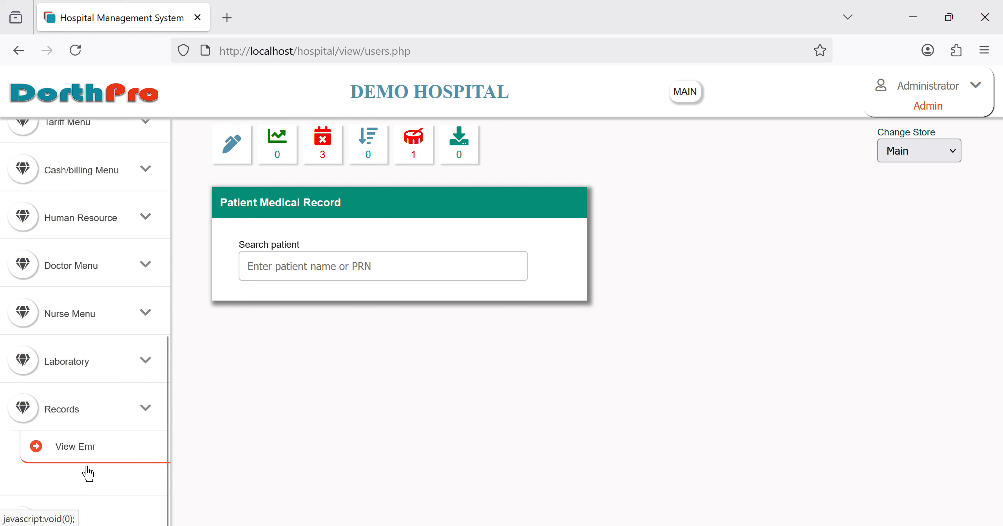
# Step: Reload the Admin dashboard with encounter tables and ₦21,500.00 receivables via the DorthPro logo
pyautogui.scroll(10, 87, 473)
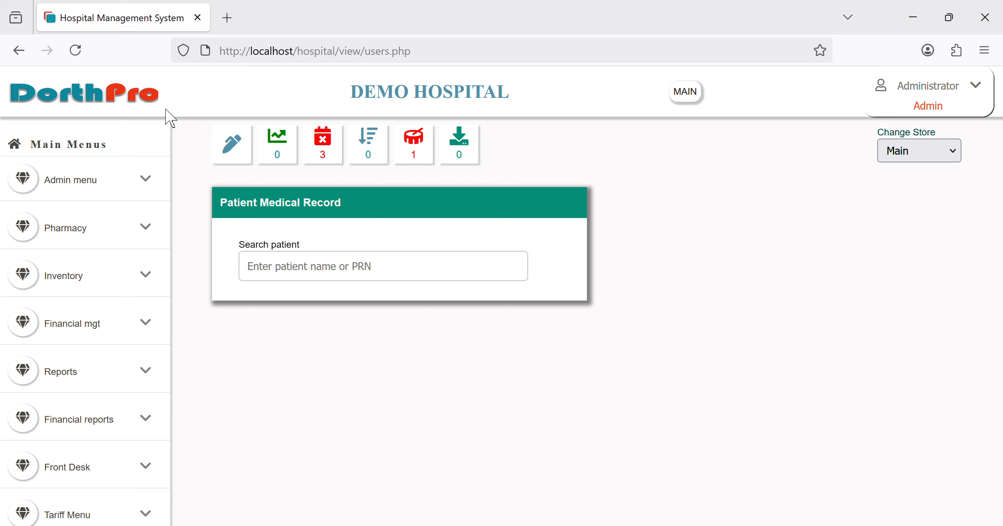
pyautogui.click(147, 104)
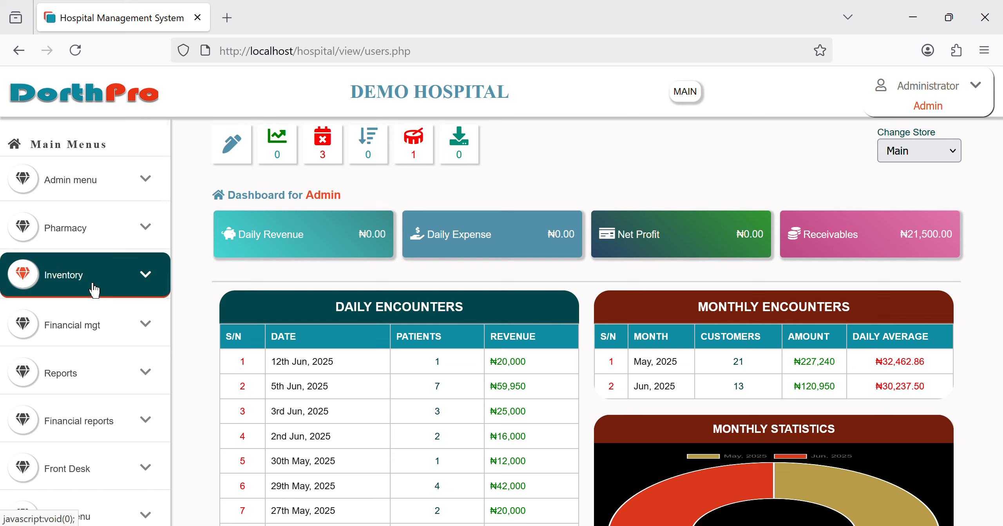
# Step: Open the New Patient Registration form from the Front Desk section
pyautogui.scroll(-3, 83, 407)
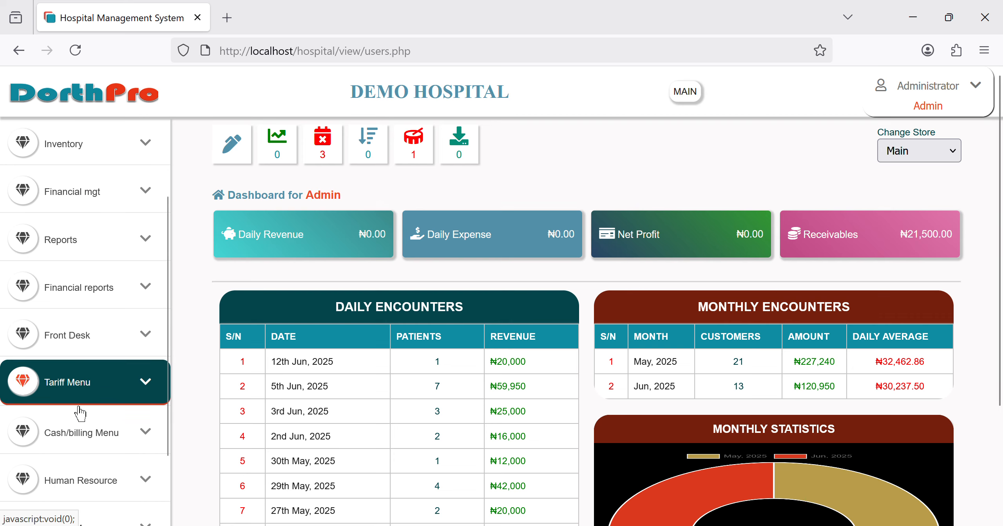
pyautogui.click(105, 358)
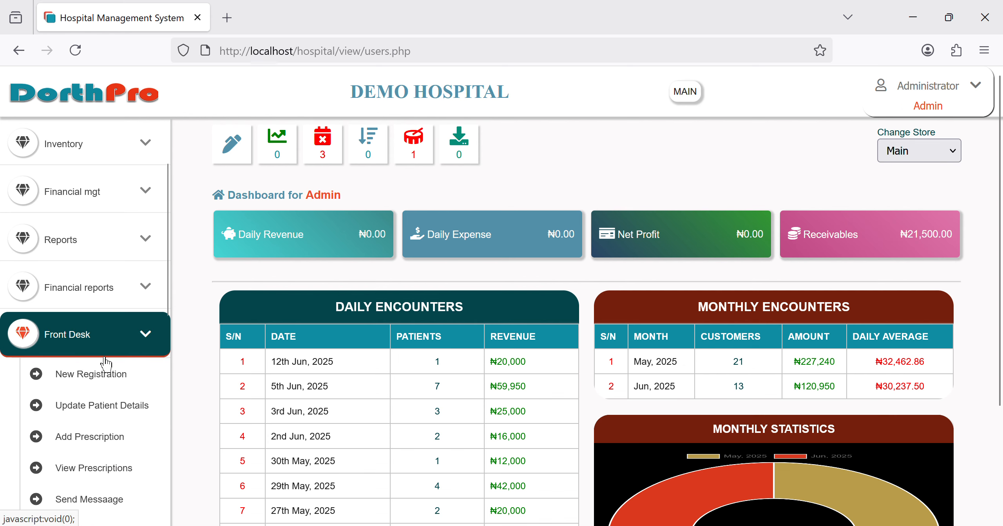
pyautogui.scroll(-2, 98, 407)
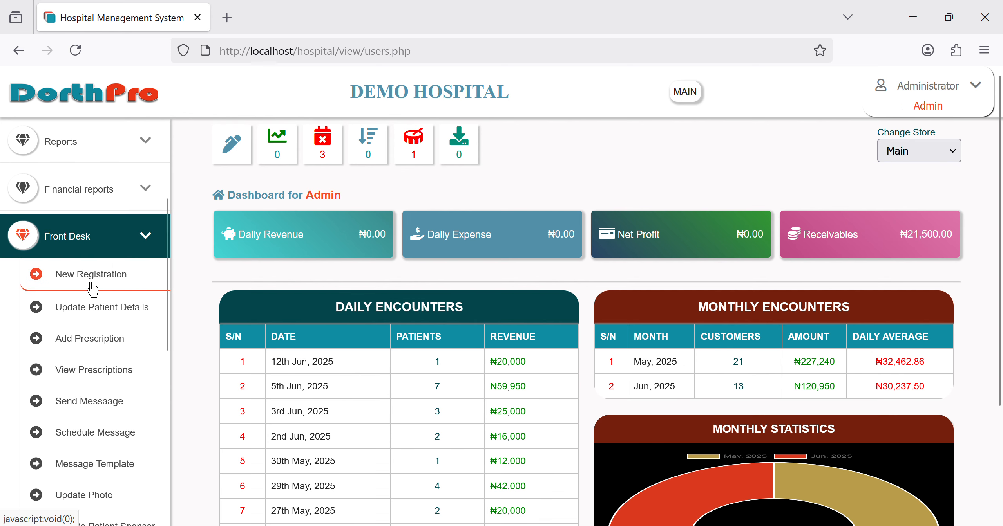
pyautogui.click(92, 282)
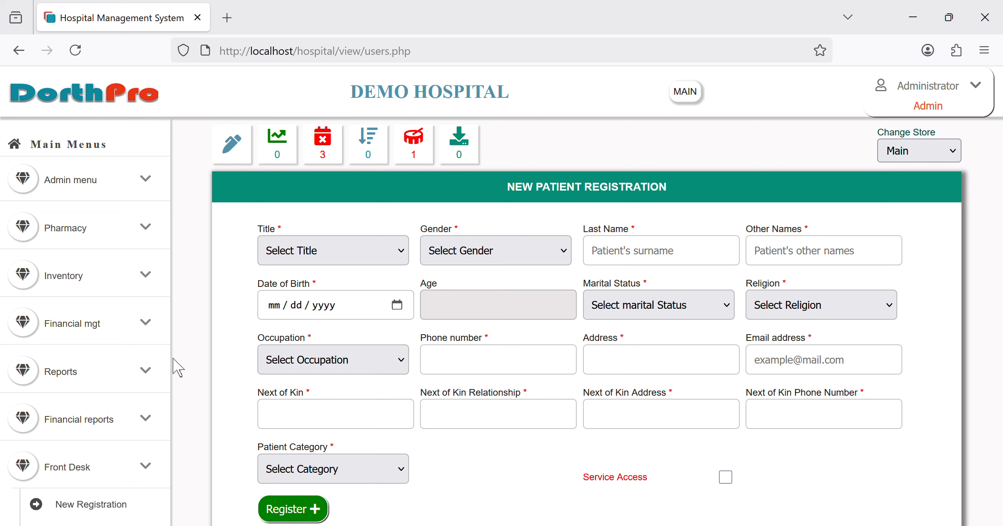
# Step: Bring up the Existing Patient panel from the Front Desk sidebar
pyautogui.scroll(-5, 100, 415)
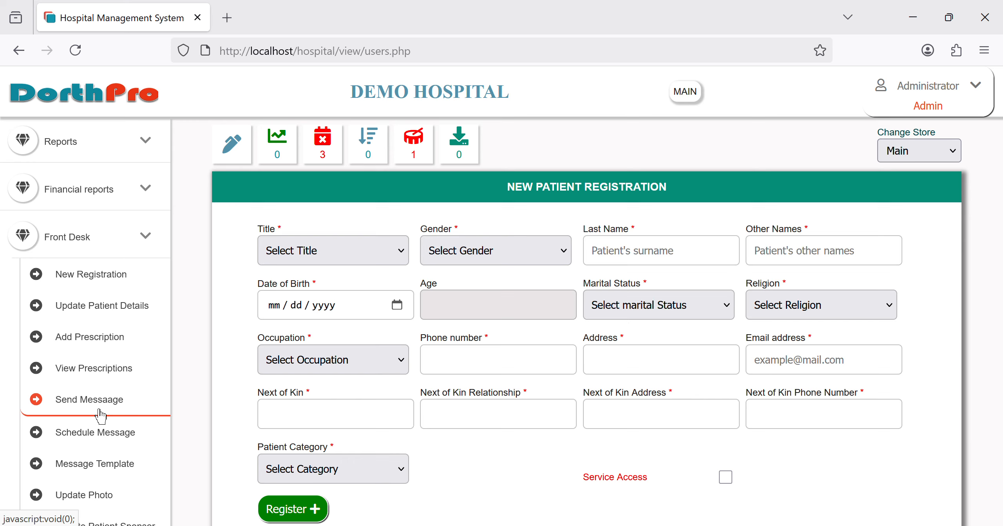
pyautogui.scroll(-5, 99, 416)
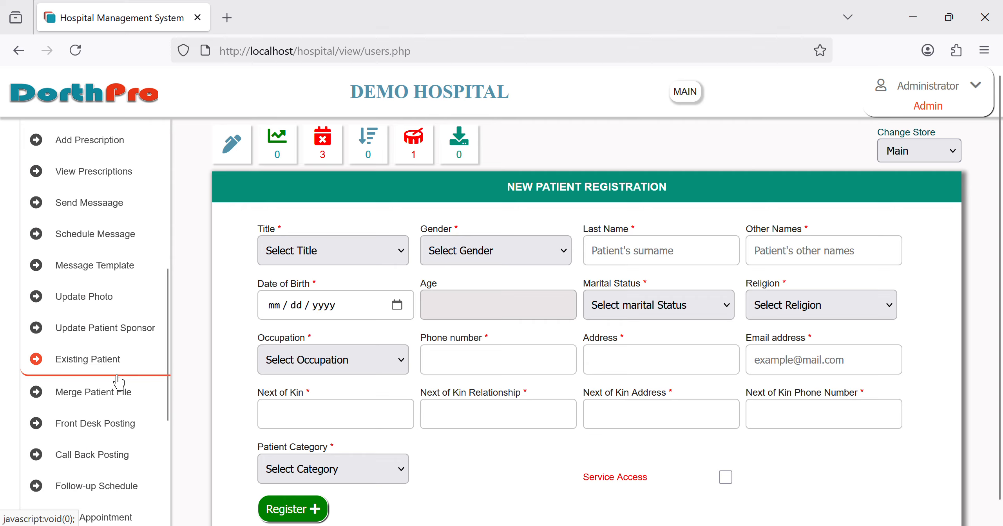
pyautogui.click(118, 375)
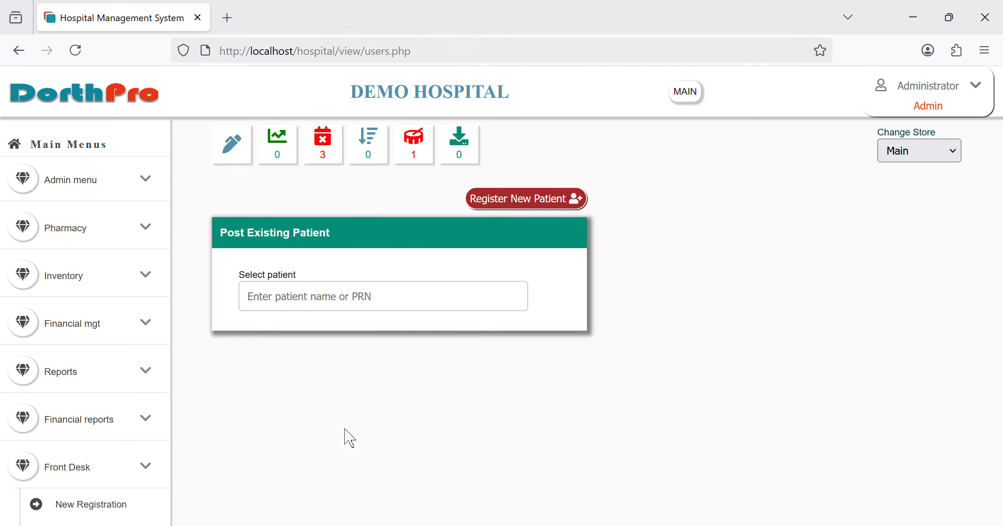
pyautogui.click(350, 311)
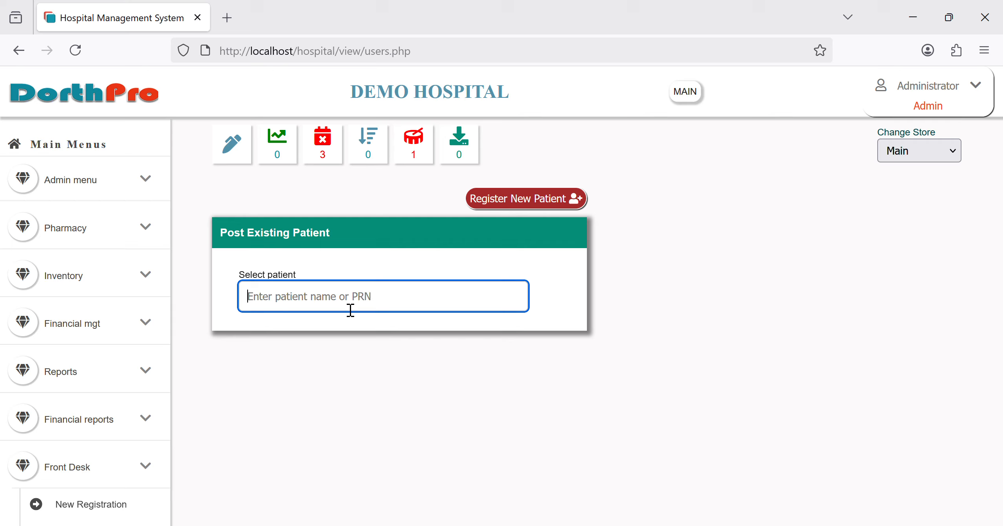
pyautogui.write('get')
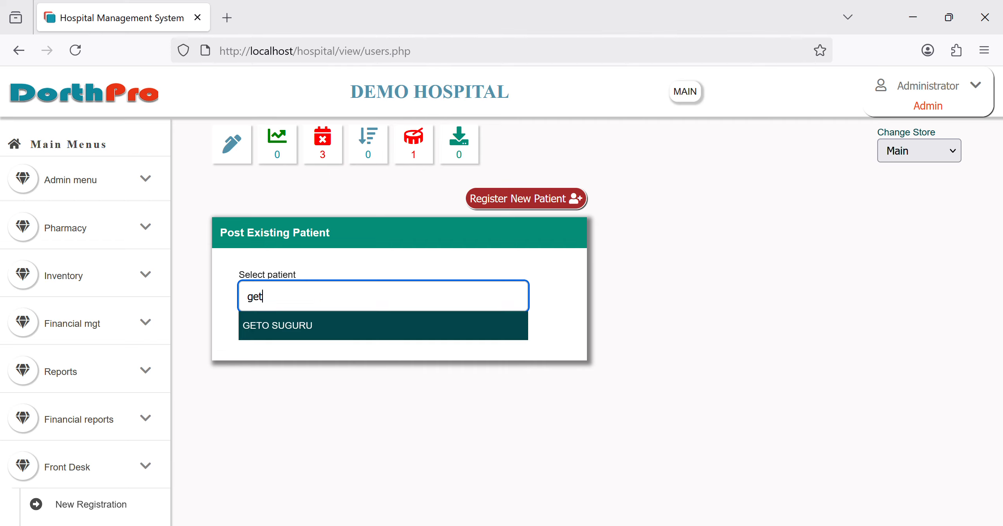
pyautogui.press('BackSpace')
pyautogui.press('BackSpace')
pyautogui.press('BackSpace')
pyautogui.write('gojo')
pyautogui.click(351, 335)
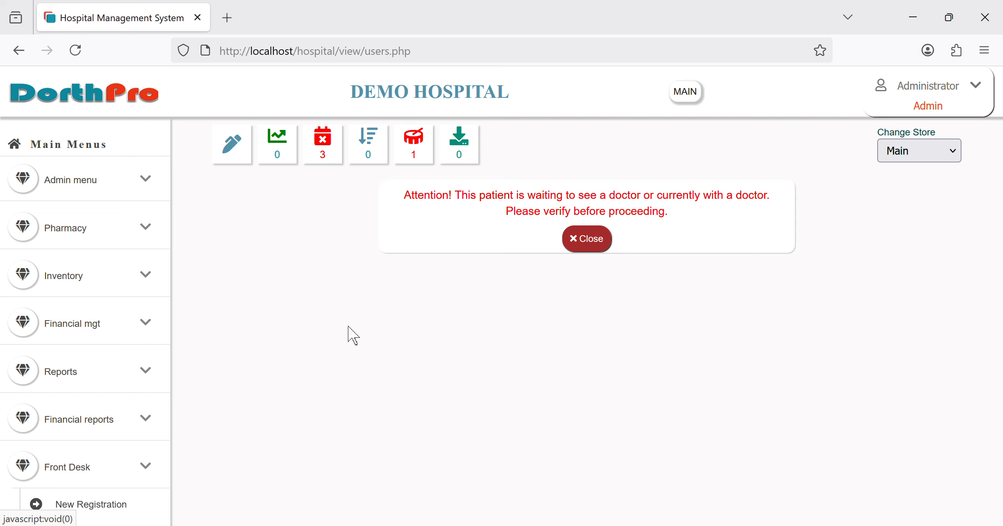
pyautogui.click(592, 240)
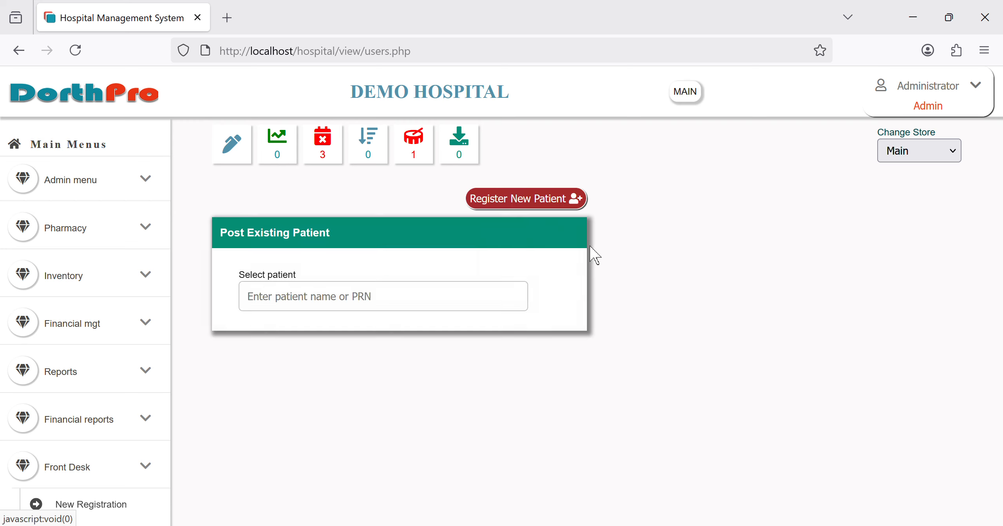
# Step: Start a new registration with title Mr., gender Male, and the patient's last and other names
pyautogui.click(520, 211)
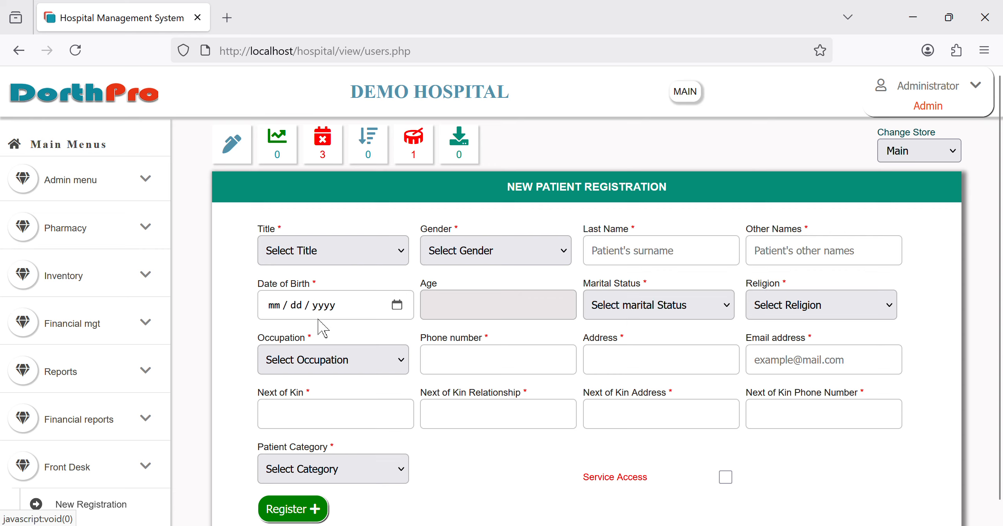
pyautogui.click(325, 308)
pyautogui.click(482, 309)
pyautogui.click(644, 263)
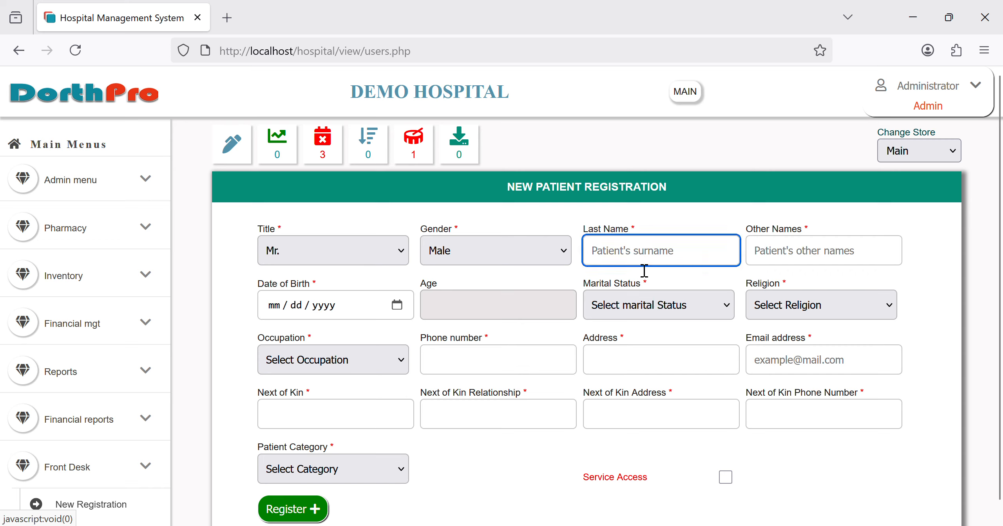
pyautogui.write('hatake')
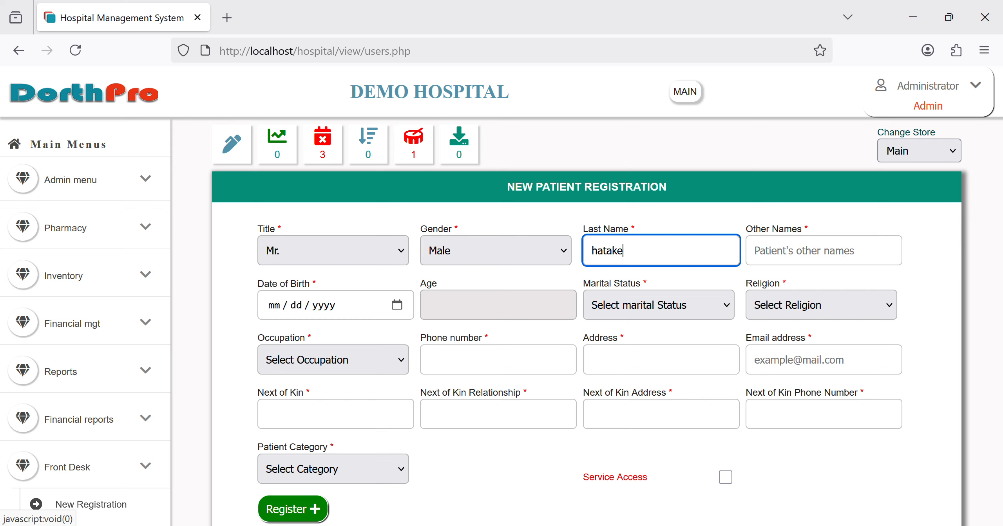
pyautogui.press('Tab')
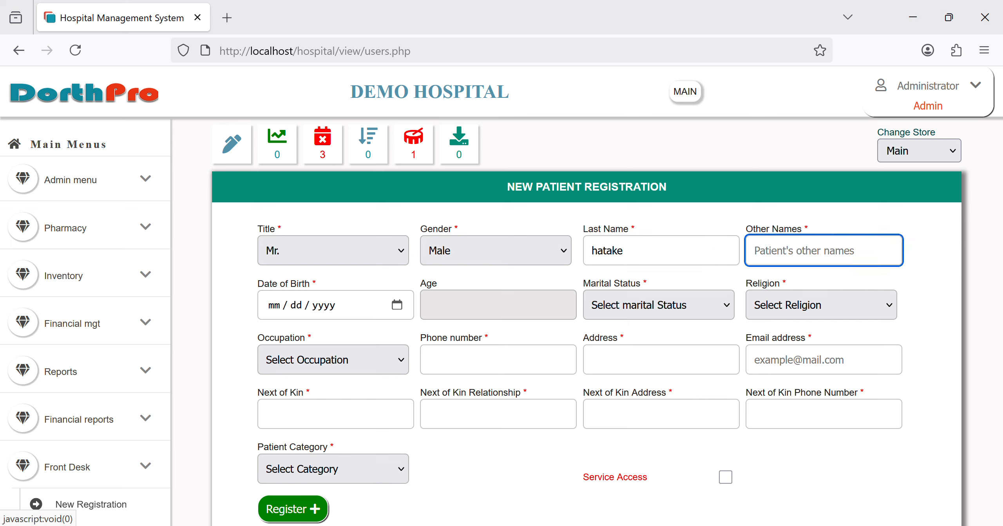
pyautogui.write('kakashi')
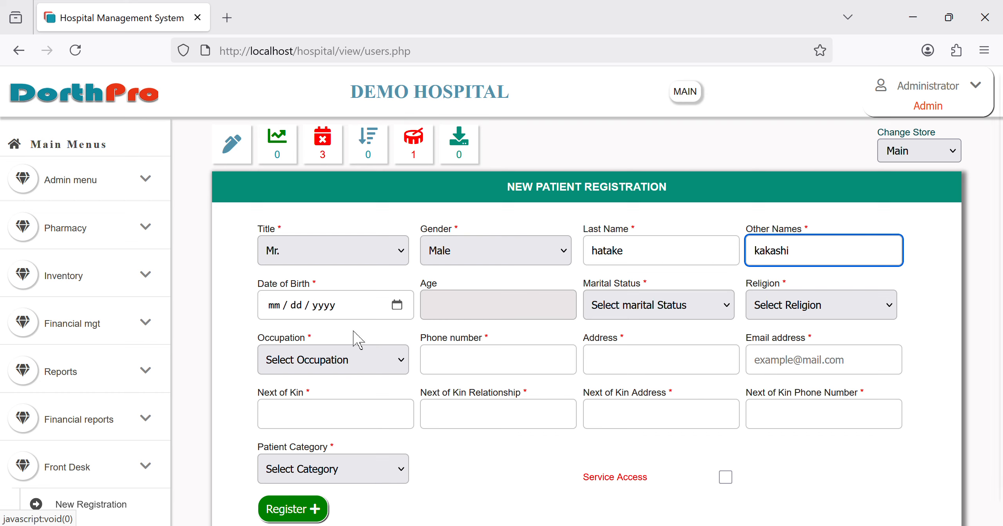
pyautogui.click(409, 313)
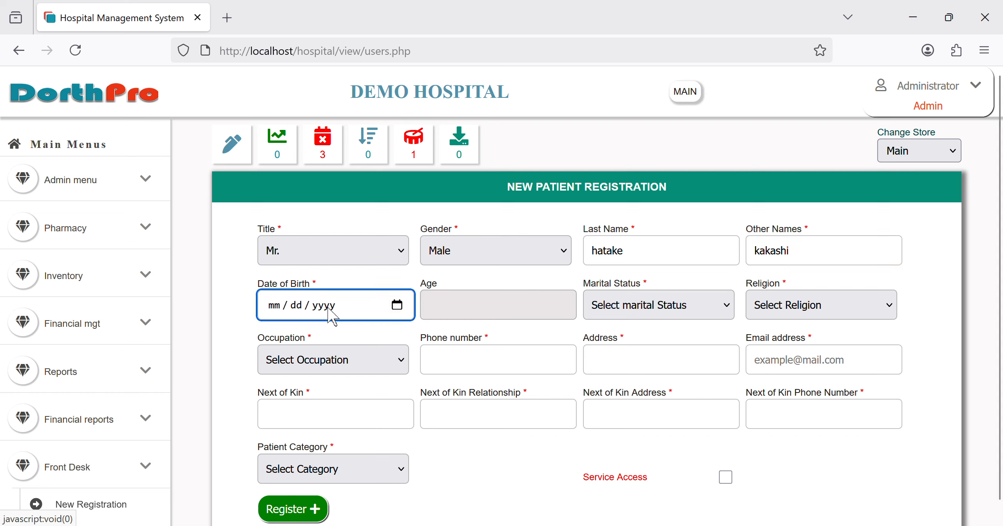
pyautogui.click(283, 312)
pyautogui.write('06 / ')
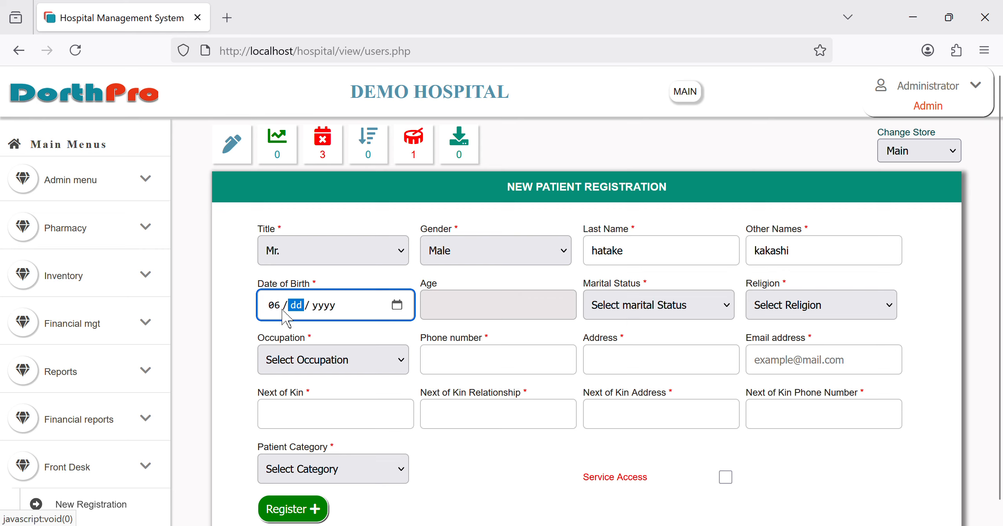
pyautogui.write('09 / 1')
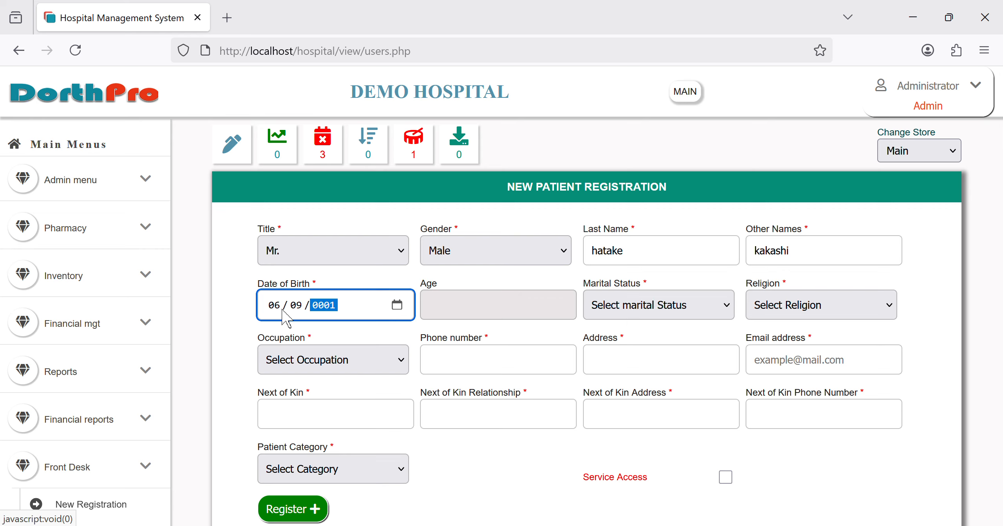
pyautogui.write('986')
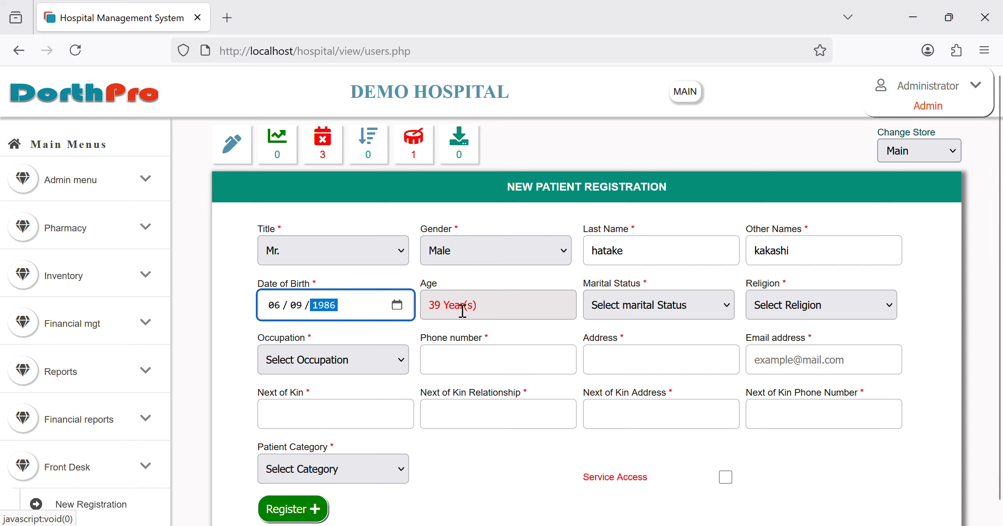
pyautogui.click(698, 310)
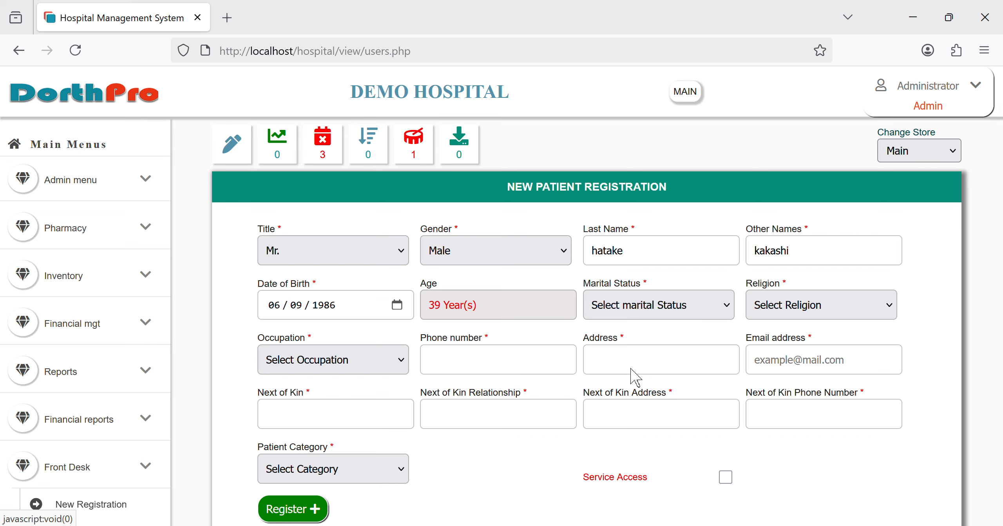
pyautogui.click(638, 388)
pyautogui.click(827, 313)
pyautogui.click(778, 404)
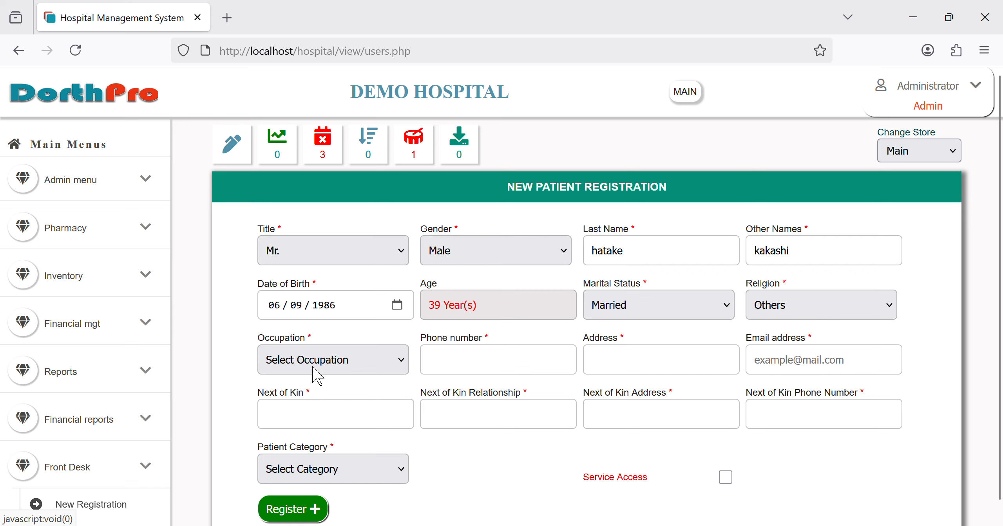
pyautogui.click(307, 372)
pyautogui.click(332, 321)
# Step: Enter the patient's phone number and home address
pyautogui.click(459, 363)
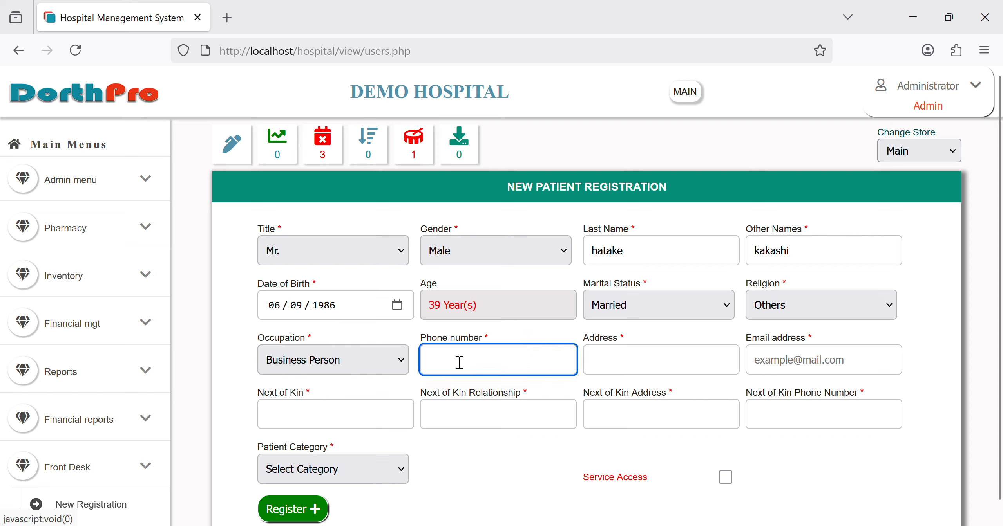
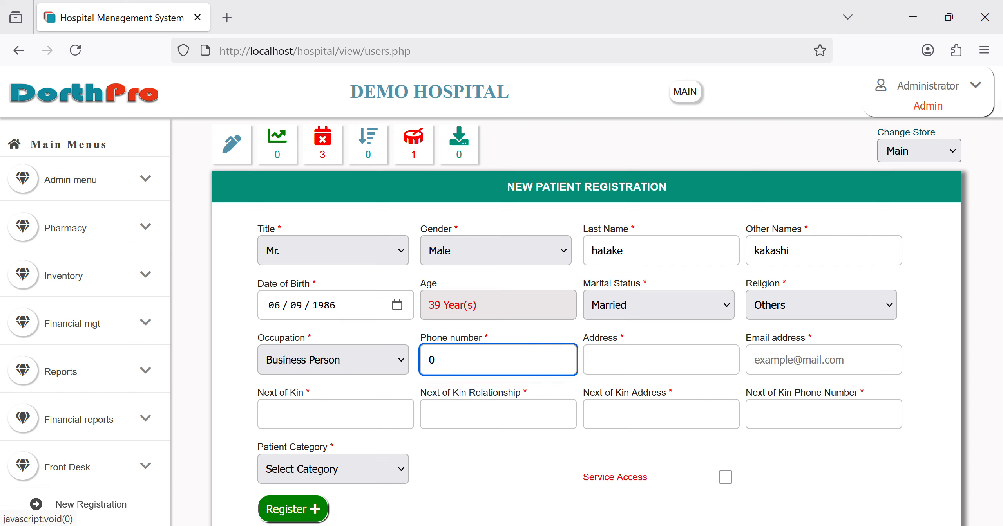
pyautogui.click(632, 356)
pyautogui.click(620, 375)
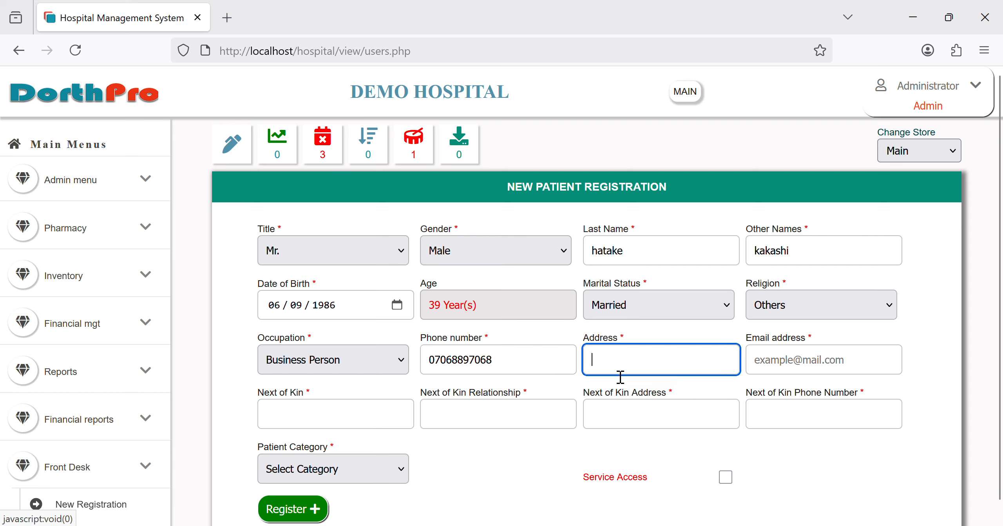
pyautogui.write('23')
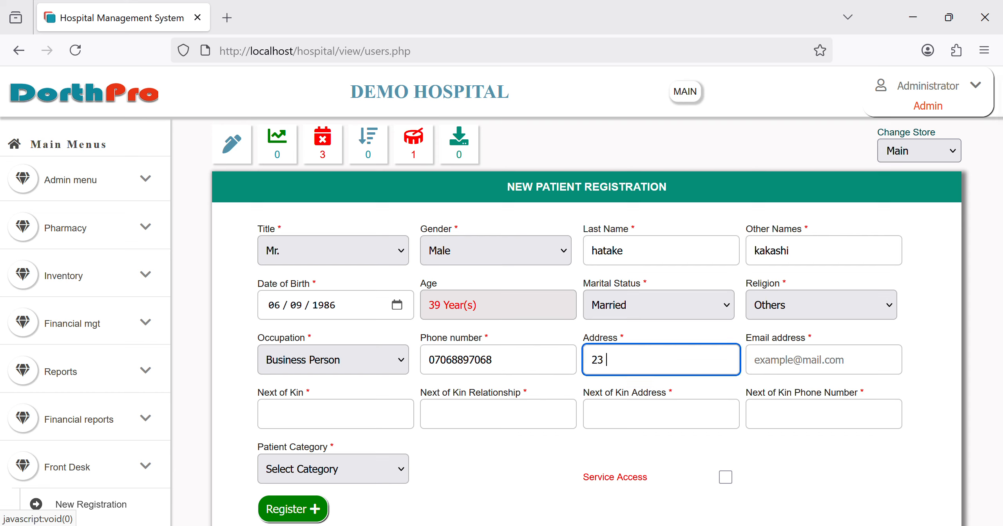
pyautogui.write(' shipudeen way, japan')
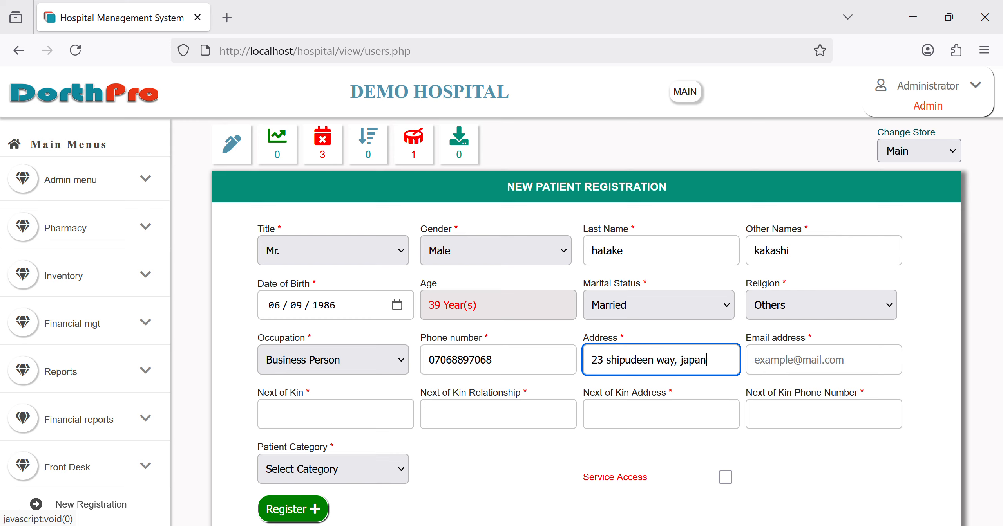
pyautogui.press('Tab')
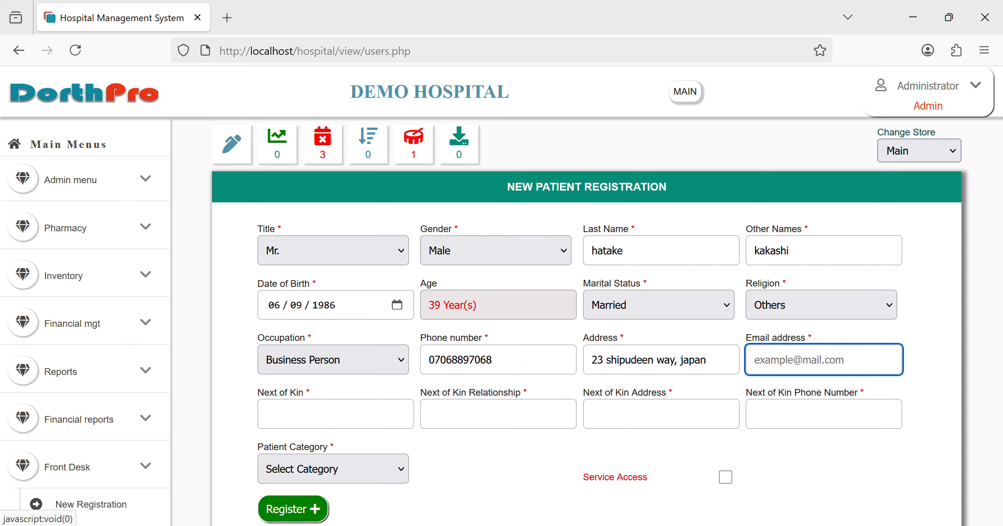
# Step: Fill in the patient's e-mail address and the next of kin's name
pyautogui.press('Tab')
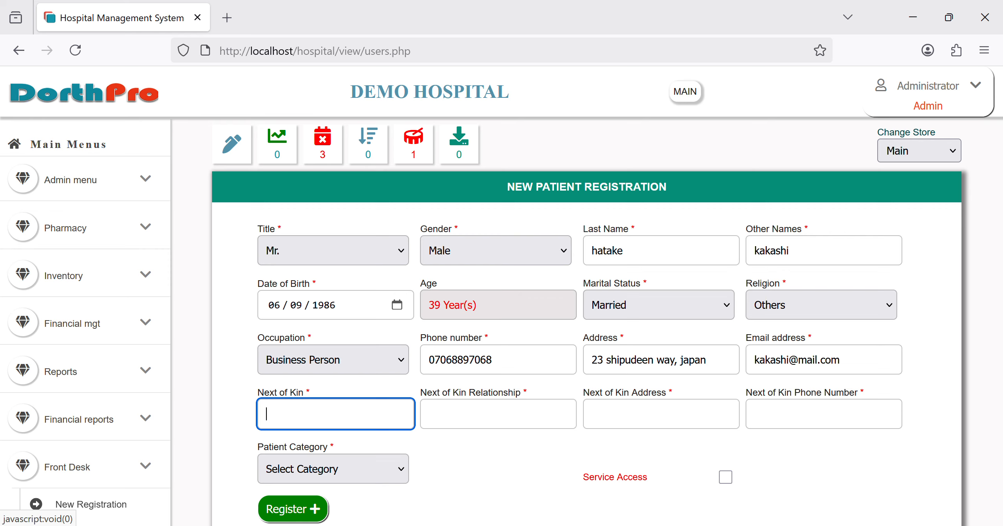
pyautogui.write('oiu')
pyautogui.press('BackSpace')
pyautogui.write('t')
pyautogui.press('BackSpace')
pyautogui.press('BackSpace')
pyautogui.press('BackSpace')
pyautogui.write('yamato')
# Step: Record the next-of-kin relationship as brother, plus their address and phone number
pyautogui.press('Tab')
pyautogui.write('brother')
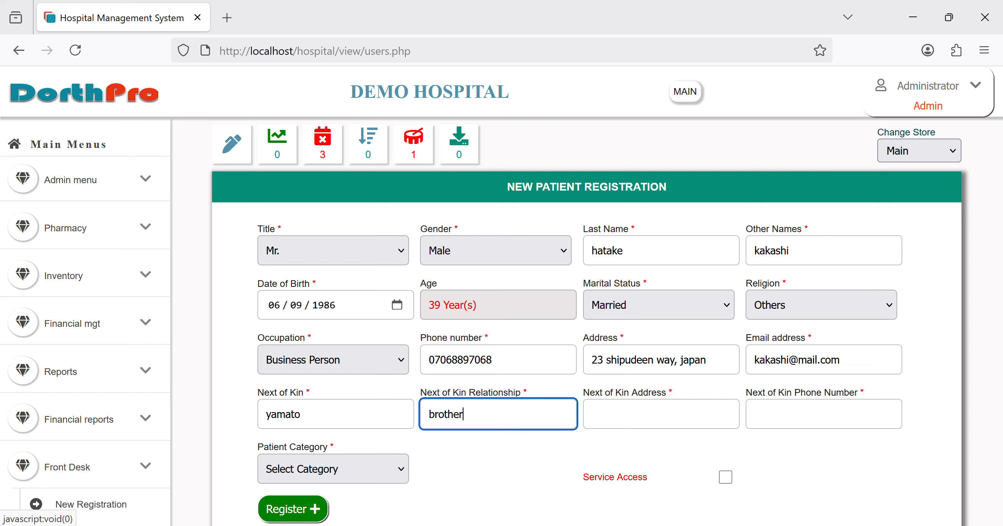
pyautogui.press('Tab')
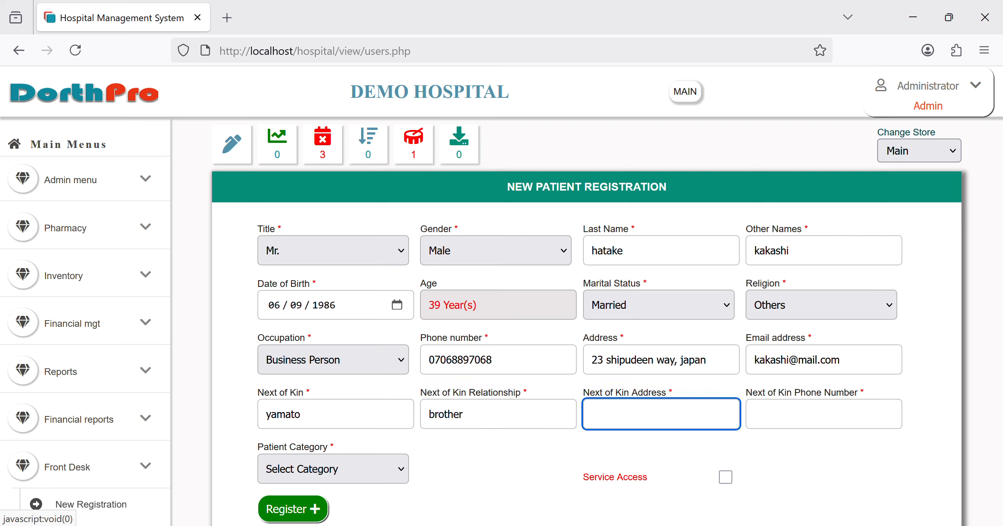
pyautogui.write('jhg')
pyautogui.press('Tab')
pyautogui.write('hg')
pyautogui.press('Tab')
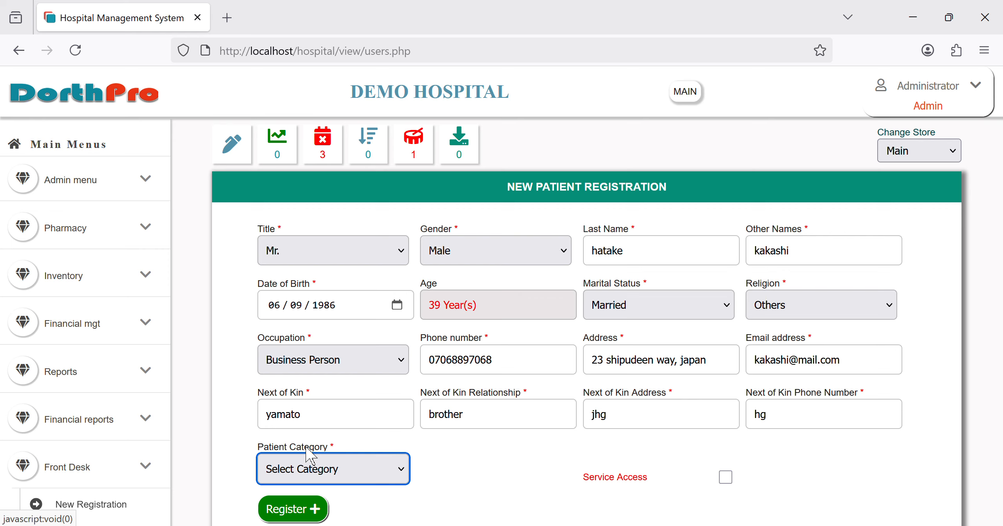
# Step: Try the Insurance patient category with sponsor AXA MANSARD
pyautogui.press('Down')
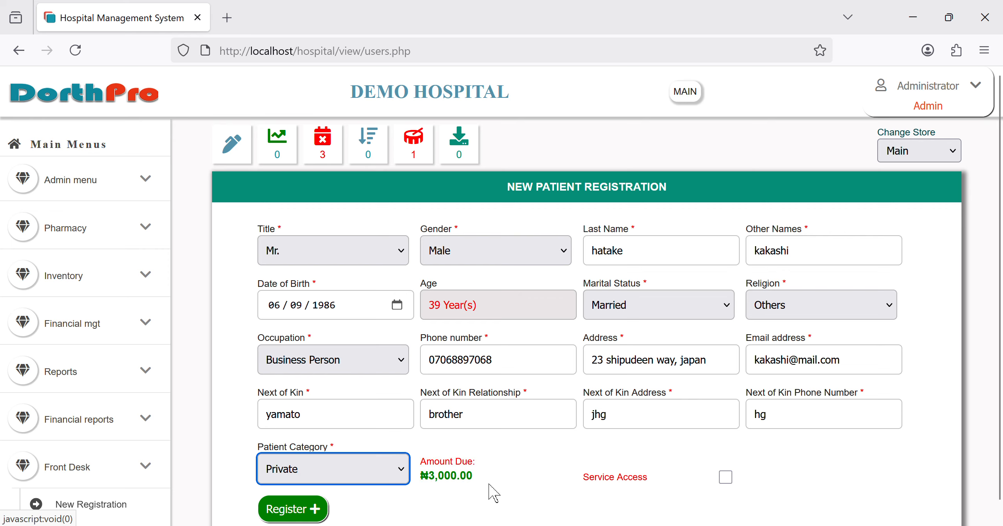
pyautogui.scroll(-1, 497, 488)
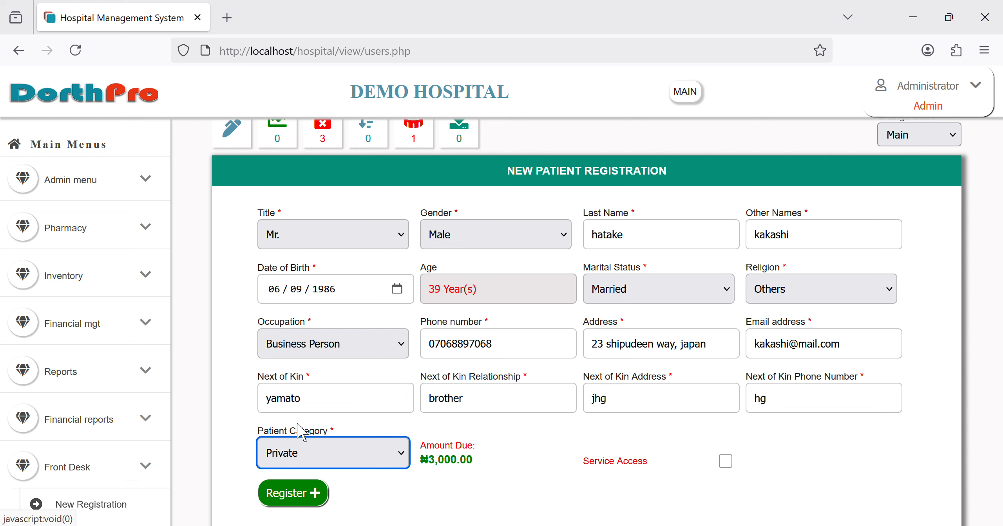
pyautogui.press('Down')
pyautogui.click(505, 469)
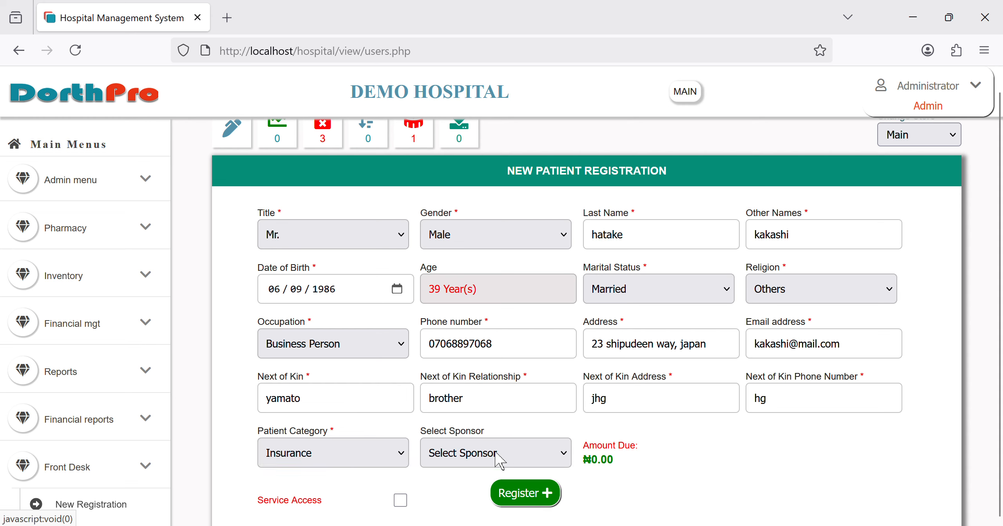
pyautogui.click(497, 455)
pyautogui.click(484, 414)
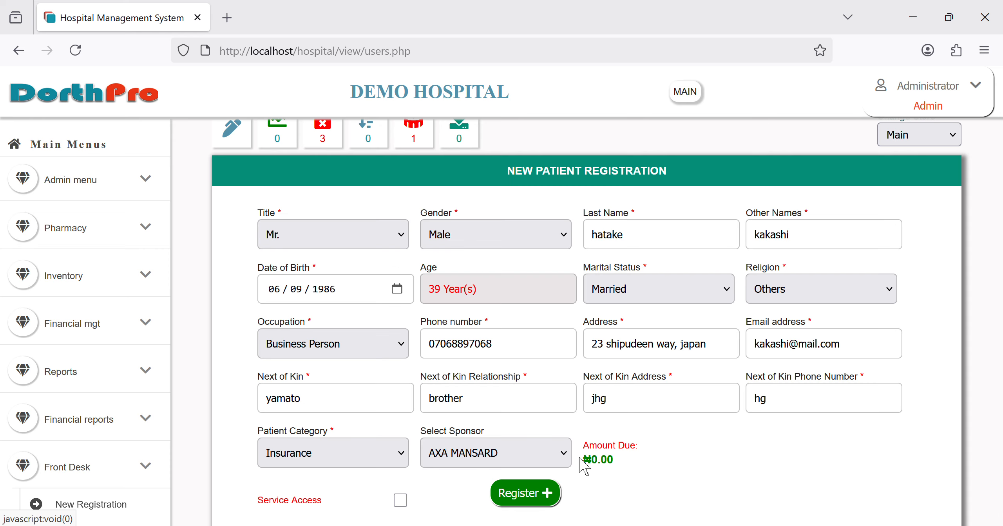
# Step: Switch the patient category back to Private and enable Service Access
pyautogui.scroll(-1, 664, 435)
pyautogui.scroll(1, 663, 435)
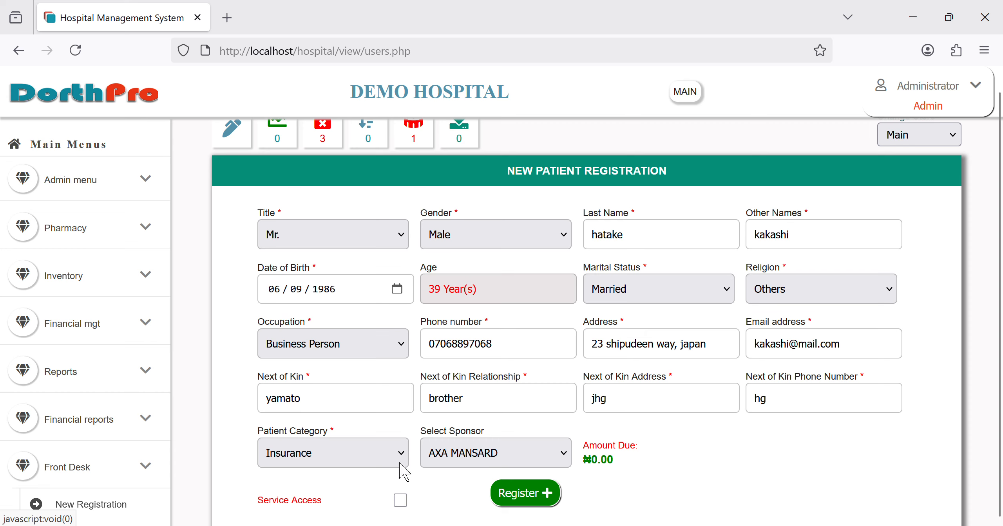
pyautogui.click(351, 345)
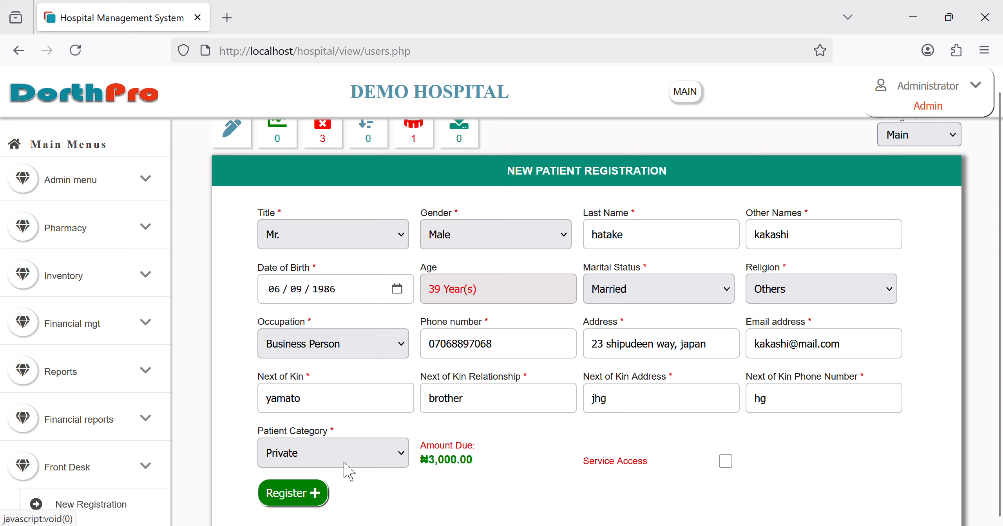
pyautogui.scroll(-1, 345, 463)
pyautogui.scroll(1, 345, 463)
pyautogui.click(730, 467)
# Step: Toggle Service Access off, reselect Private category, and grant Service Access again
pyautogui.scroll(-2, 604, 474)
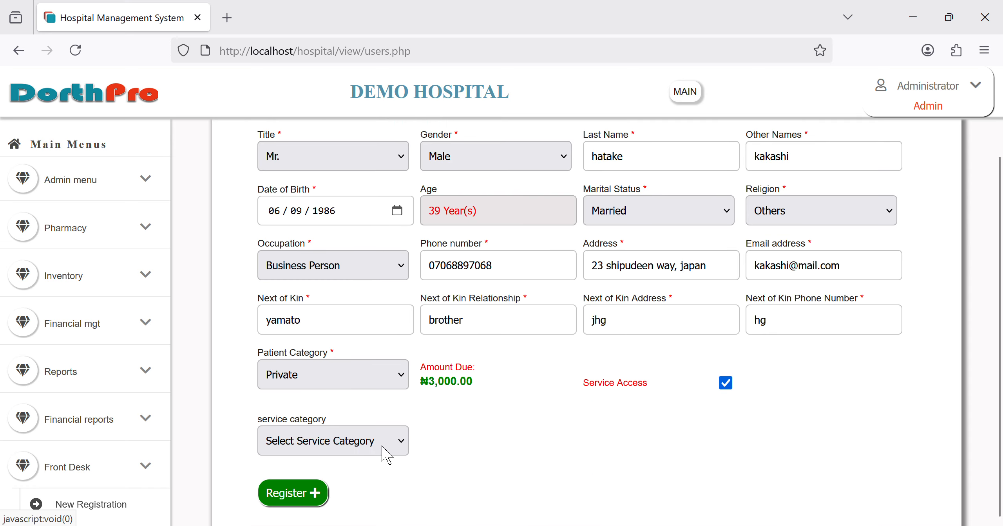
pyautogui.click(733, 389)
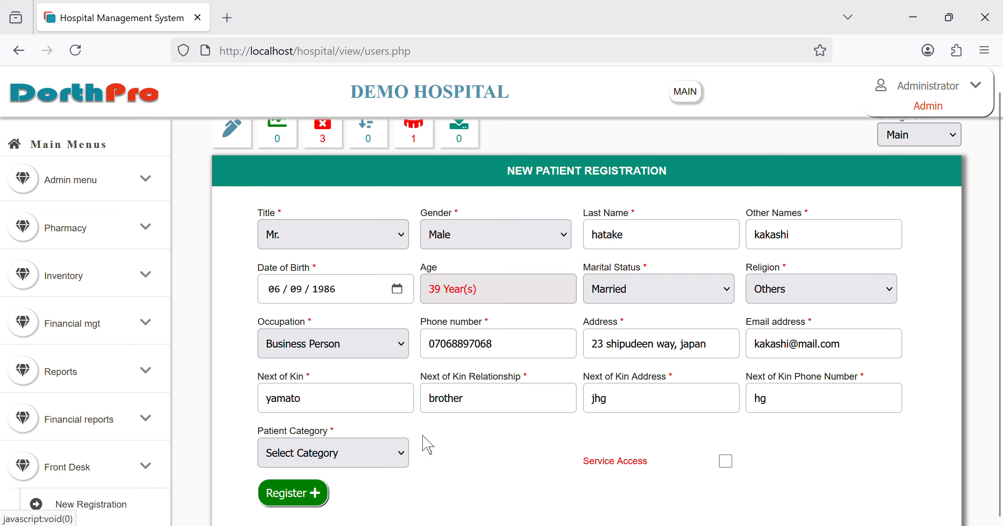
pyautogui.click(361, 455)
pyautogui.click(313, 352)
pyautogui.click(725, 461)
pyautogui.scroll(-2, 418, 447)
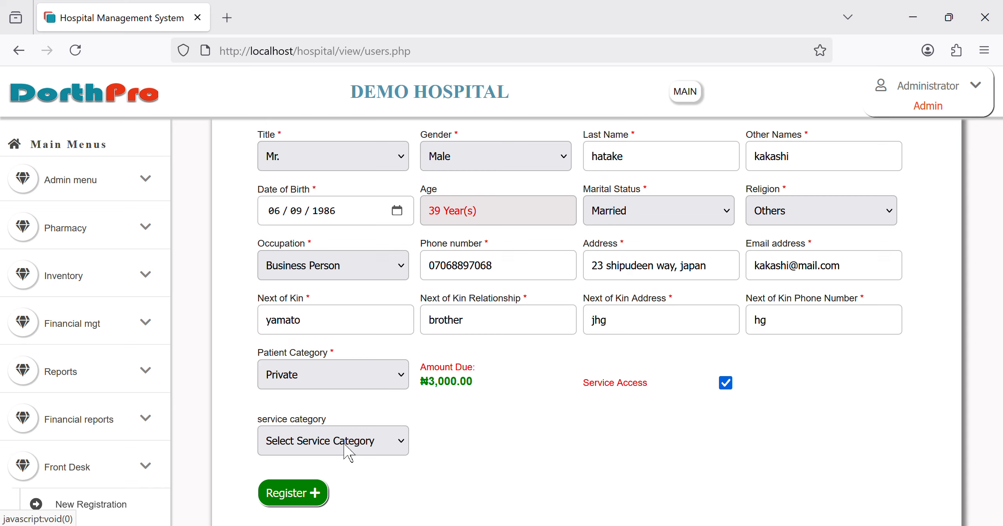
# Step: Set the service category to CLINICAL SERVICES and search out GENERAL CONSULTATION
pyautogui.click(365, 421)
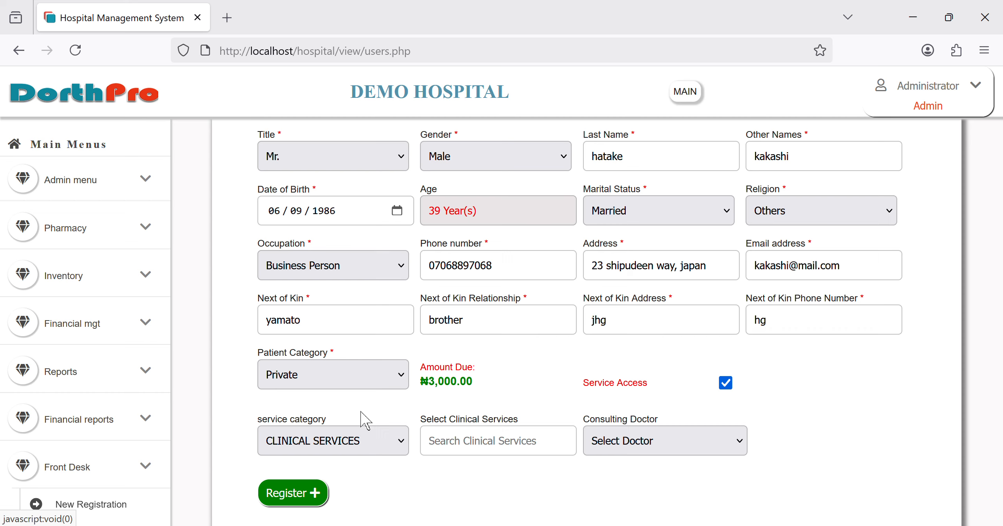
pyautogui.click(492, 450)
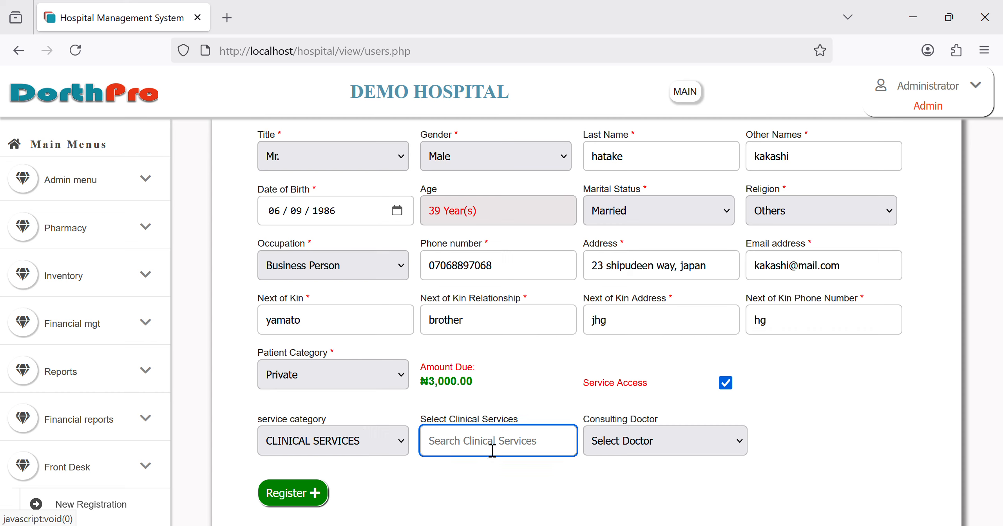
pyautogui.write('general')
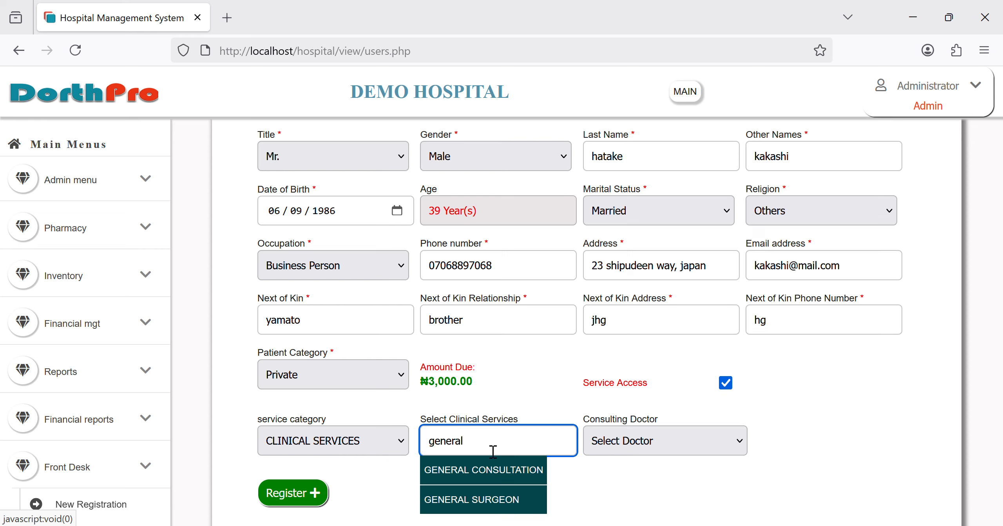
pyautogui.press('Down')
pyautogui.write('a')
pyautogui.press('BackSpace')
pyautogui.press('BackSpace')
pyautogui.press('BackSpace')
pyautogui.press('BackSpace')
pyautogui.press('BackSpace')
pyautogui.press('BackSpace')
pyautogui.write('pedia')
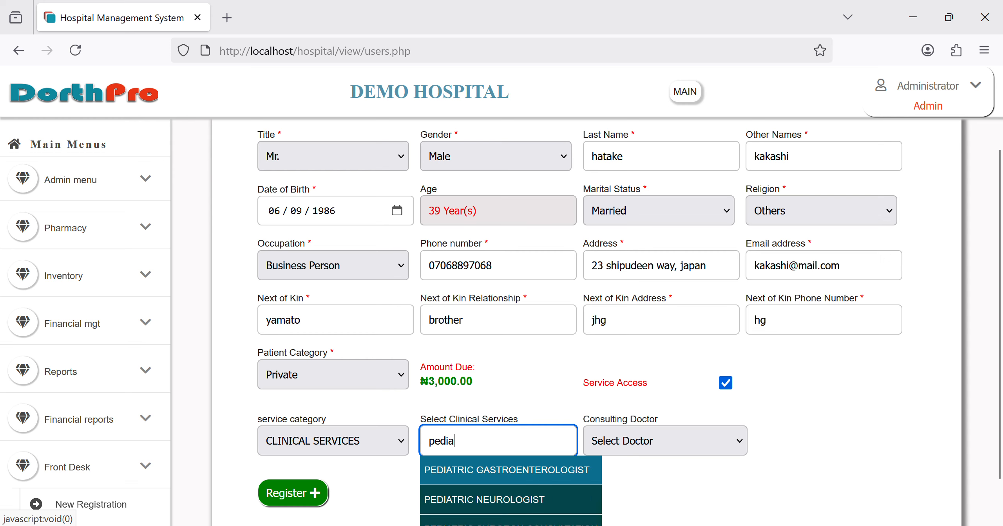
pyautogui.press('BackSpace')
pyautogui.press('BackSpace')
pyautogui.press('BackSpace')
pyautogui.press('BackSpace')
pyautogui.press('BackSpace')
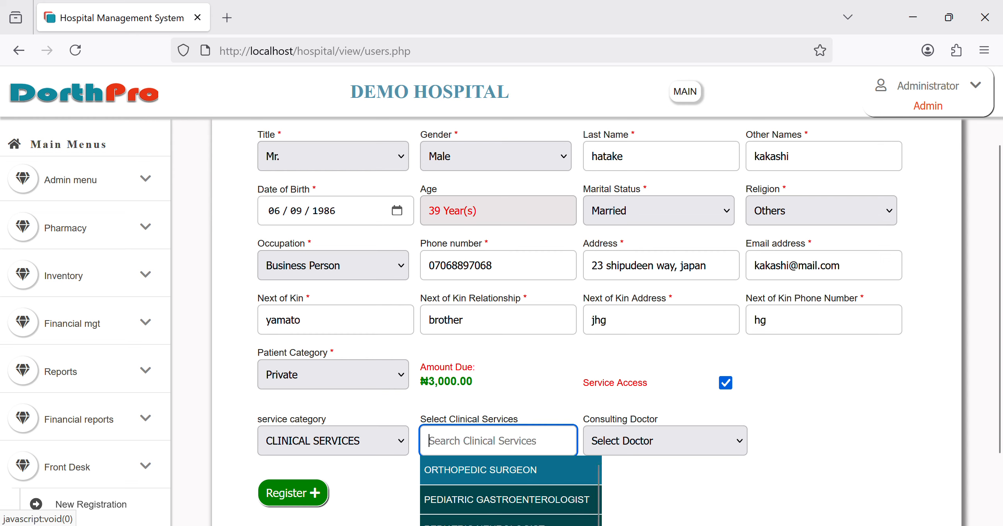
pyautogui.write('consult')
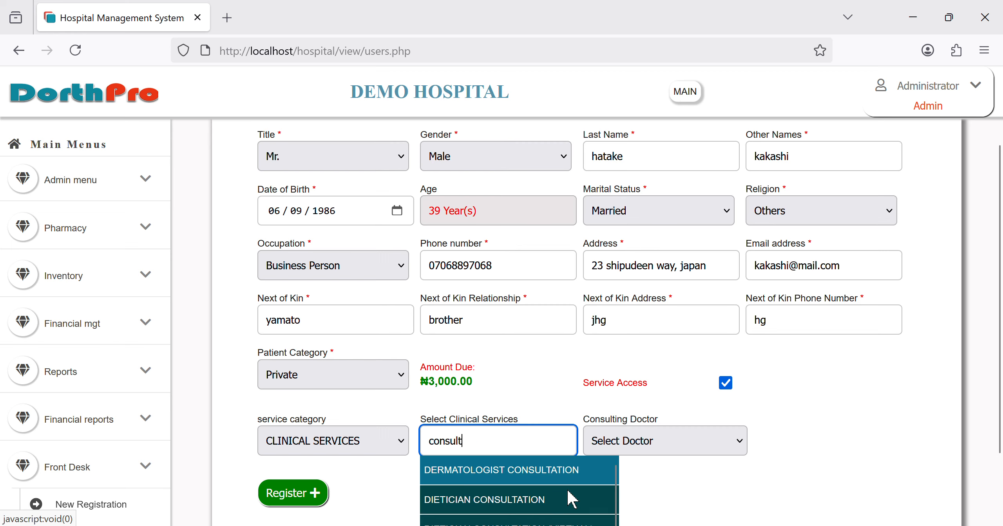
pyautogui.scroll(-3, 571, 497)
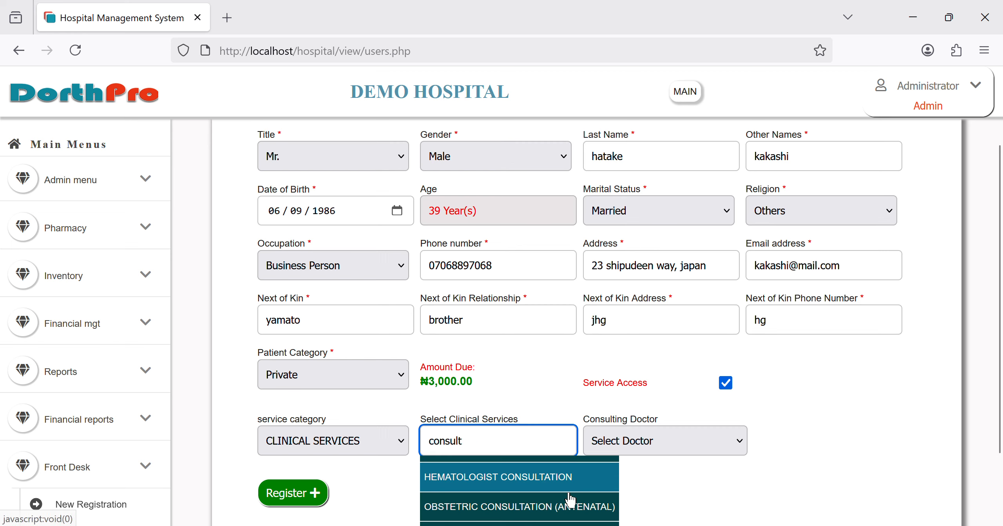
pyautogui.scroll(-2, 571, 499)
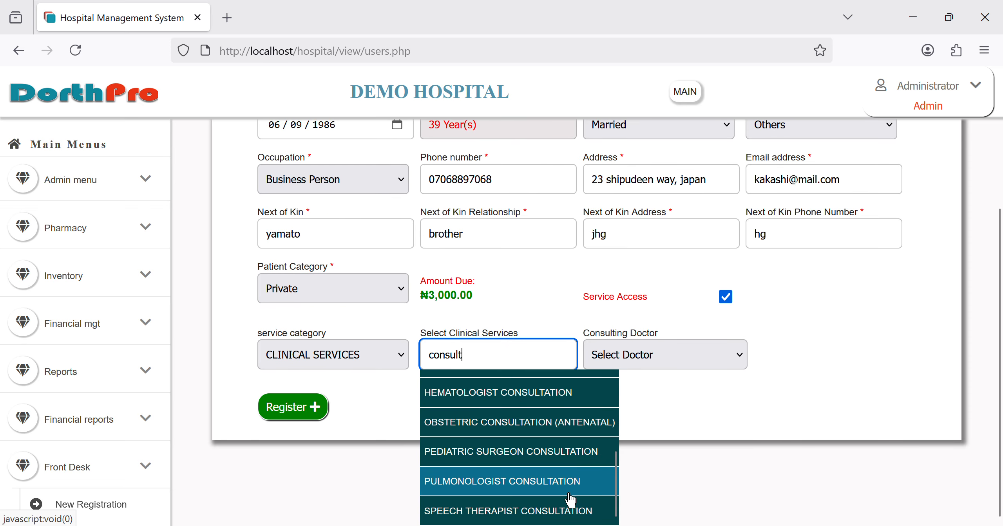
pyautogui.press('BackSpace')
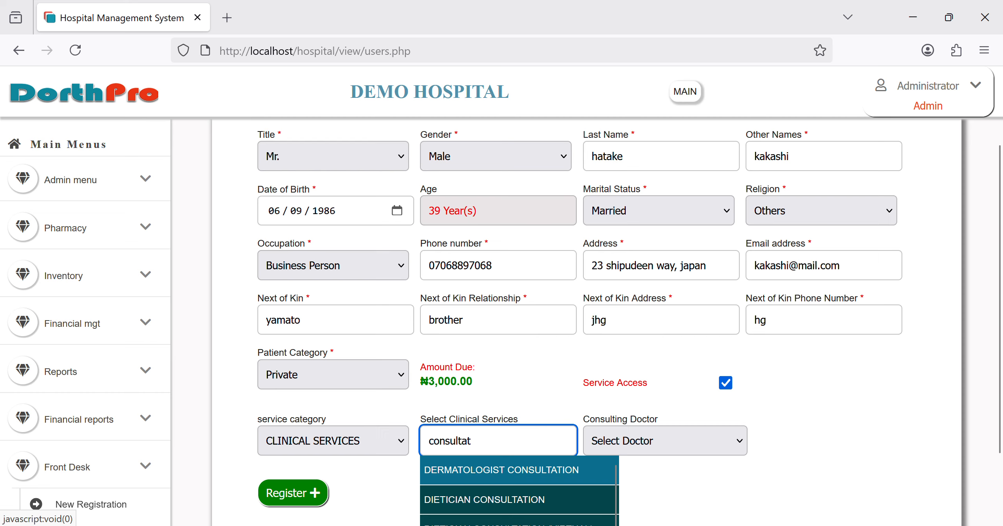
pyautogui.scroll(-5, 529, 486)
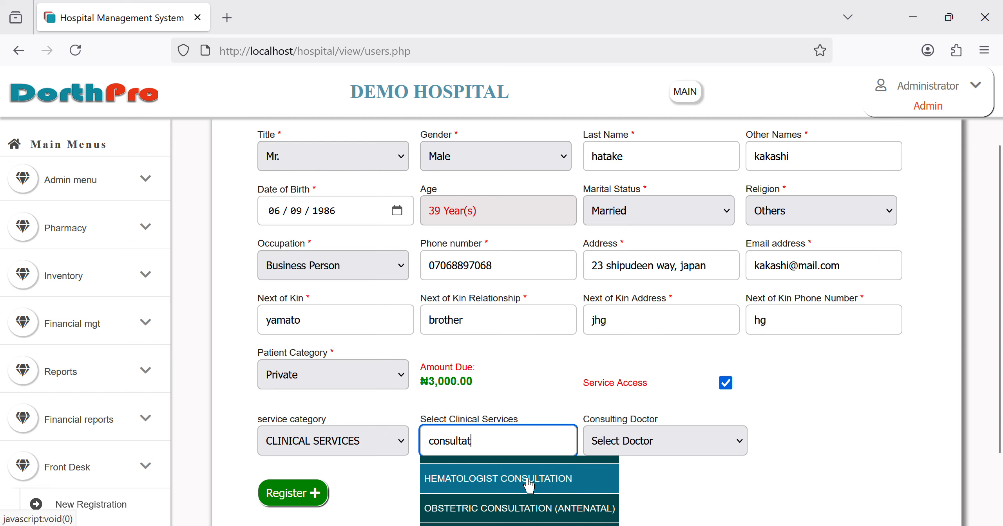
pyautogui.scroll(4, 528, 485)
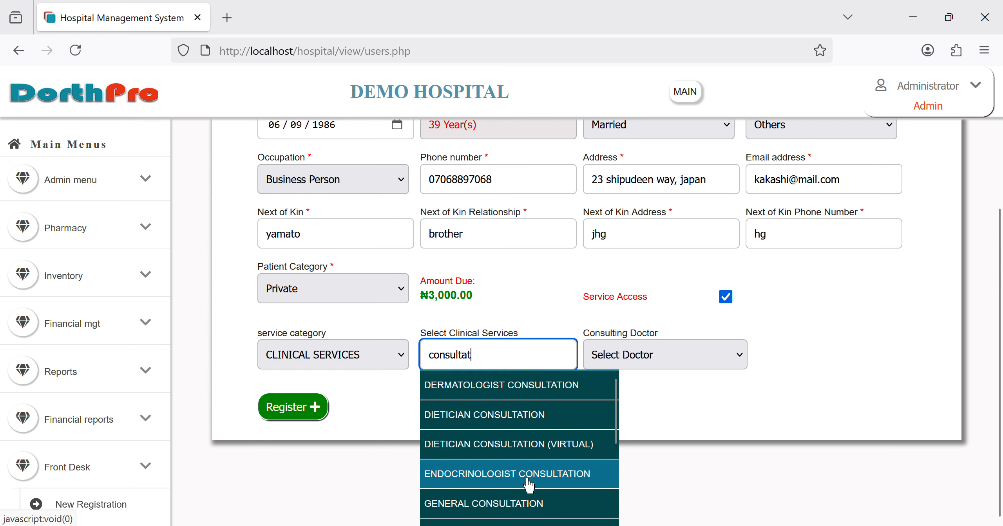
pyautogui.click(517, 505)
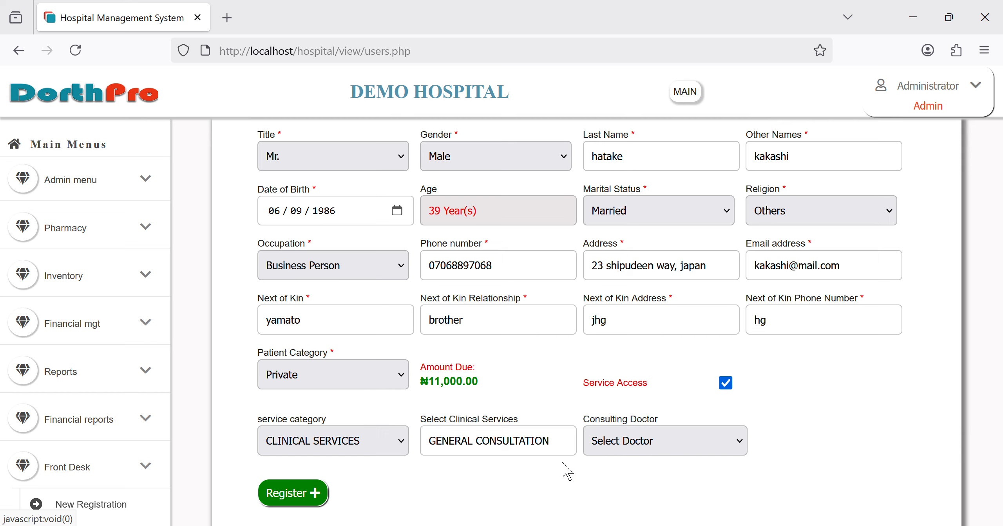
# Step: Try OBSTETRICIAN, FAMILY PHYSICIAN and PEDIATRICIAN as the clinical service in turn
pyautogui.click(563, 447)
pyautogui.press('BackSpace')
pyautogui.press('BackSpace')
pyautogui.press('BackSpace')
pyautogui.press('BackSpace')
pyautogui.press('BackSpace')
pyautogui.press('BackSpace')
pyautogui.press('BackSpace')
pyautogui.press('BackSpace')
pyautogui.press('BackSpace')
pyautogui.press('BackSpace')
pyautogui.press('BackSpace')
pyautogui.press('BackSpace')
pyautogui.press('BackSpace')
pyautogui.press('BackSpace')
pyautogui.press('BackSpace')
pyautogui.press('BackSpace')
pyautogui.press('BackSpace')
pyautogui.press('BackSpace')
pyautogui.press('BackSpace')
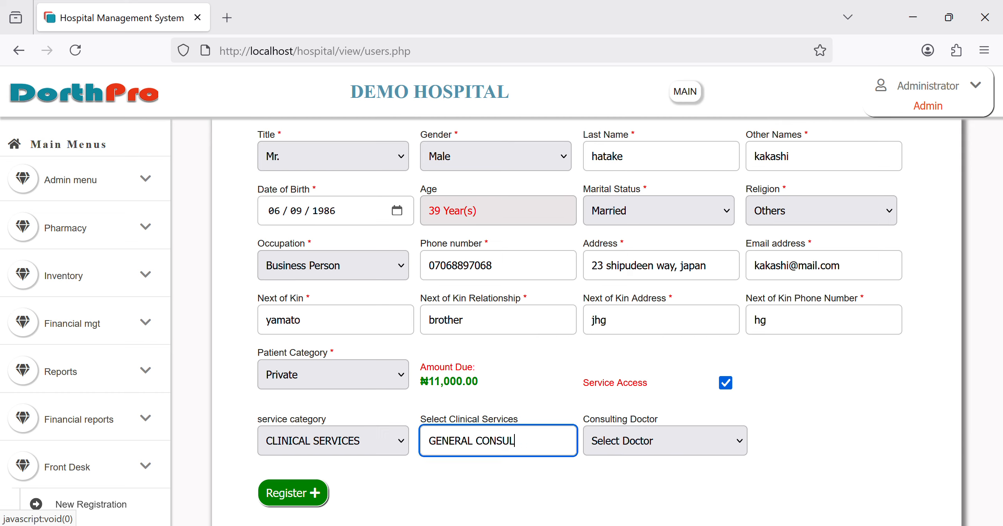
pyautogui.write('obste')
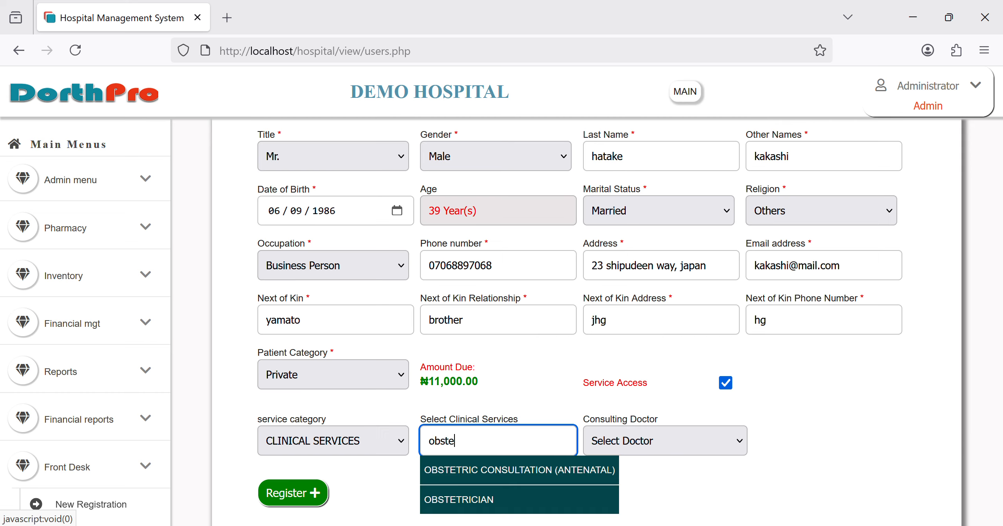
pyautogui.click(548, 514)
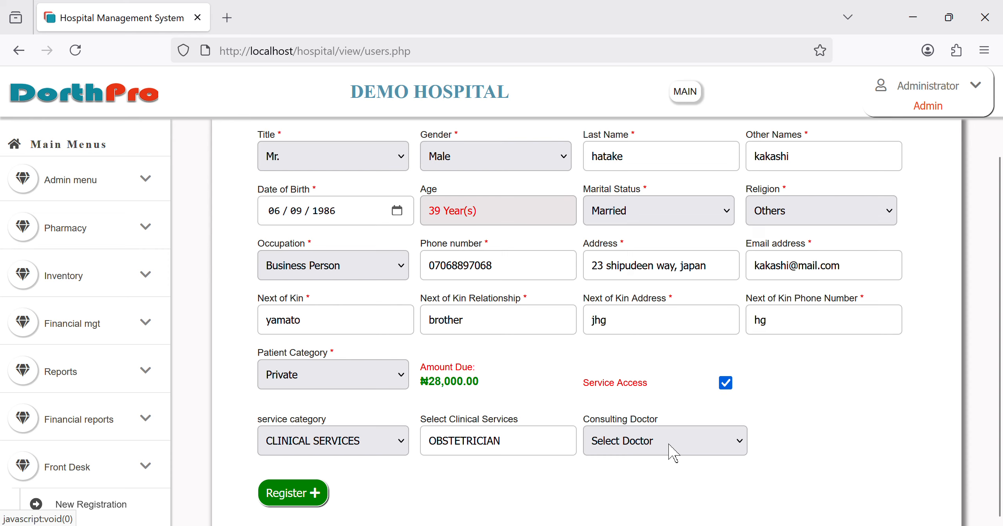
pyautogui.click(521, 444)
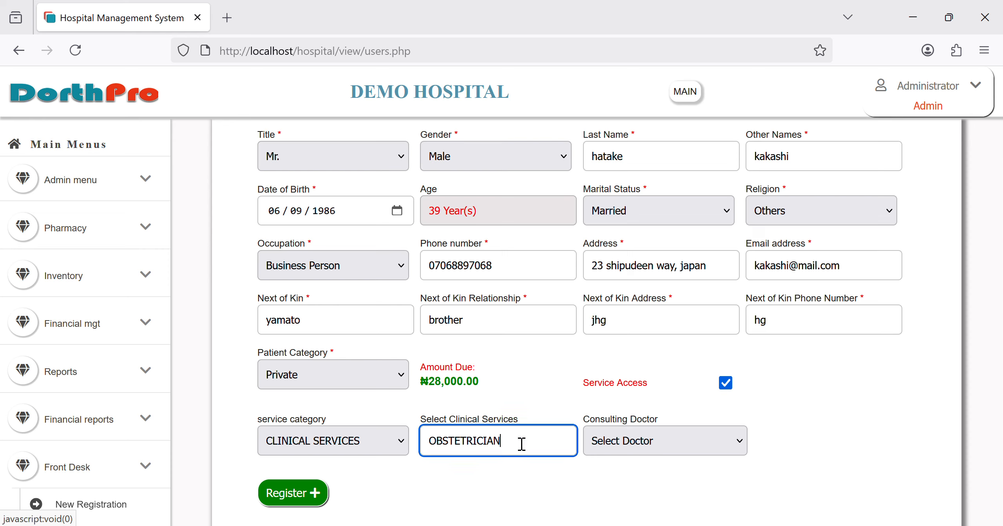
pyautogui.press('BackSpace')
pyautogui.press('BackSpace')
pyautogui.press('BackSpace')
pyautogui.press('BackSpace')
pyautogui.press('BackSpace')
pyautogui.press('BackSpace')
pyautogui.press('BackSpace')
pyautogui.press('BackSpace')
pyautogui.press('BackSpace')
pyautogui.press('BackSpace')
pyautogui.press('BackSpace')
pyautogui.write('family')
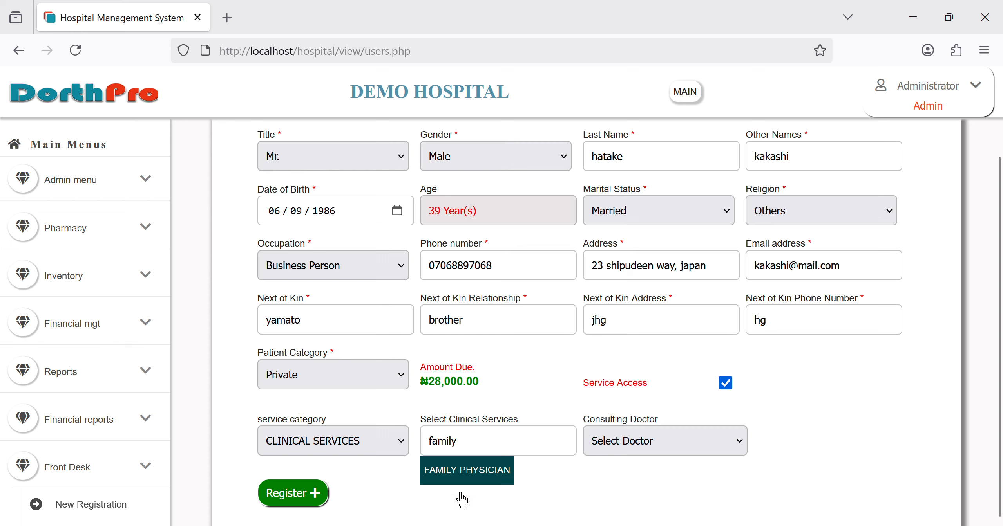
pyautogui.click(466, 481)
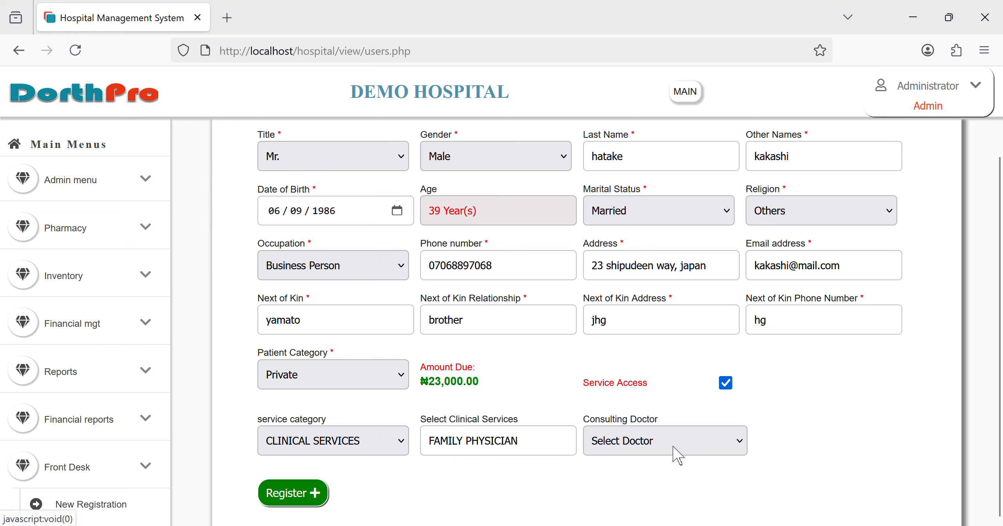
pyautogui.click(531, 442)
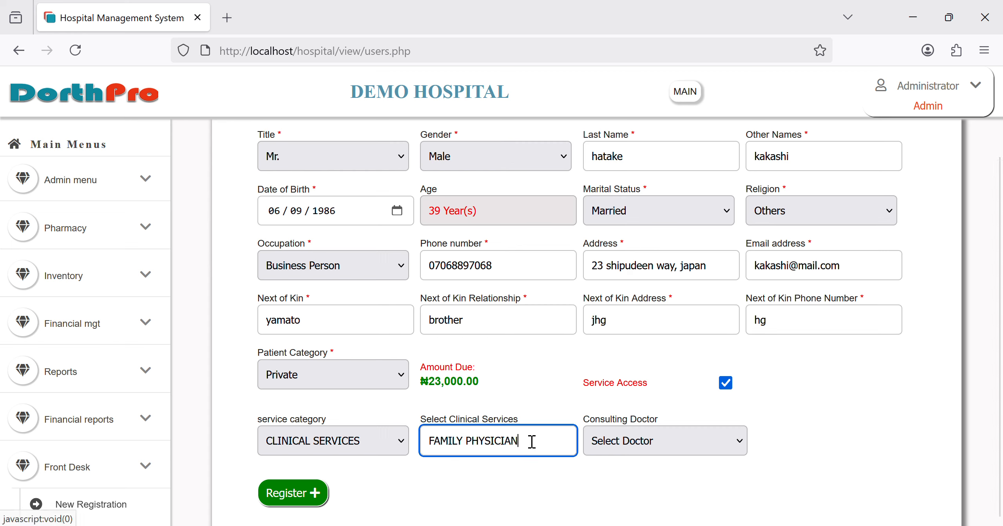
pyautogui.tripleClick(436, 449)
pyautogui.write('ped')
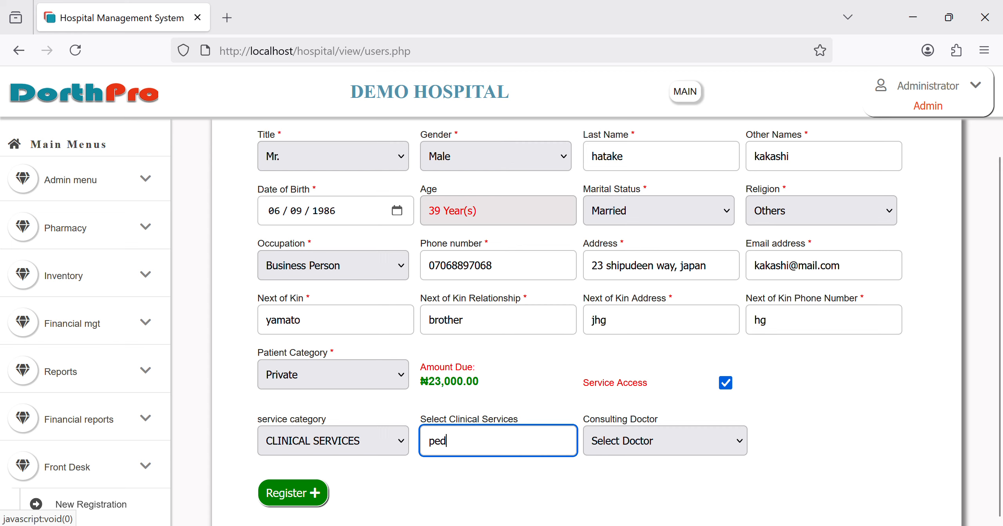
pyautogui.write('ia')
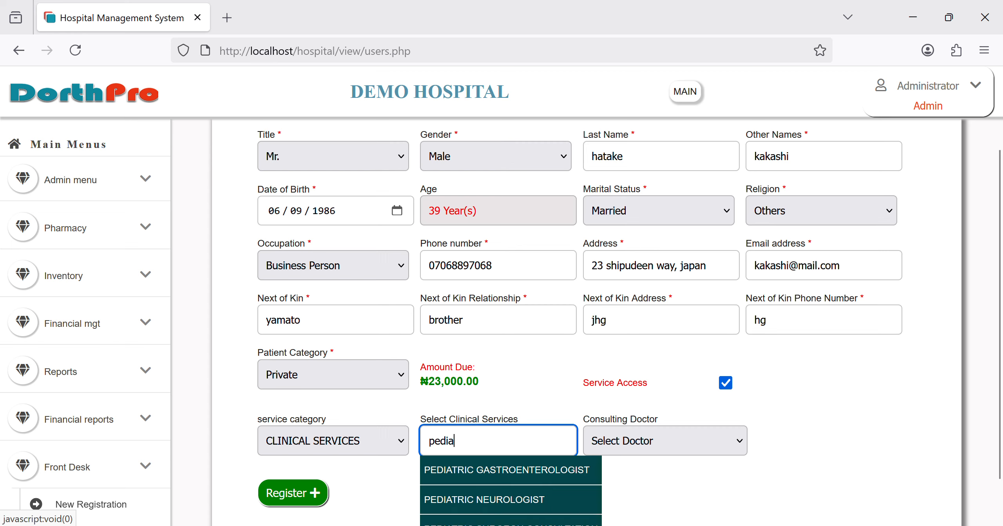
pyautogui.scroll(-1, 536, 513)
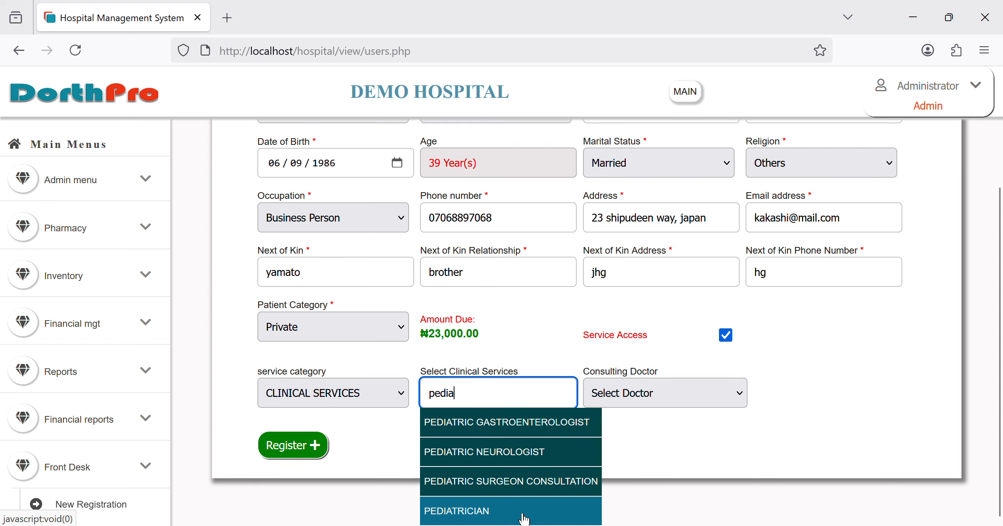
pyautogui.click(523, 517)
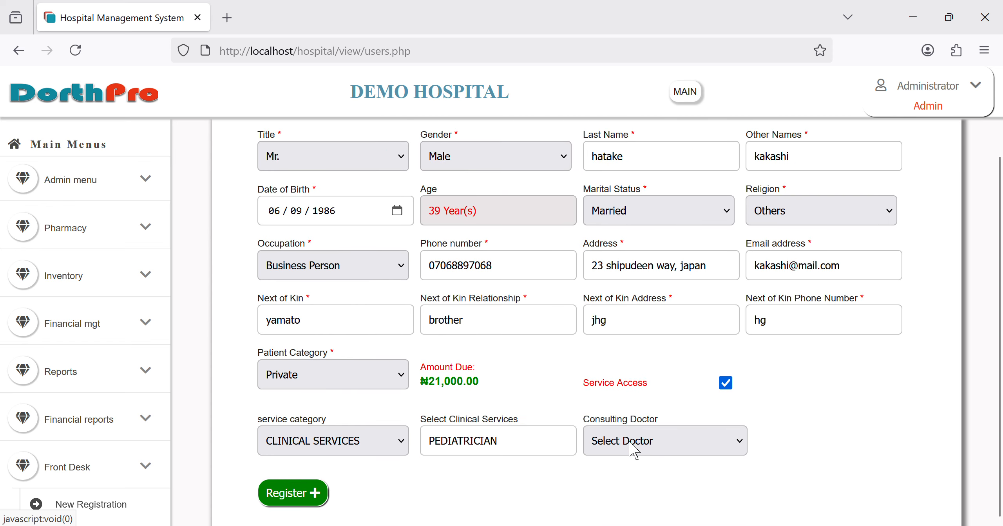
# Step: Set the clinical service back to GENERAL CONSULTATION and assign a consulting doctor
pyautogui.click(554, 450)
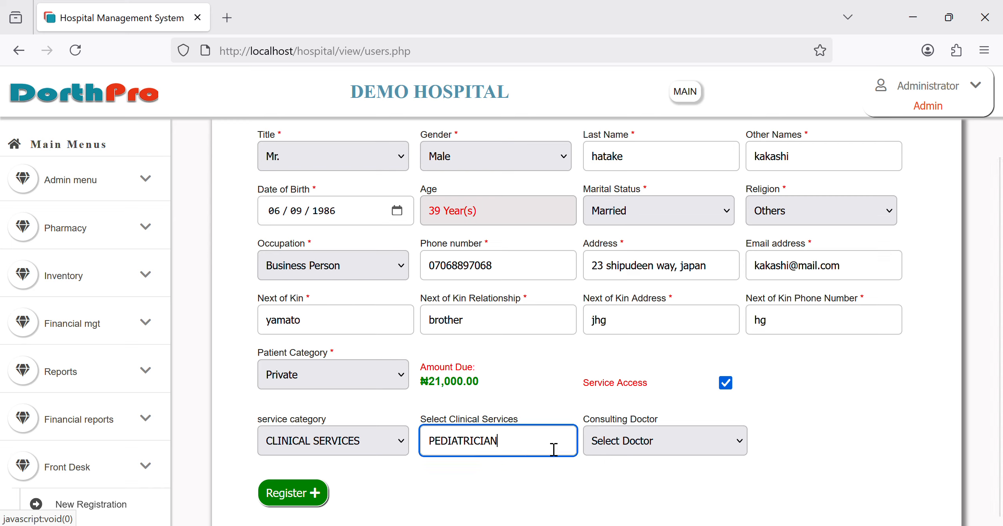
pyautogui.press('BackSpace')
pyautogui.press('BackSpace')
pyautogui.press('BackSpace')
pyautogui.press('BackSpace')
pyautogui.press('BackSpace')
pyautogui.press('BackSpace')
pyautogui.press('BackSpace')
pyautogui.press('BackSpace')
pyautogui.press('BackSpace')
pyautogui.press('BackSpace')
pyautogui.press('BackSpace')
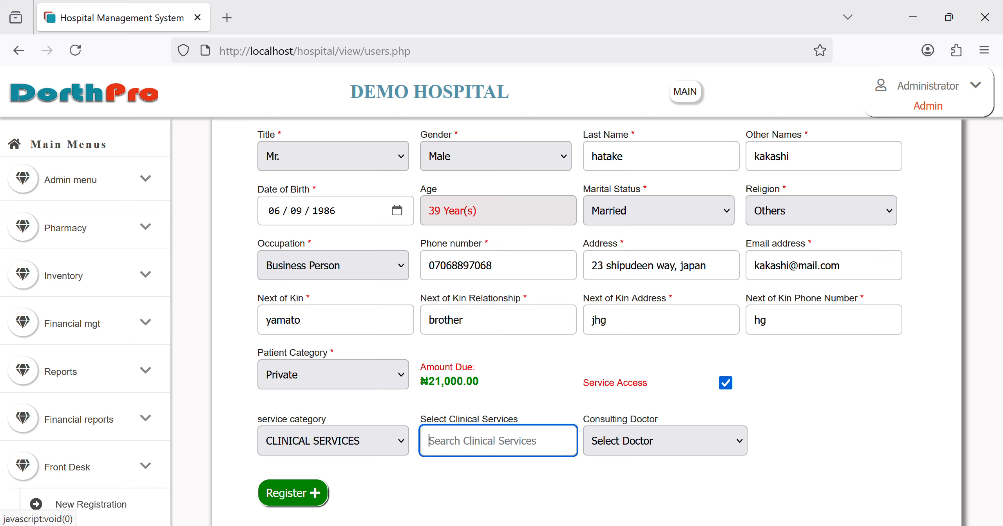
pyautogui.write('gen')
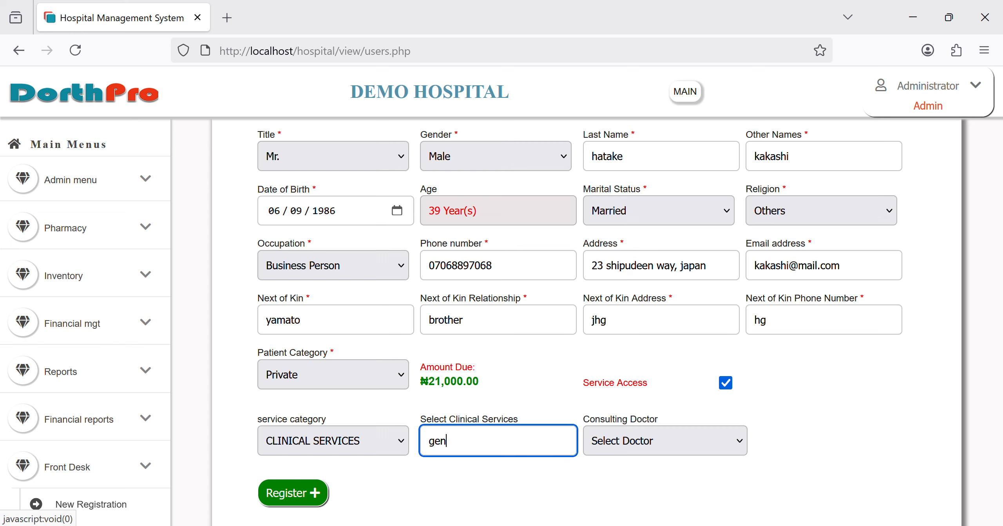
pyautogui.press('BackSpace')
pyautogui.write('neral')
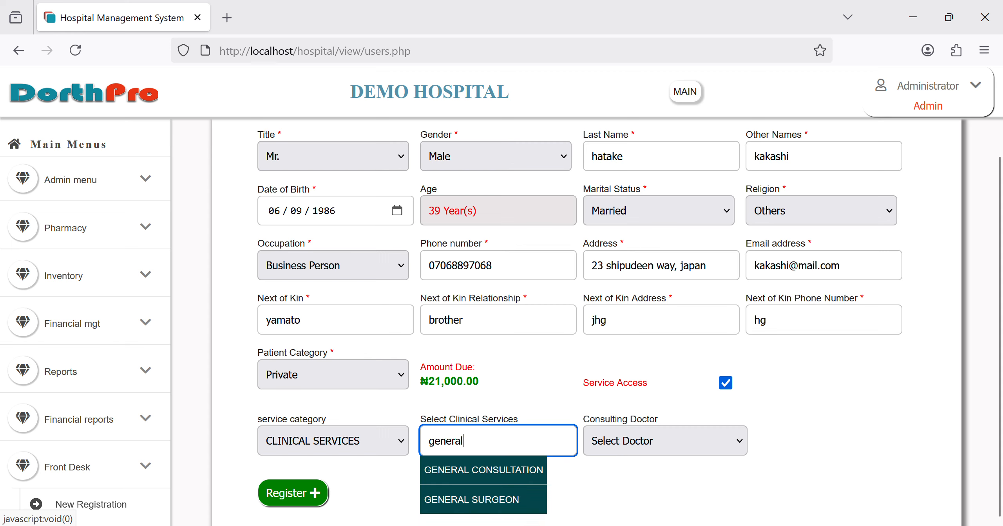
pyautogui.click(513, 482)
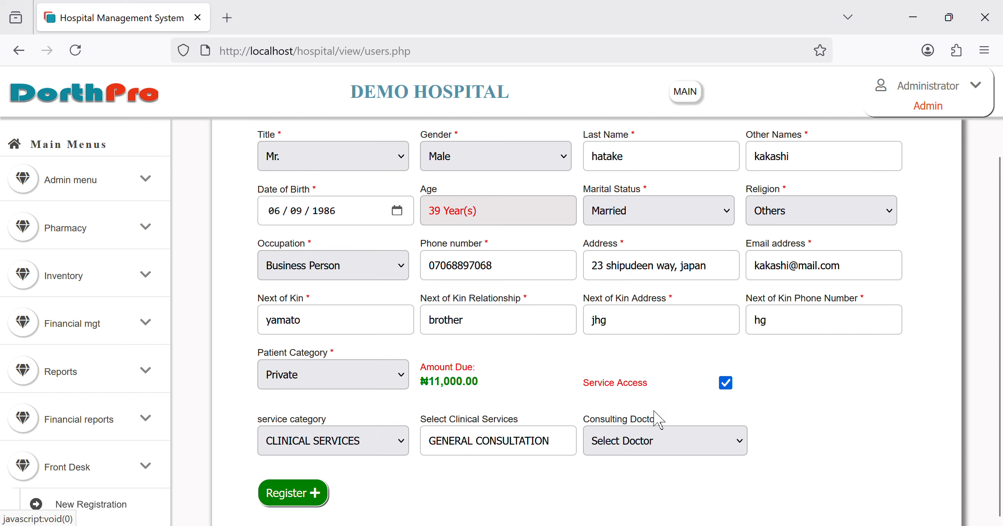
pyautogui.click(658, 420)
# Step: Submit the registration, then save a webcam snapshot as the new patient's photo
pyautogui.click(312, 494)
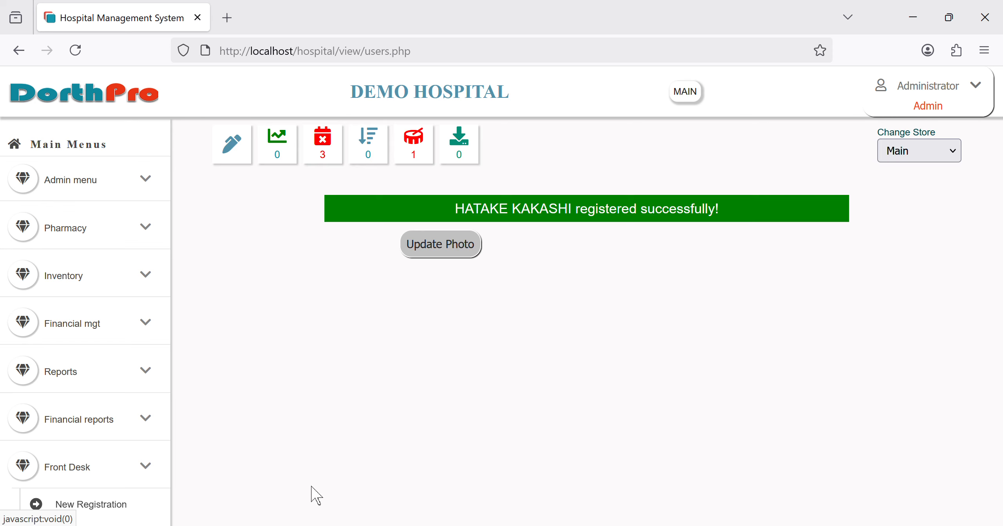
pyautogui.click(422, 255)
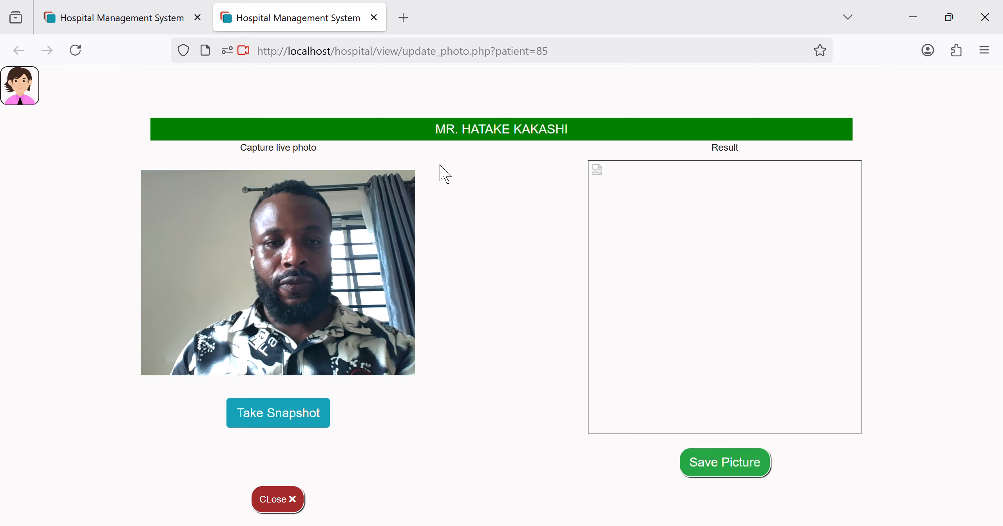
pyautogui.click(292, 430)
pyautogui.click(292, 429)
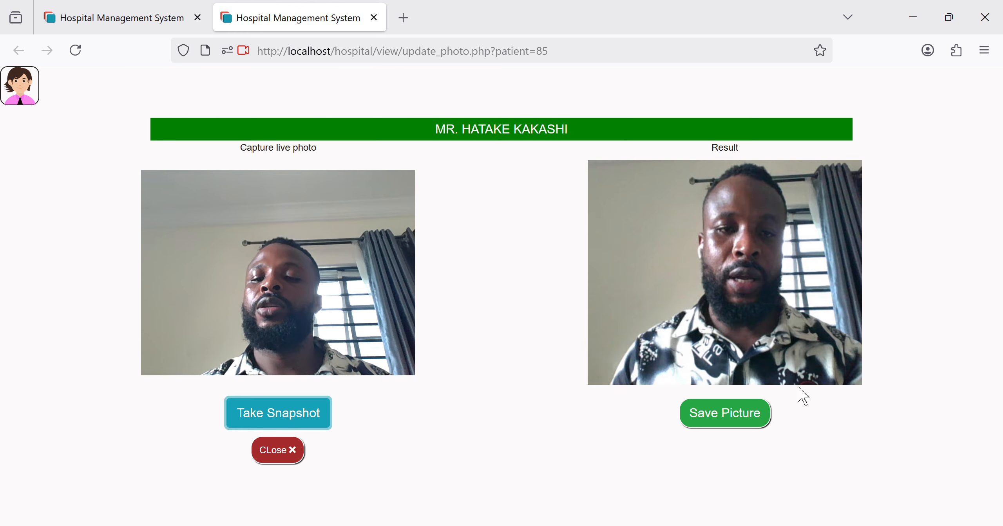
pyautogui.click(757, 418)
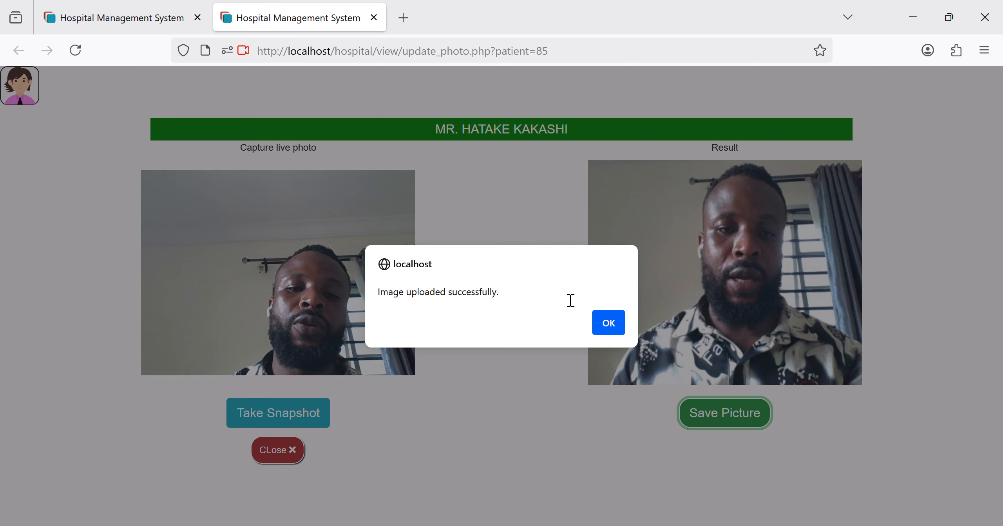
pyautogui.click(608, 323)
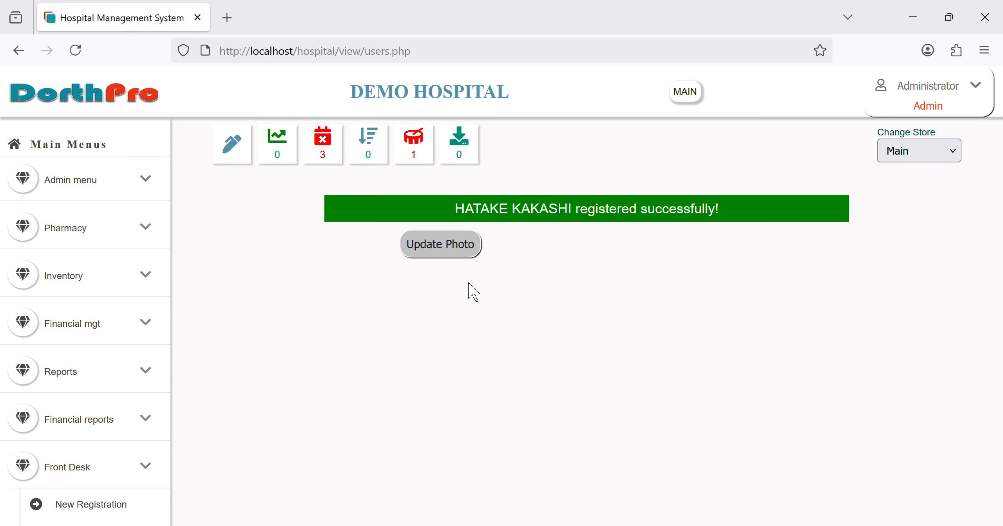
# Step: Show Out-patient Payments from the Cash/billing sidebar menu, collapsing the front desk options
pyautogui.scroll(-10, 59, 276)
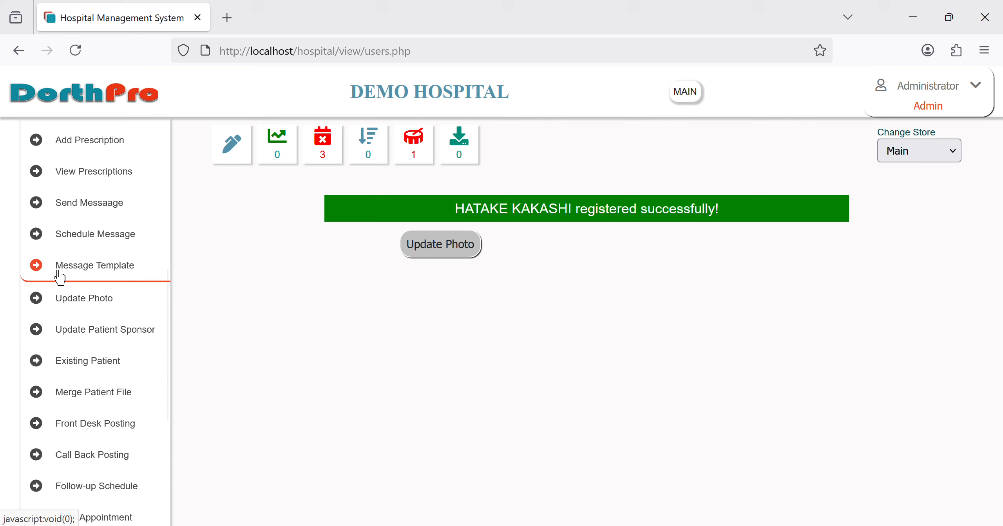
pyautogui.scroll(5, 98, 395)
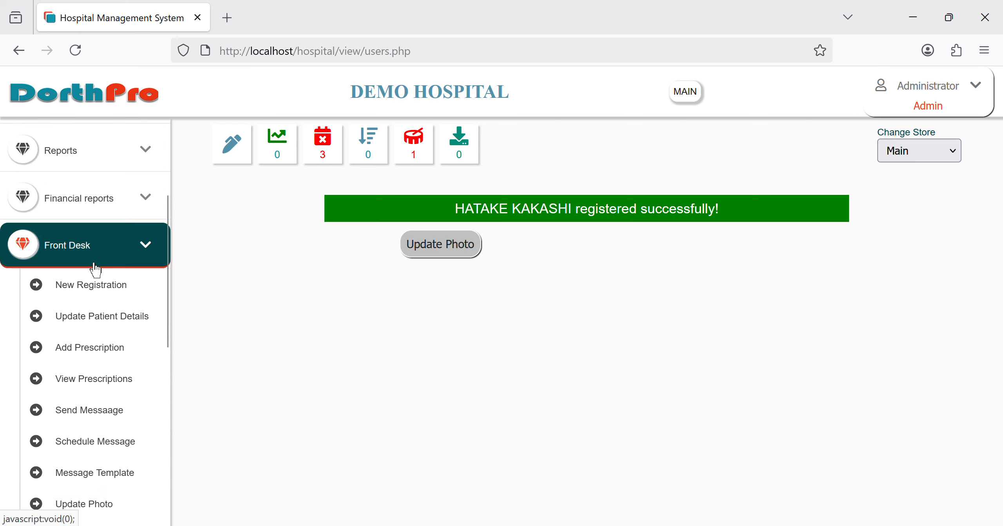
pyautogui.click(94, 265)
pyautogui.click(93, 269)
pyautogui.click(92, 268)
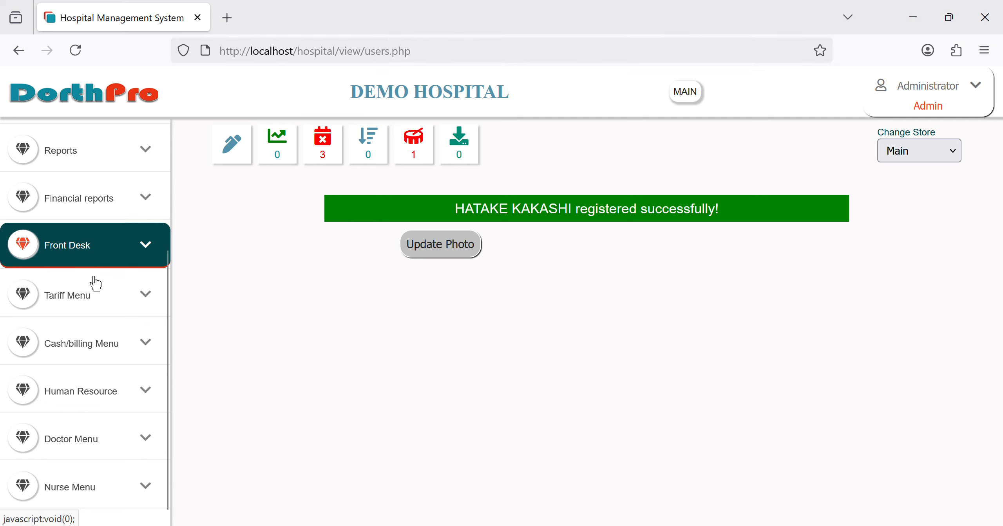
pyautogui.click(84, 345)
pyautogui.scroll(-3, 49, 343)
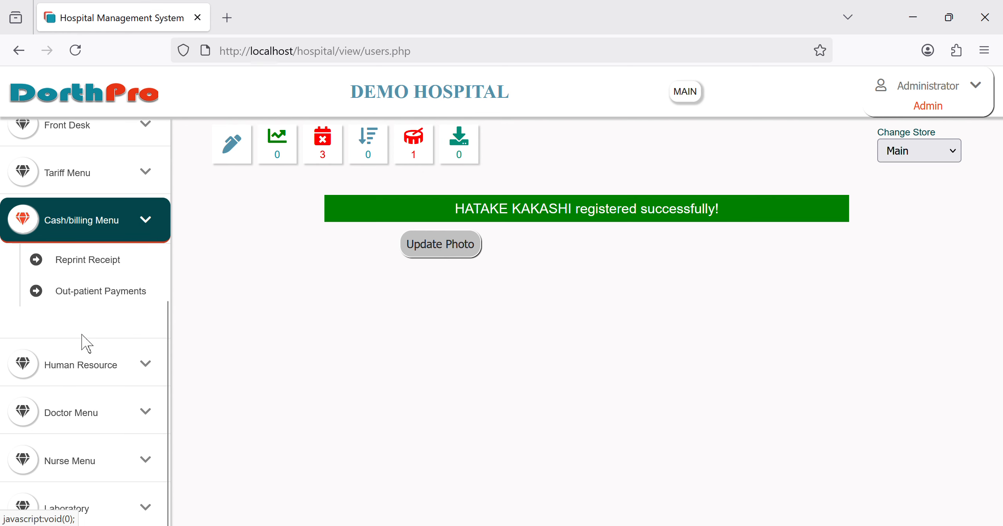
pyautogui.click(112, 311)
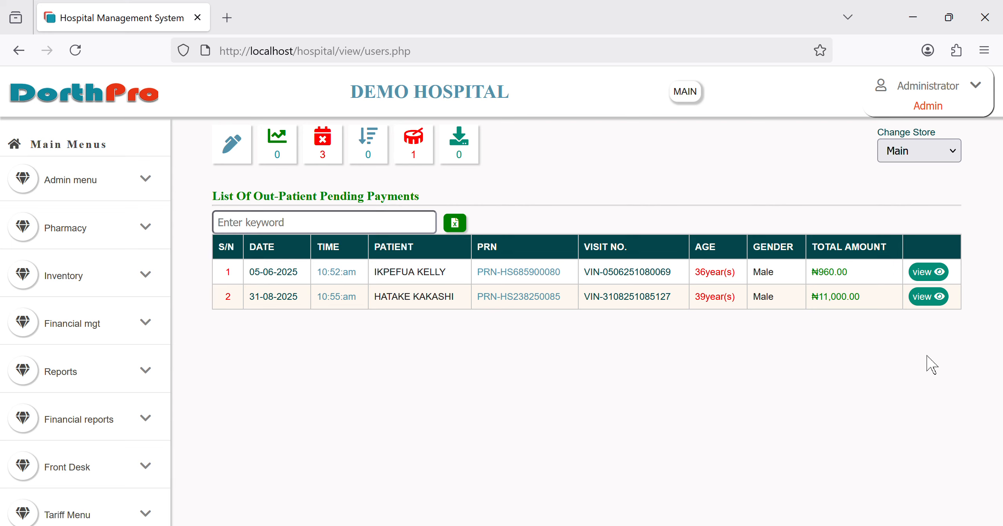
pyautogui.scroll(-10, 118, 377)
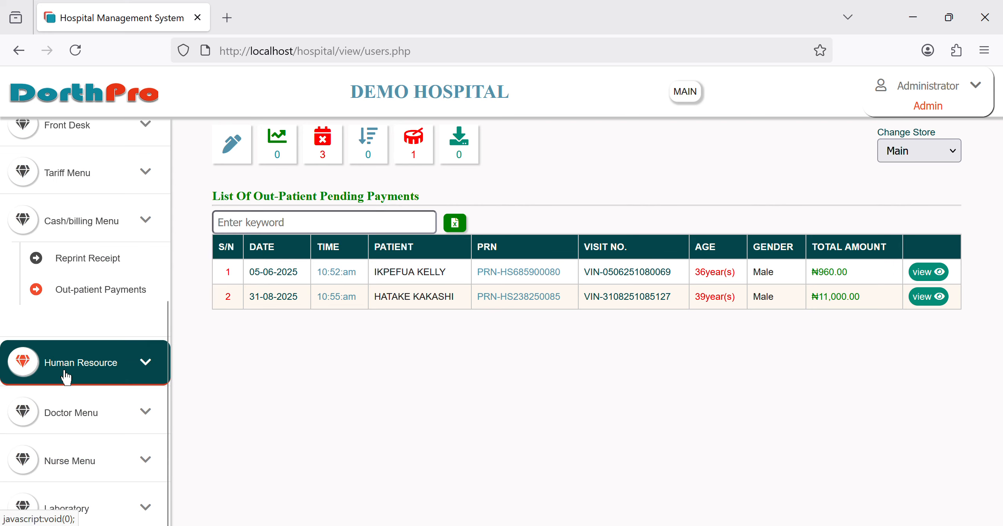
pyautogui.scroll(1, 96, 352)
pyautogui.click(71, 397)
pyautogui.click(113, 226)
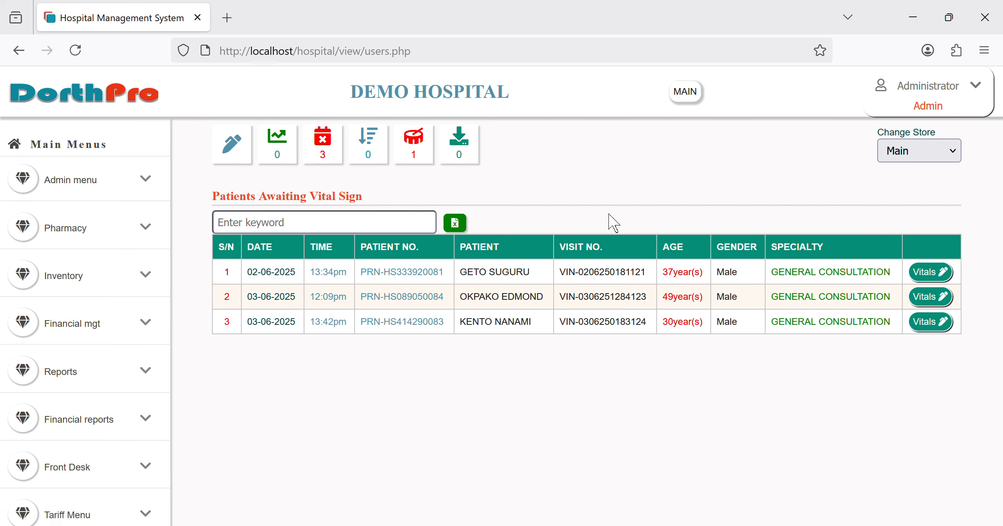
pyautogui.scroll(-10, 23, 468)
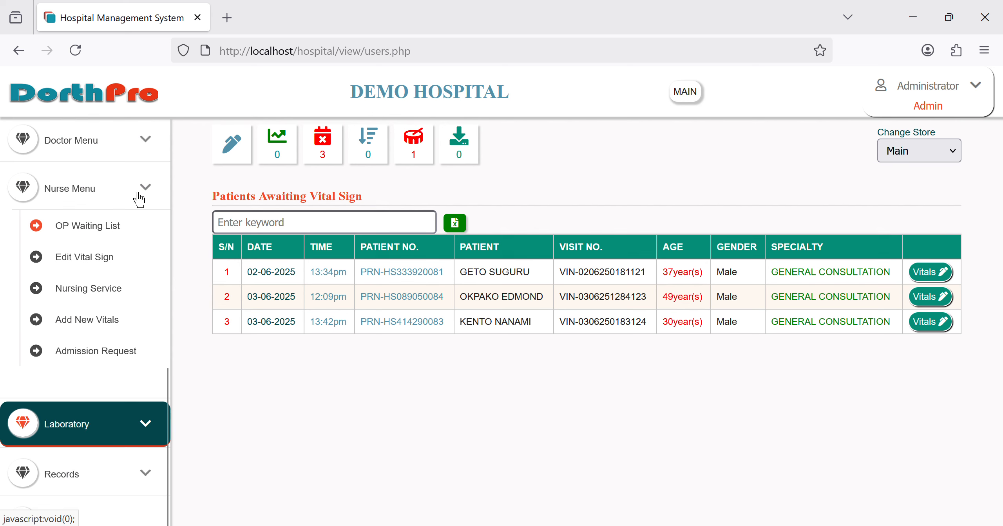
pyautogui.click(100, 150)
pyautogui.click(101, 191)
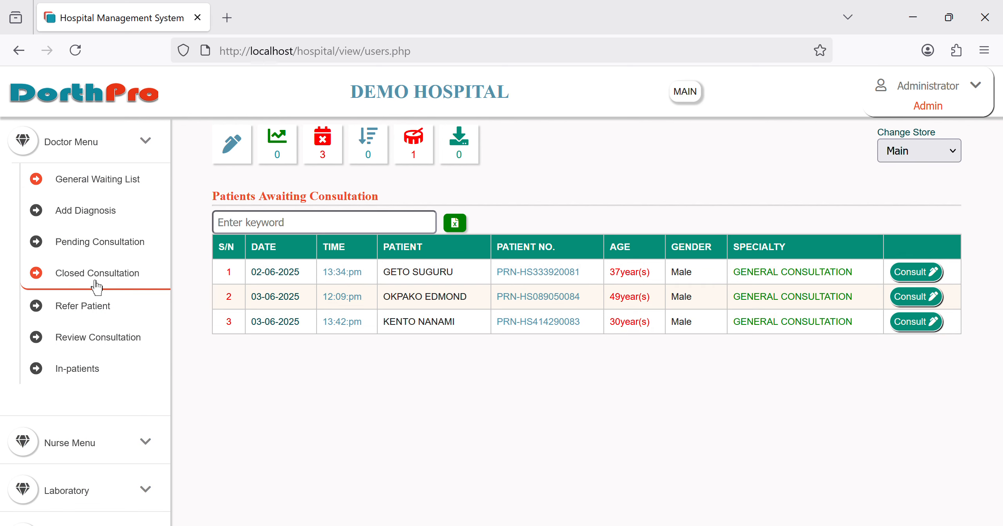
pyautogui.scroll(6, 57, 294)
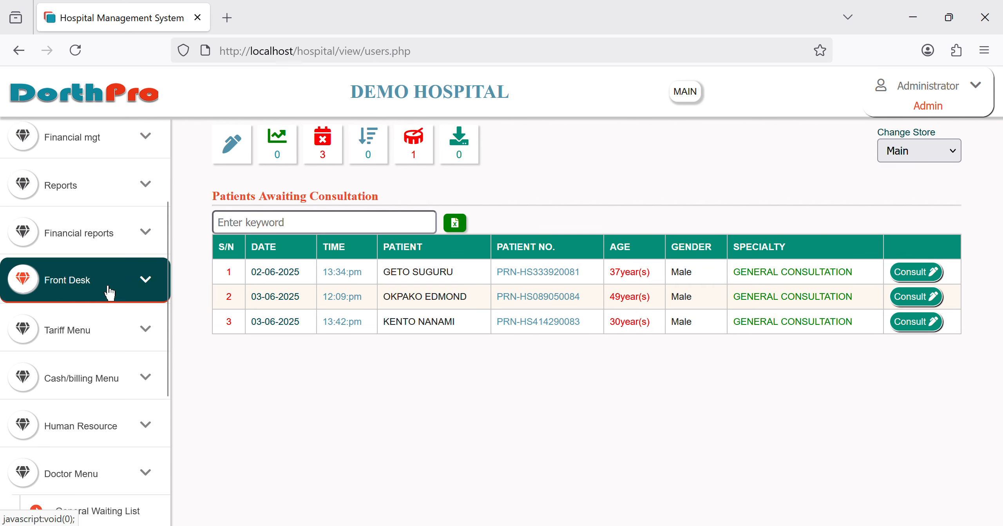
pyautogui.click(93, 388)
pyautogui.scroll(-5, 93, 387)
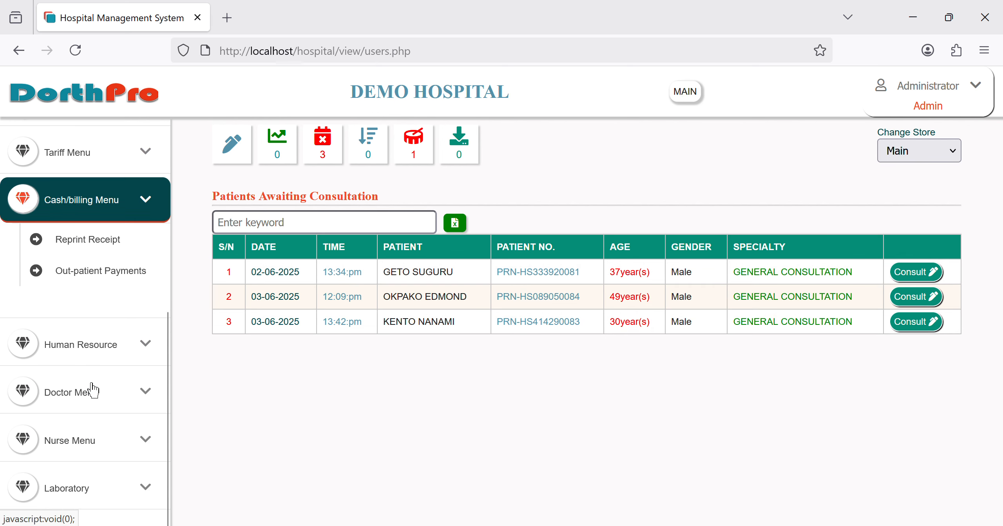
pyautogui.click(107, 280)
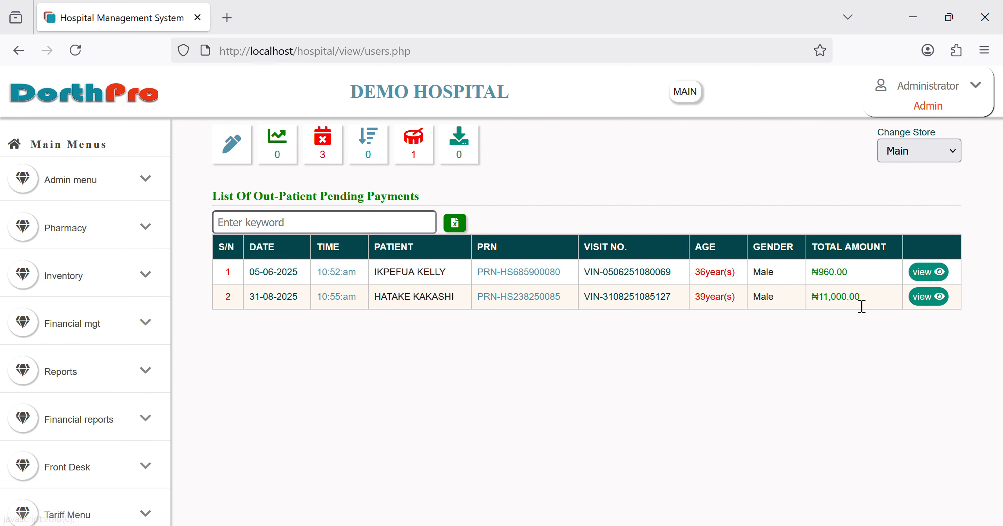
# Step: Bring up row 2's ₦11,000.00 payment form and set the payment mode to Cash
pyautogui.click(938, 300)
pyautogui.scroll(-2, 552, 423)
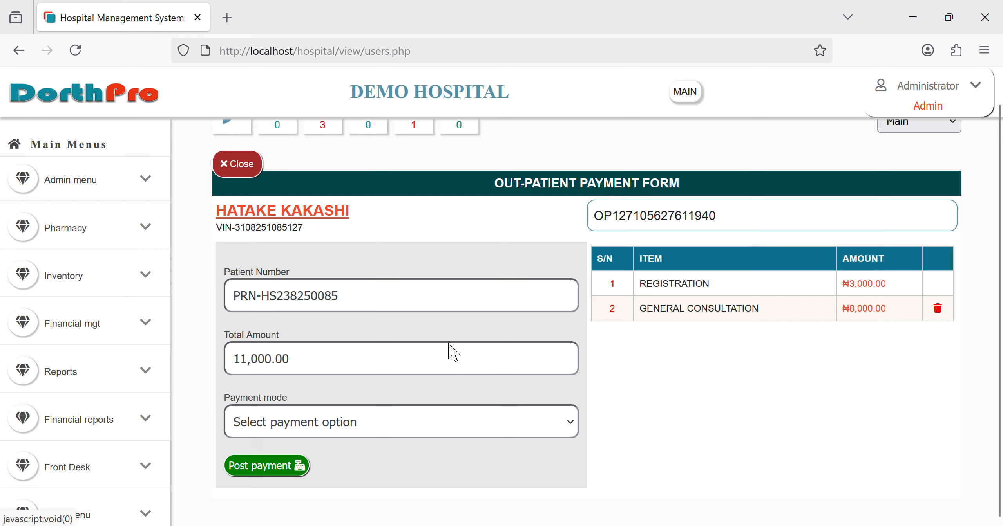
pyautogui.scroll(1, 282, 431)
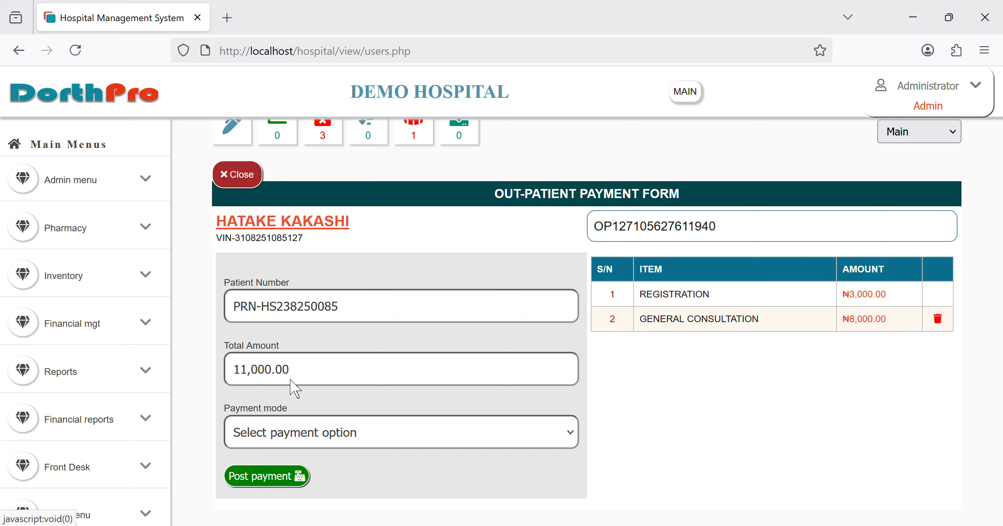
pyautogui.click(275, 404)
pyautogui.scroll(-2, 393, 446)
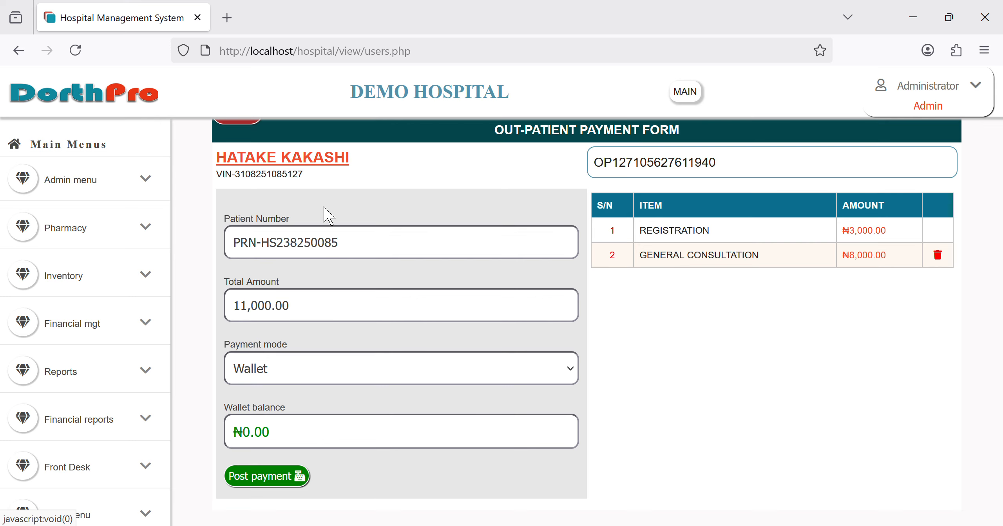
pyautogui.click(297, 197)
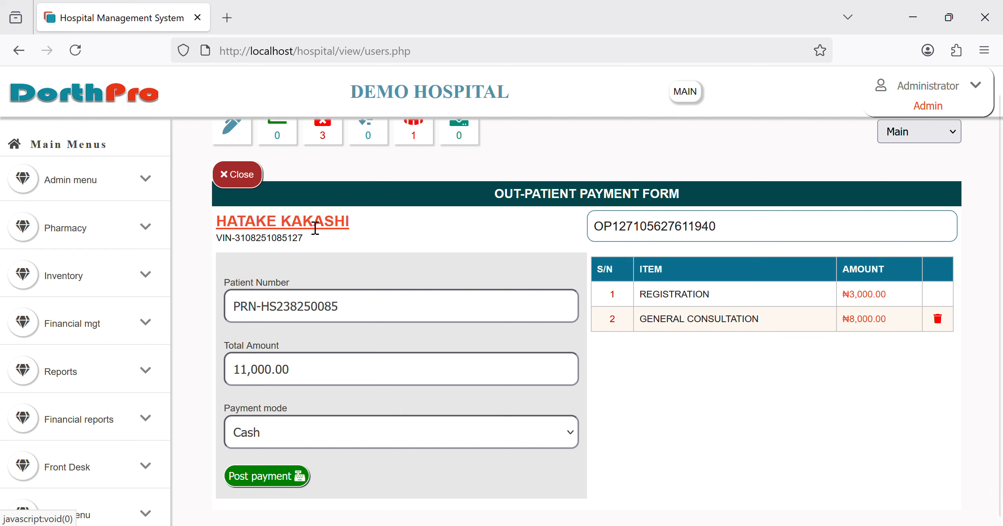
# Step: Post and confirm the cash payment, then dismiss the receipt print dialog
pyautogui.click(297, 489)
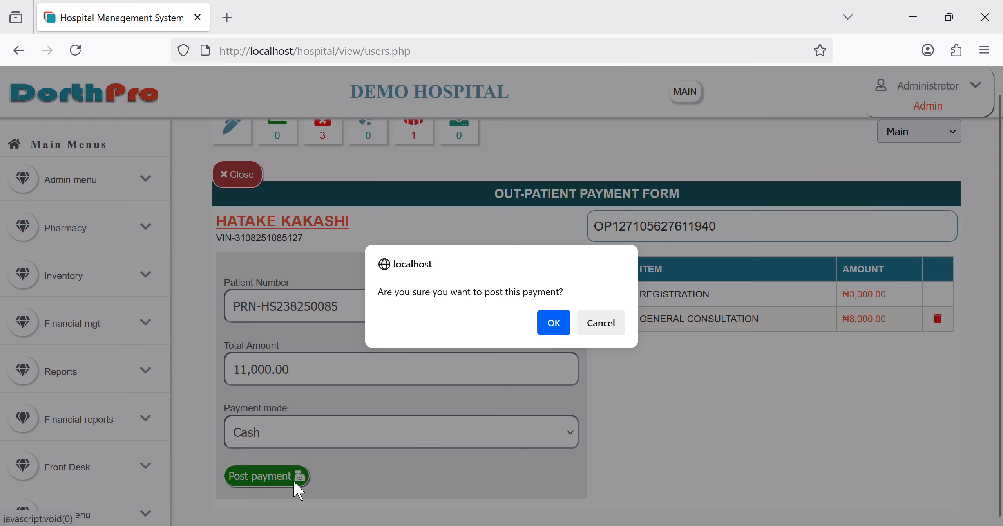
pyautogui.click(561, 330)
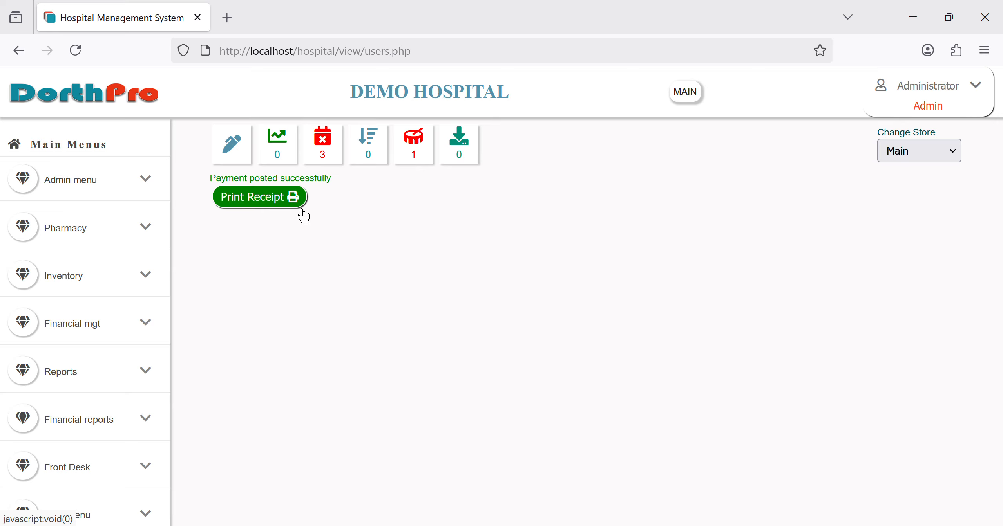
pyautogui.click(301, 204)
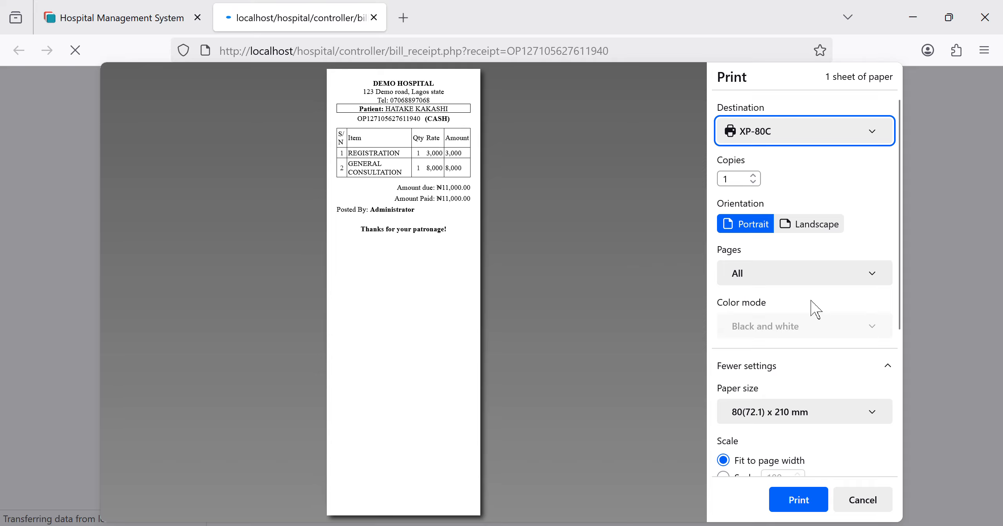
pyautogui.click(877, 508)
# Step: Find the new patient in the Nurse Menu's OP Waiting List by keyword search
pyautogui.scroll(-8, 135, 350)
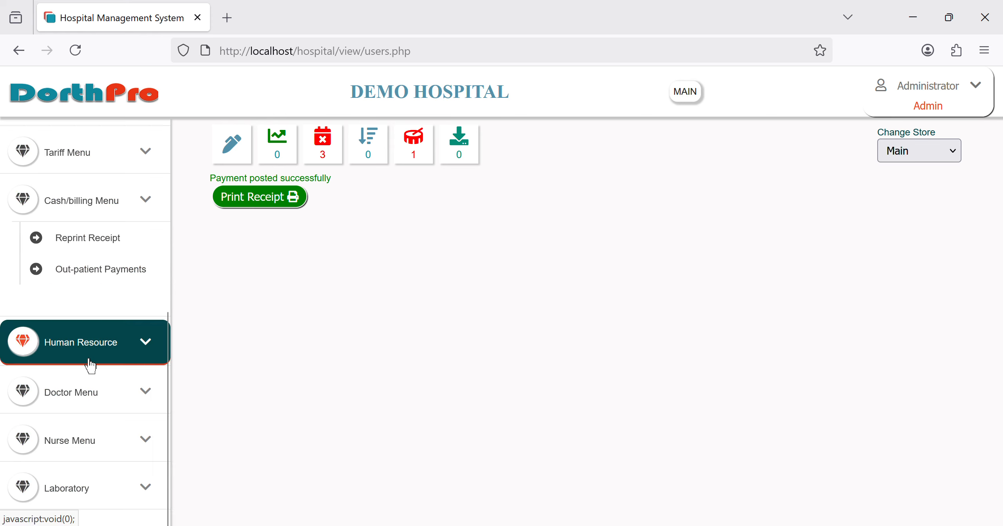
pyautogui.scroll(-3, 89, 365)
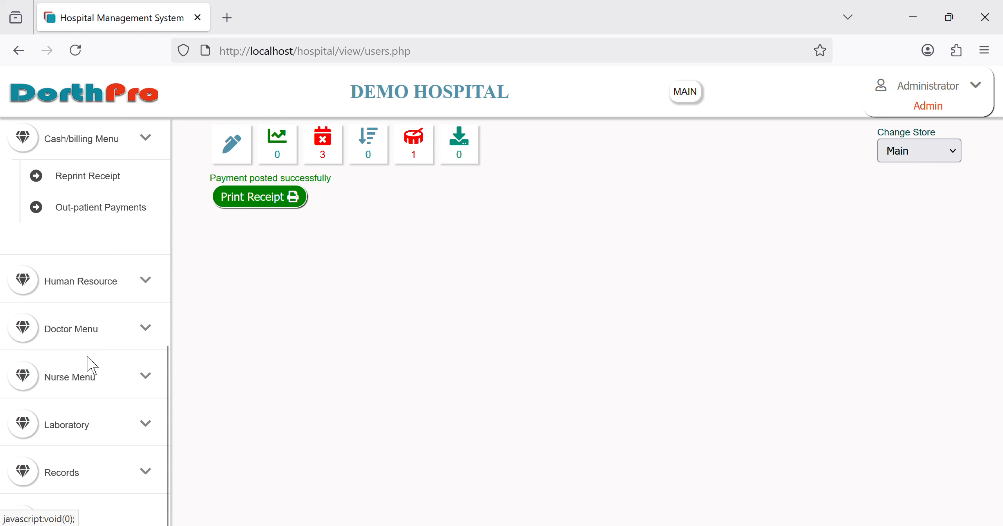
pyautogui.click(82, 377)
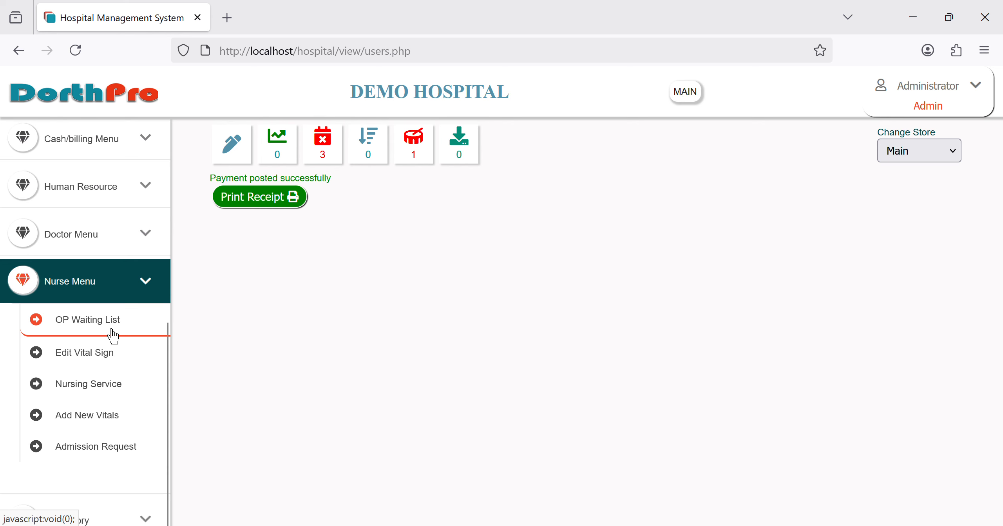
pyautogui.click(113, 333)
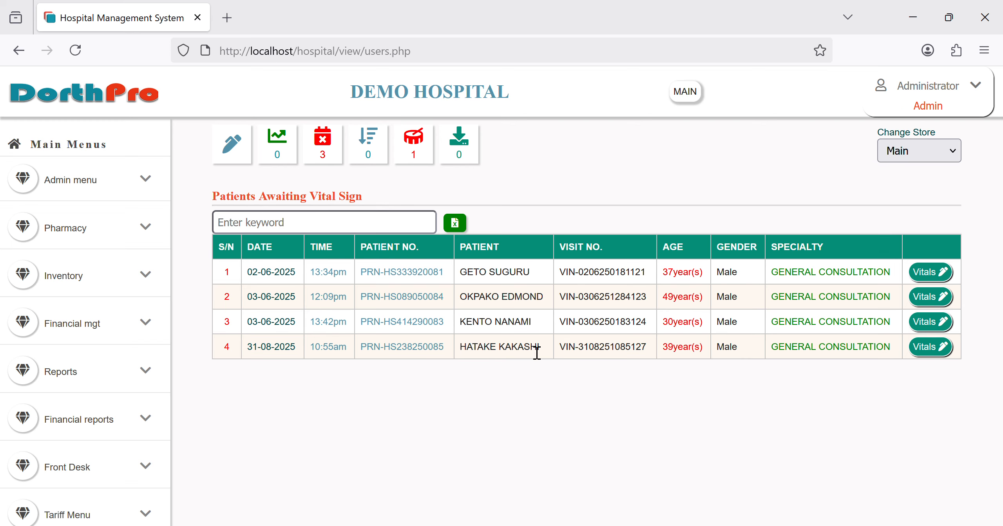
pyautogui.click(329, 230)
pyautogui.write('hara')
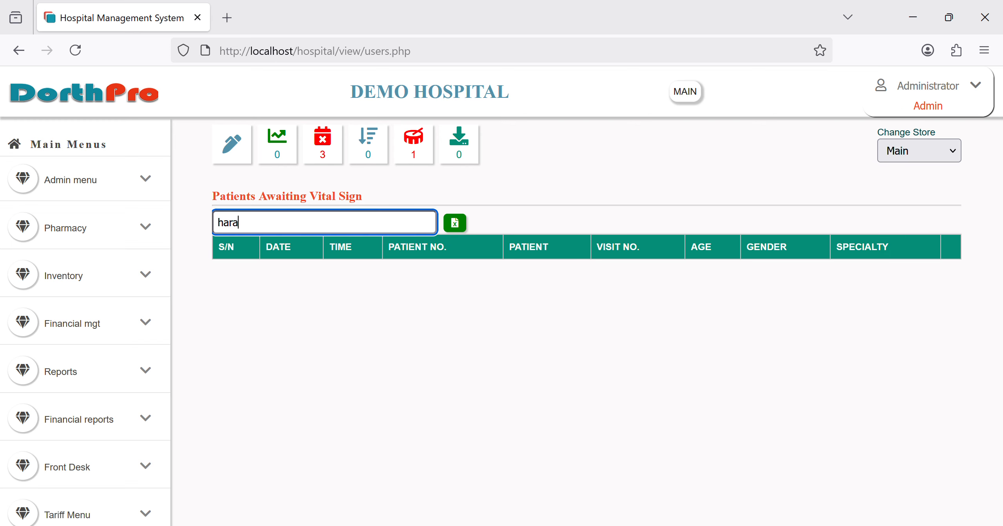
pyautogui.press('BackSpace')
pyautogui.press('BackSpace')
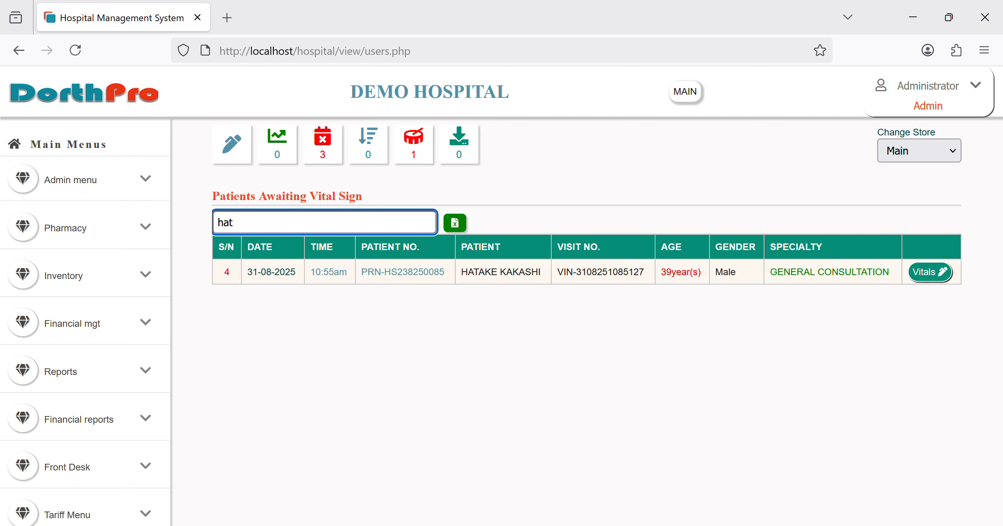
# Step: Bring up the patient's Vitals page and scroll to the Take Vital Sign form
pyautogui.click(940, 272)
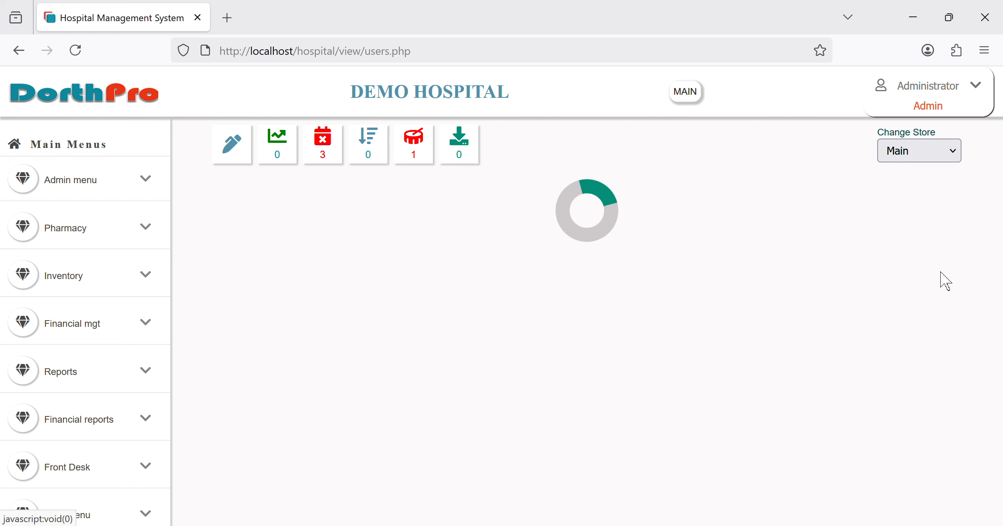
pyautogui.scroll(-5, 537, 333)
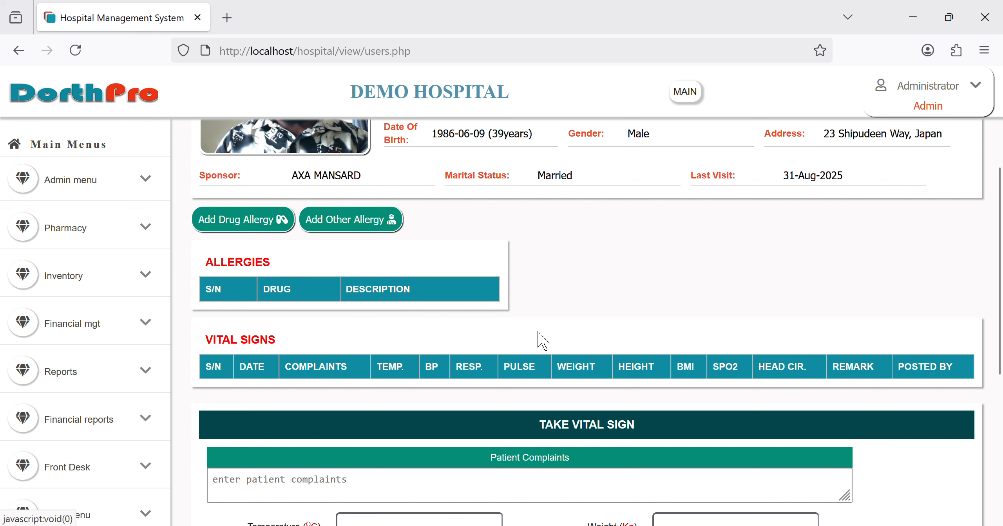
pyautogui.scroll(4, 537, 332)
pyautogui.scroll(-3, 537, 332)
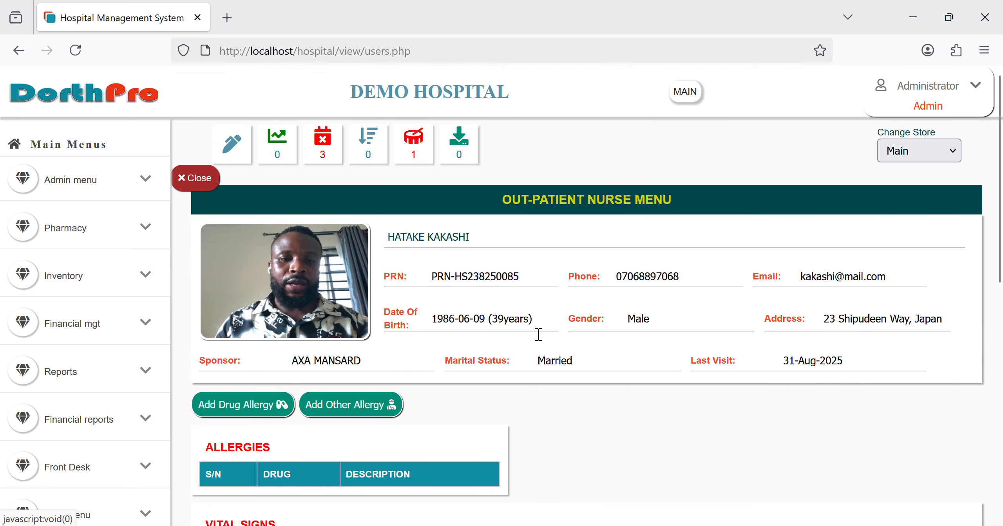
pyautogui.scroll(-2, 535, 333)
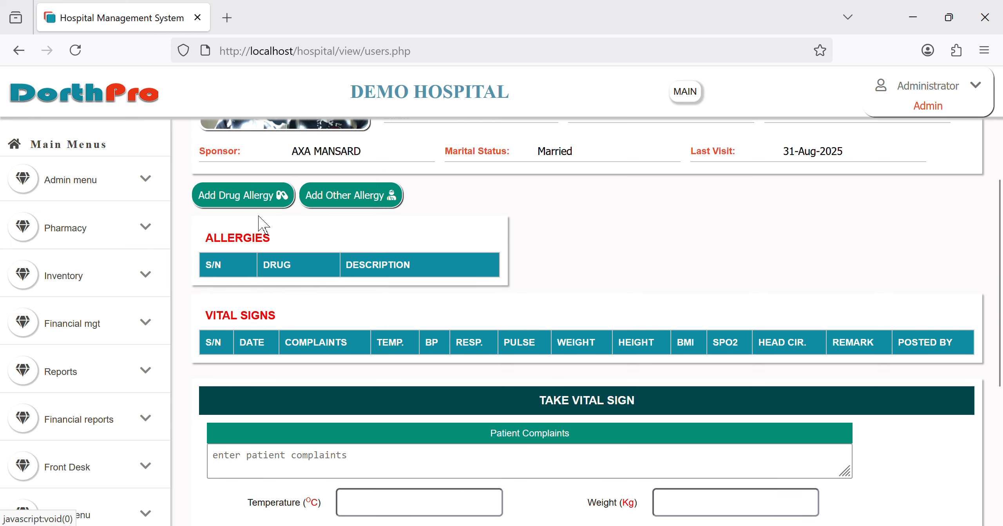
pyautogui.scroll(-4, 329, 295)
pyautogui.scroll(-1, 329, 295)
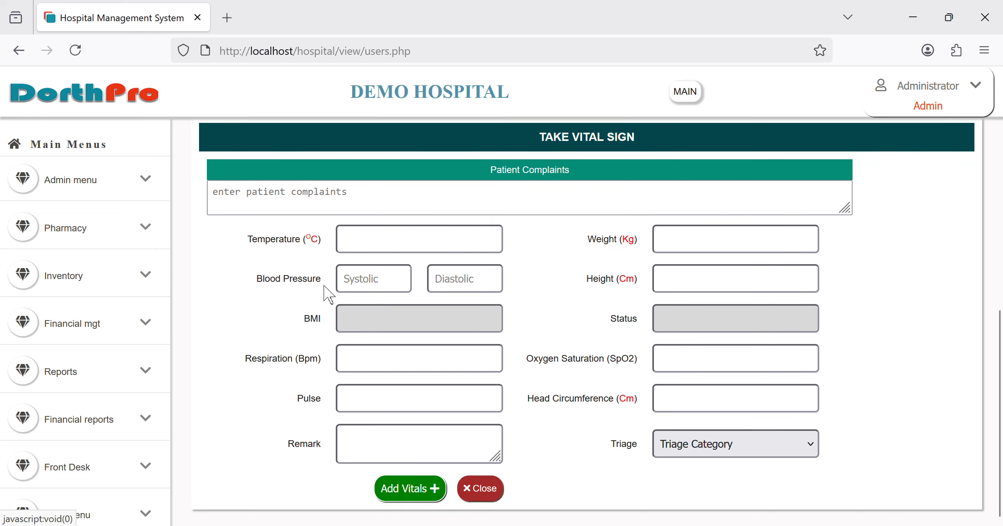
# Step: Enter temperature 32, weight 89, blood pressure 130/95 and height 175
pyautogui.click(404, 248)
pyautogui.write('32')
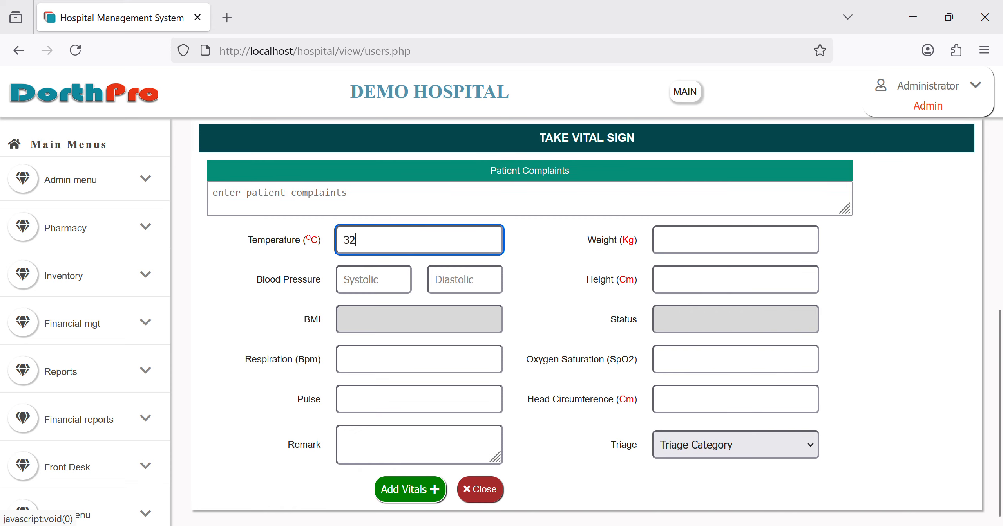
pyautogui.press('Tab')
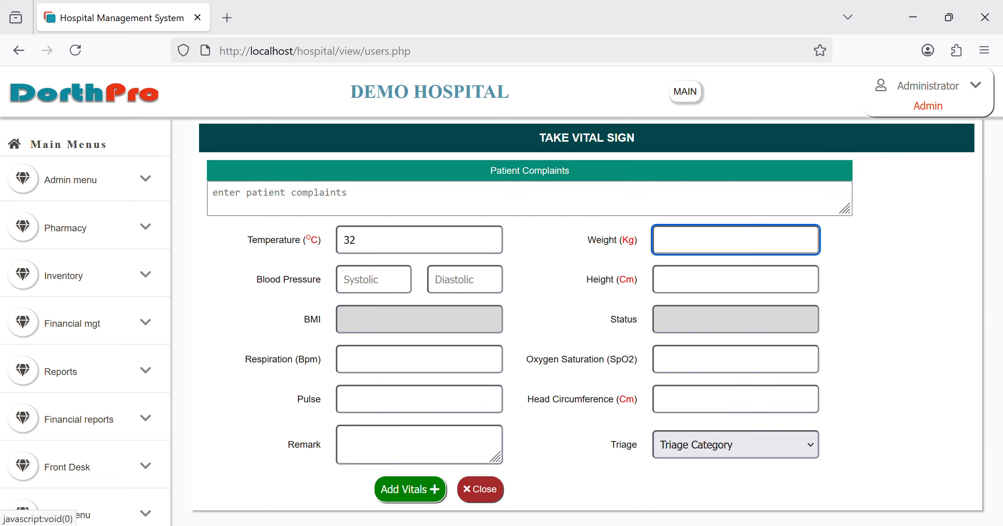
pyautogui.write('8')
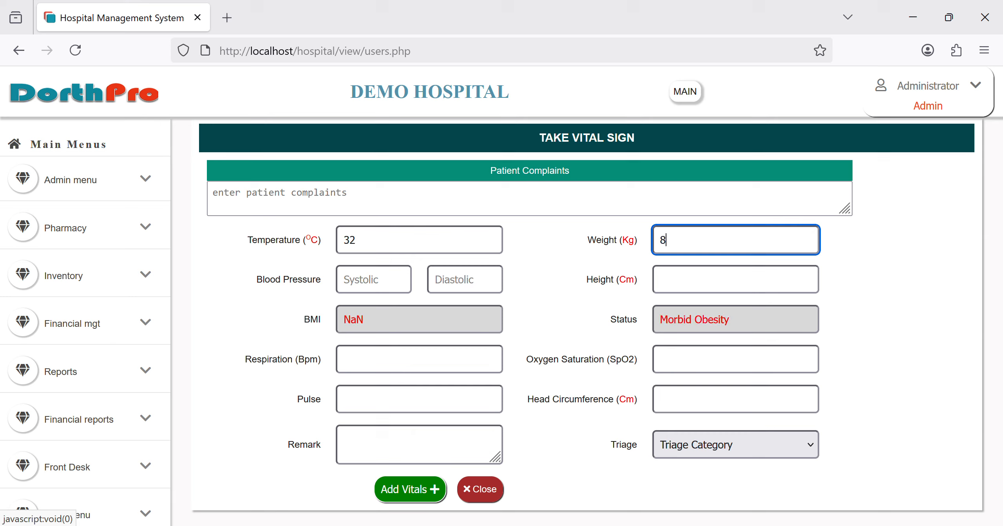
pyautogui.write('9')
pyautogui.press('Tab')
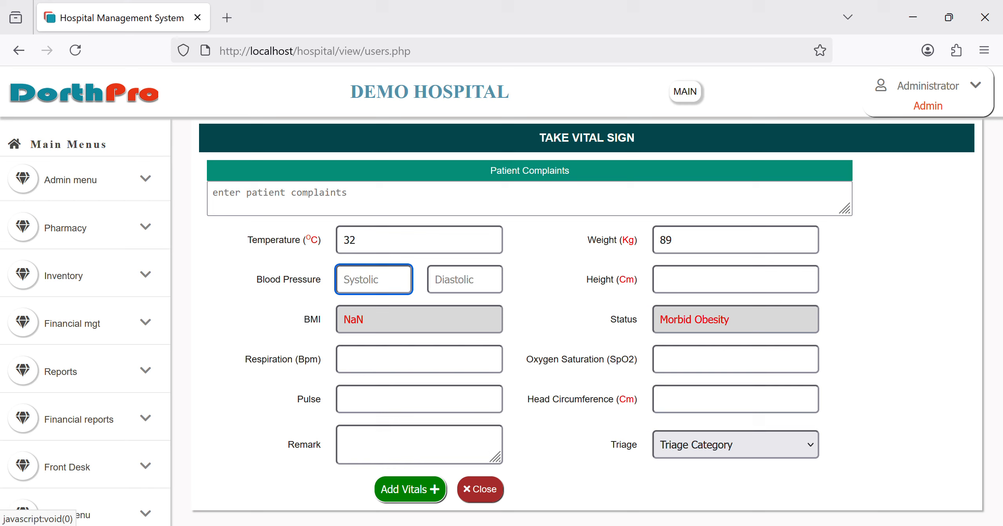
pyautogui.write('130')
pyautogui.press('Tab')
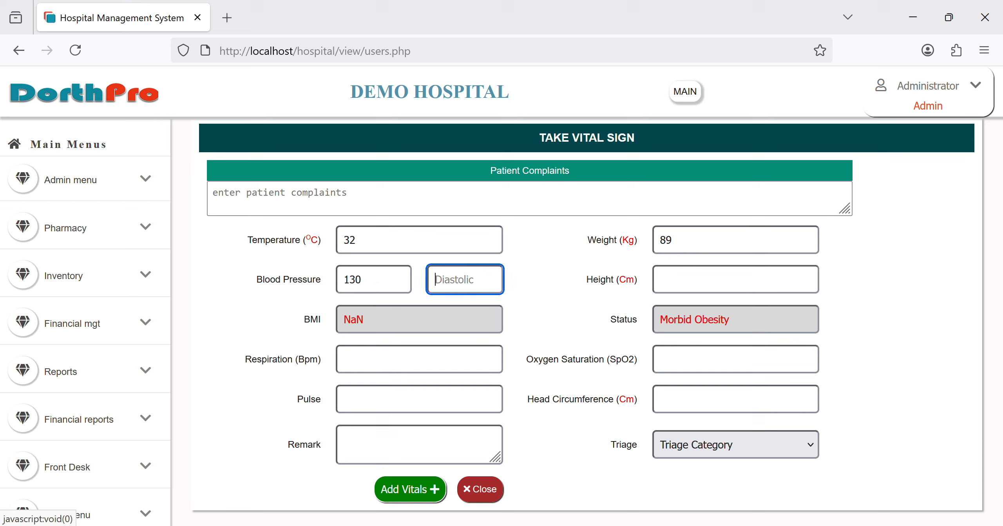
pyautogui.write('95')
pyautogui.press('Tab')
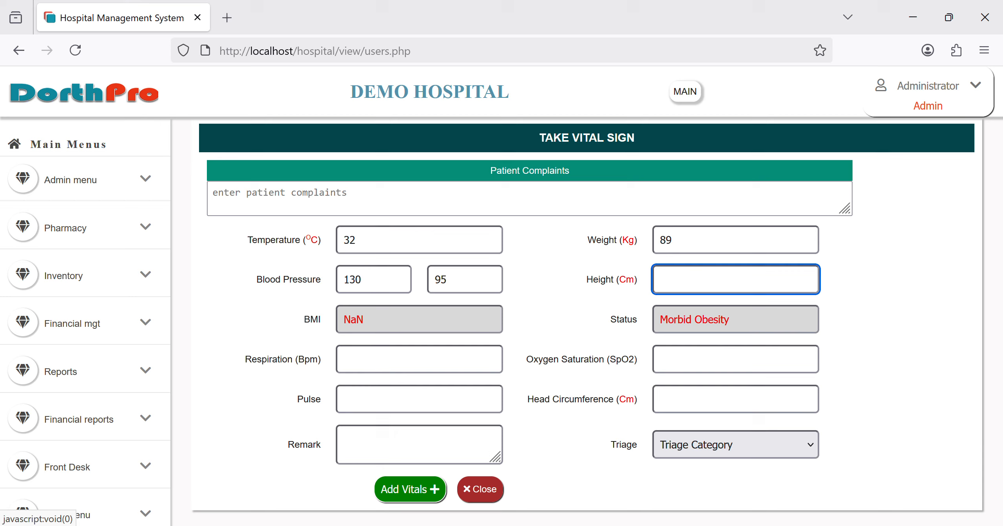
pyautogui.write('175')
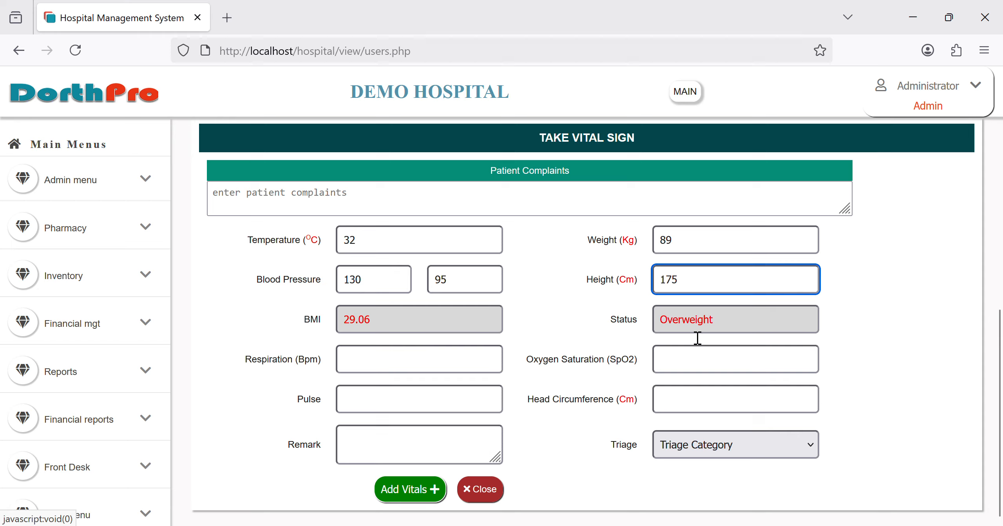
# Step: Enter respiration 95, oxygen saturation 100, pulse 79, triage Yellow, and add the vitals
pyautogui.click(430, 362)
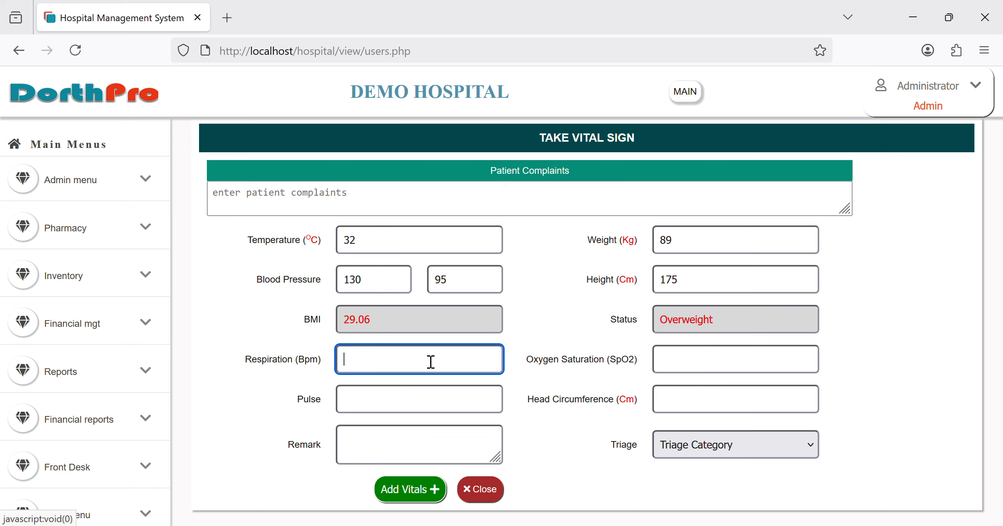
pyautogui.write('95')
pyautogui.press('Tab')
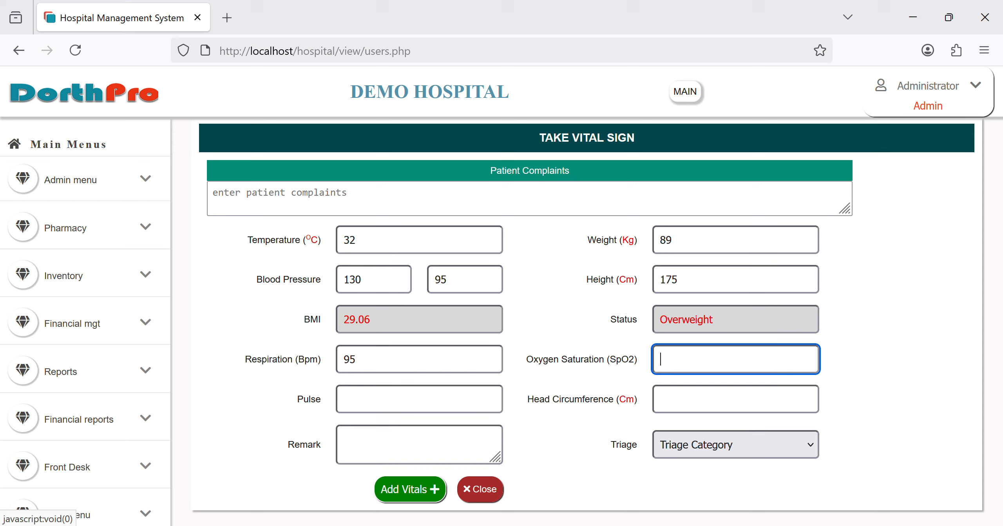
pyautogui.write('100')
pyautogui.press('Tab')
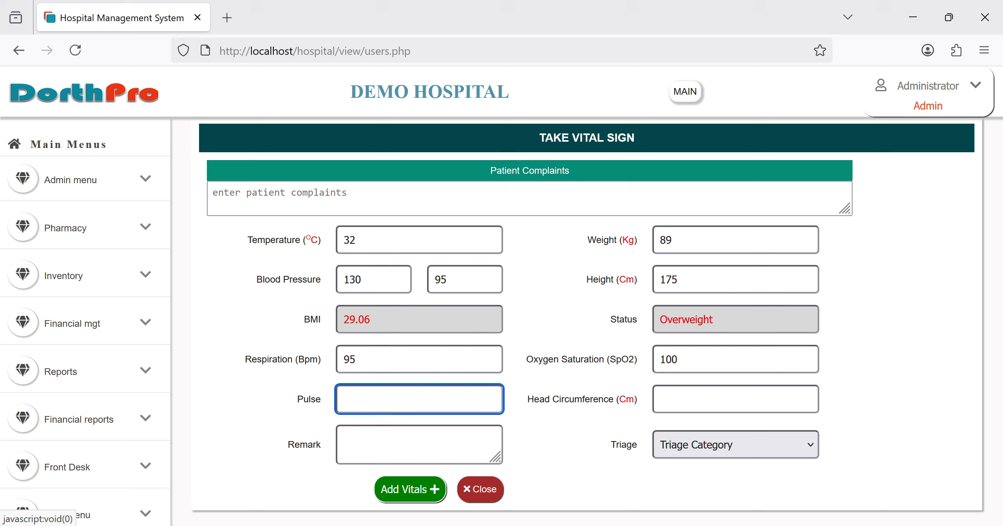
pyautogui.write('79')
pyautogui.press('Tab')
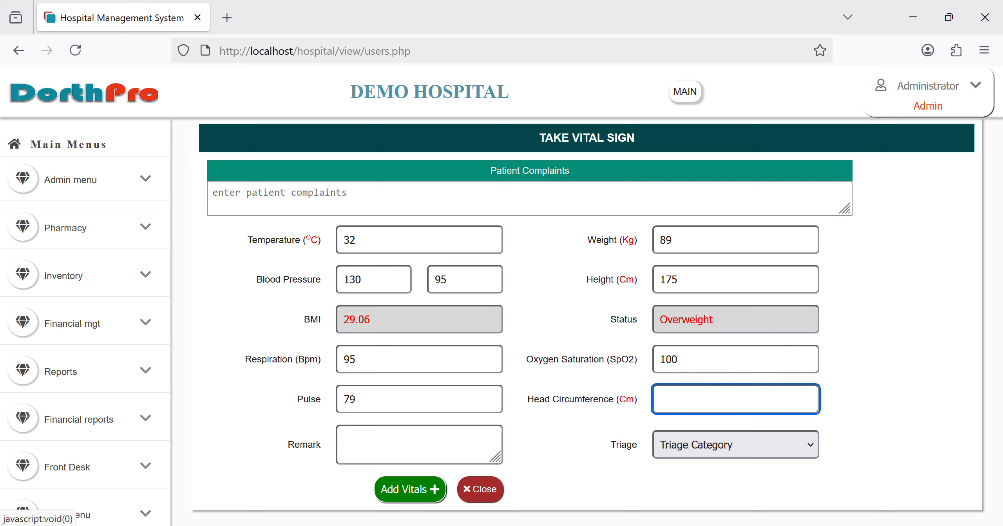
pyautogui.press('Tab')
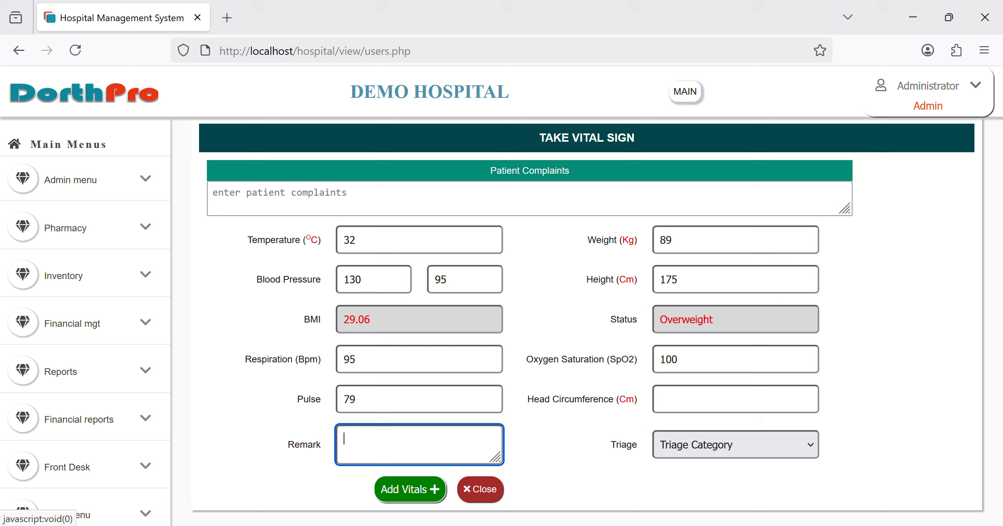
pyautogui.press('Tab')
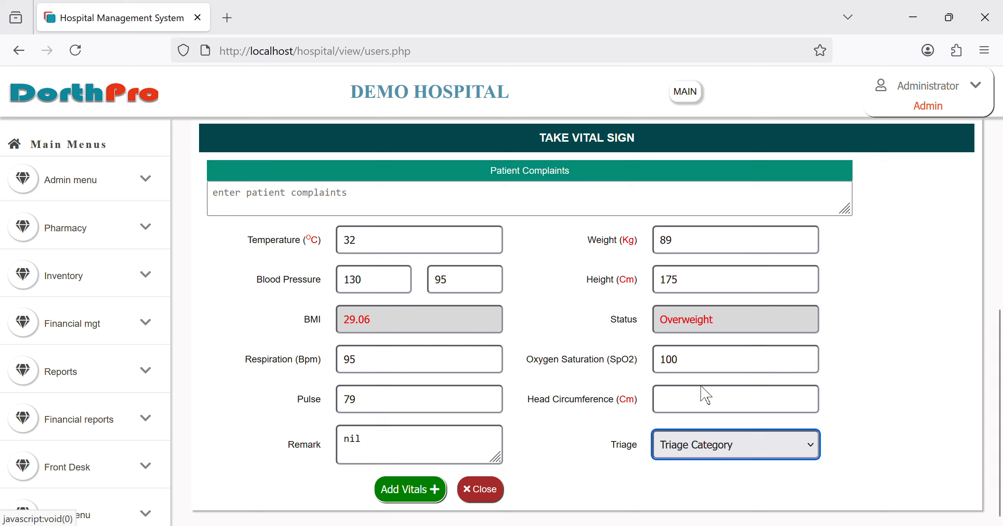
pyautogui.press('y')
pyautogui.click(402, 500)
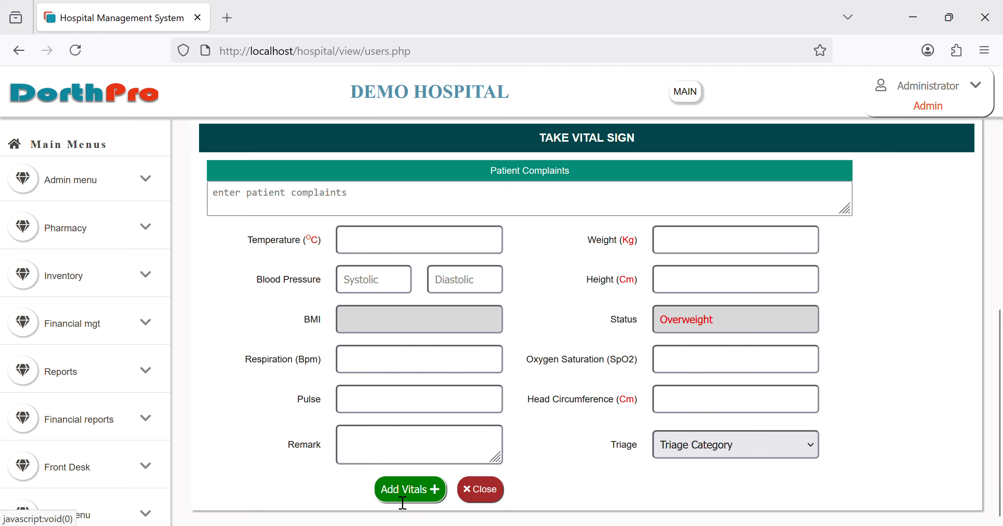
# Step: Review the saved vital signs, then close the Take Vital Sign form
pyautogui.scroll(3, 542, 302)
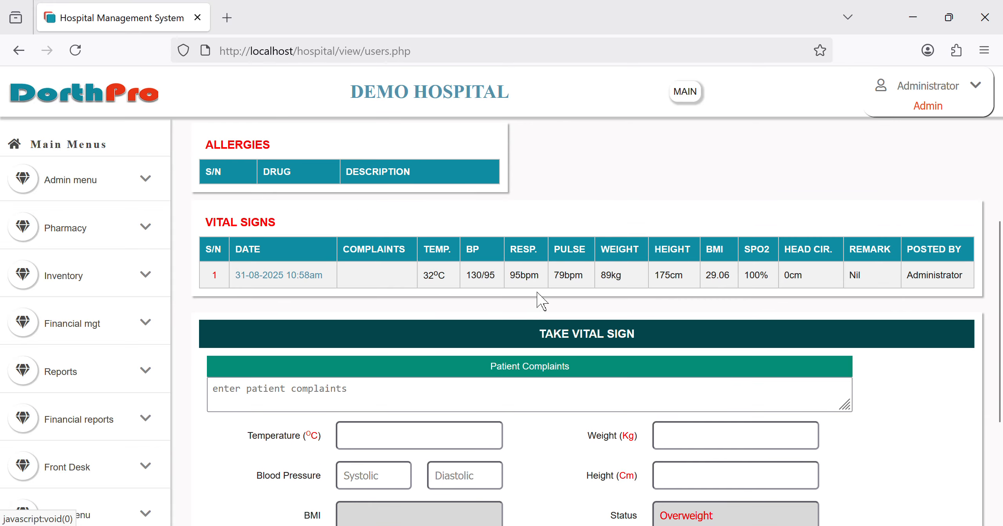
pyautogui.scroll(-3, 542, 301)
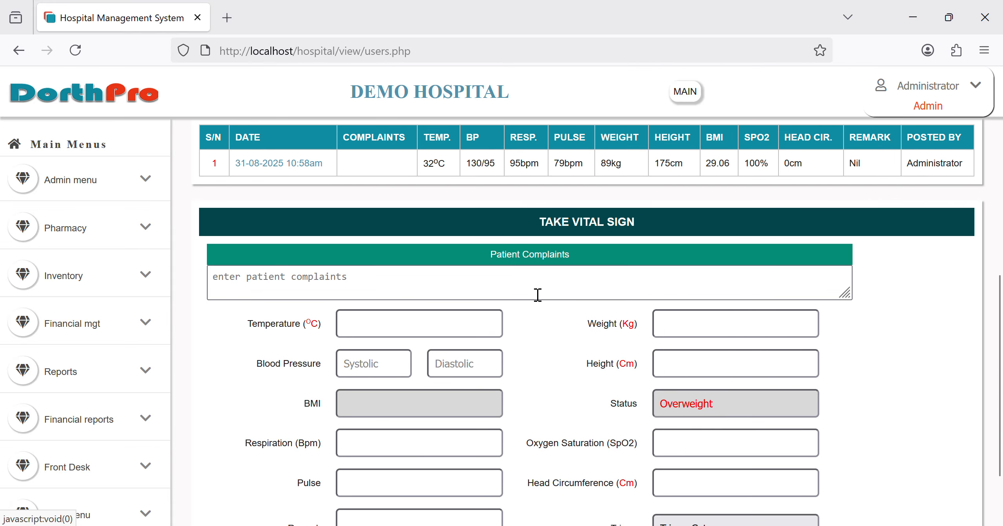
pyautogui.scroll(2, 537, 295)
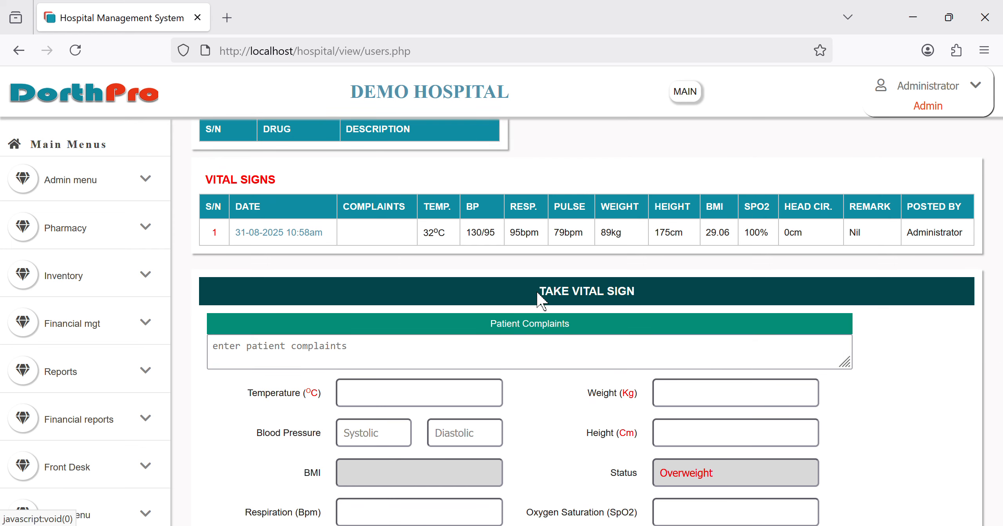
pyautogui.click(535, 351)
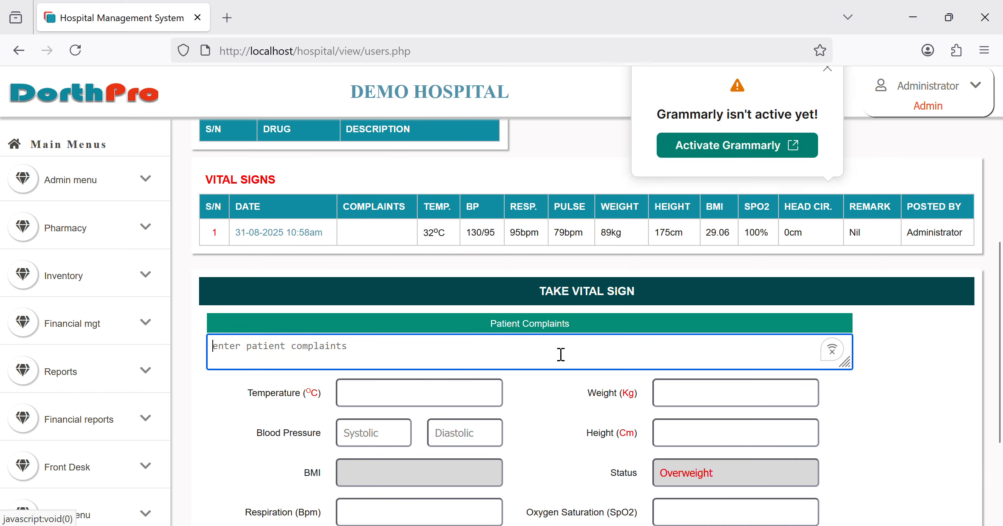
pyautogui.scroll(-4, 648, 393)
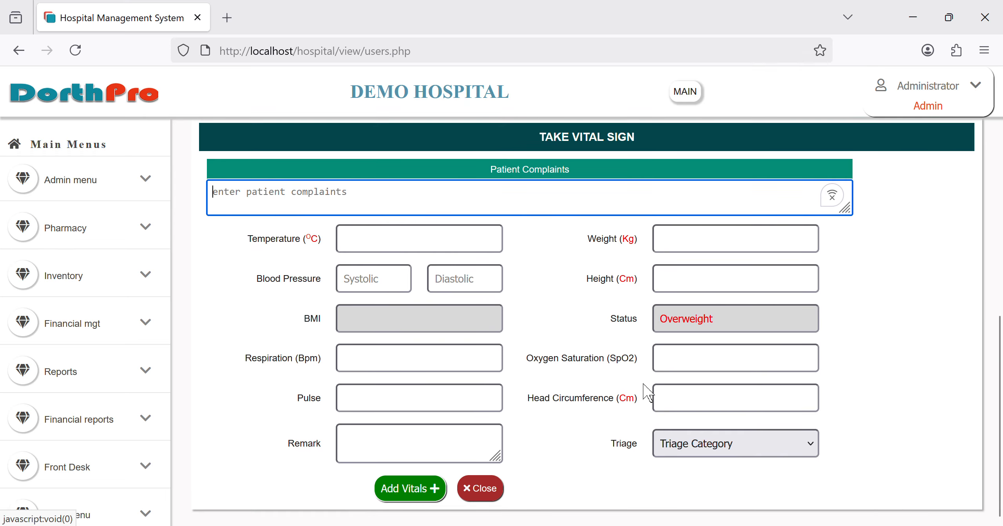
pyautogui.scroll(4, 648, 393)
pyautogui.scroll(-4, 648, 393)
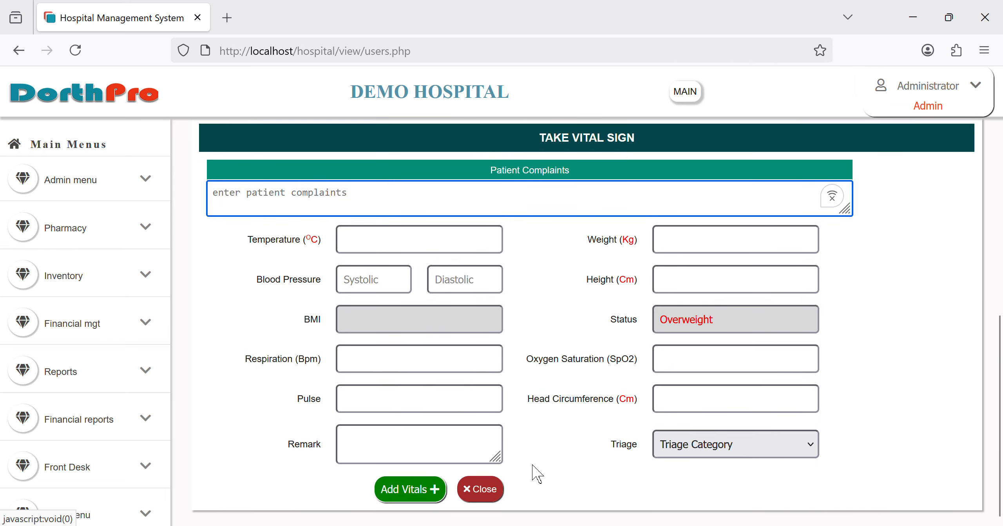
pyautogui.click(499, 497)
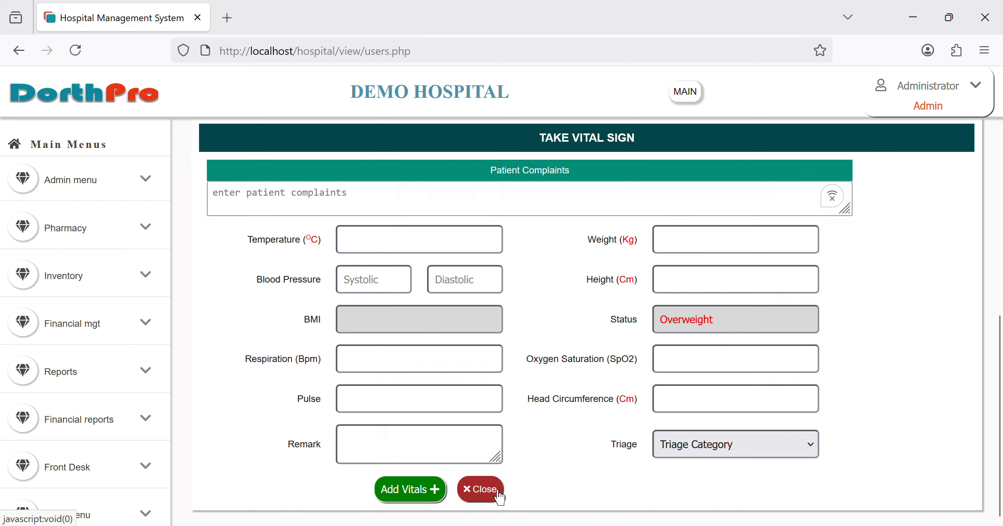
pyautogui.scroll(-10, 161, 434)
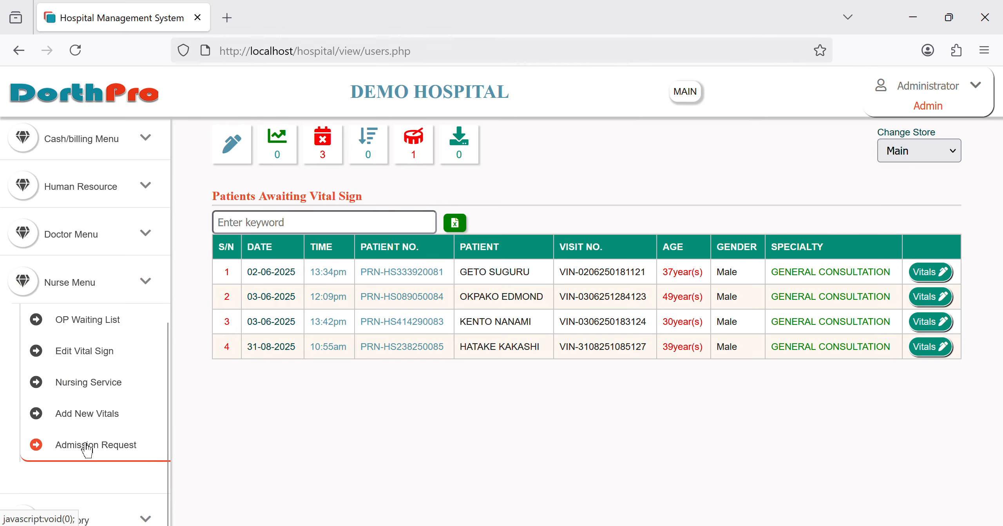
# Step: Browse the Edit Vital Sign and Add New Vitals lists, then show the Doctor Menu's General Waiting List
pyautogui.click(116, 364)
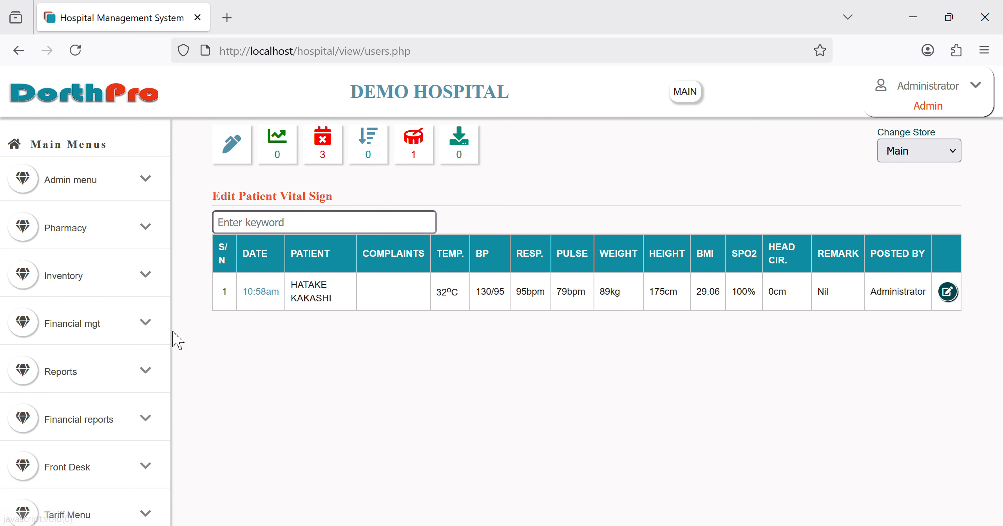
pyautogui.scroll(-10, 62, 384)
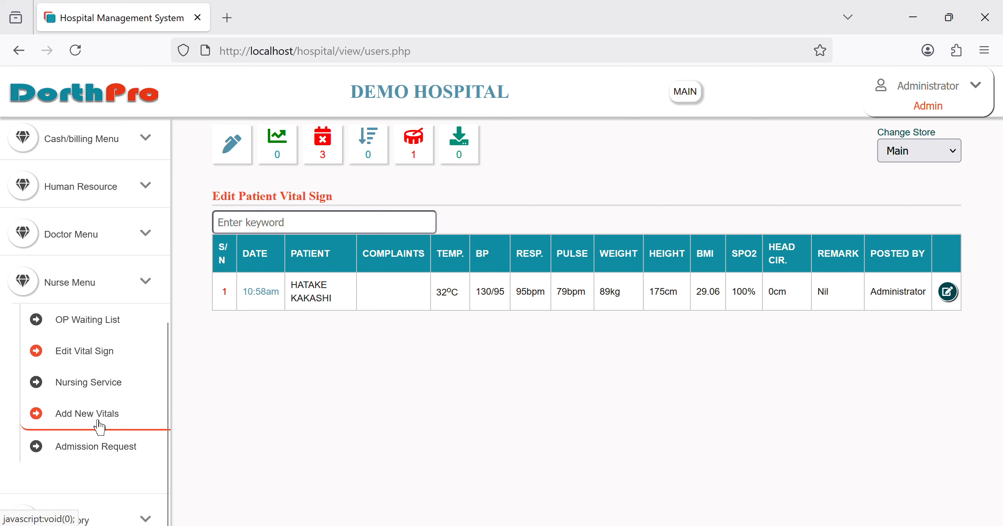
pyautogui.click(113, 416)
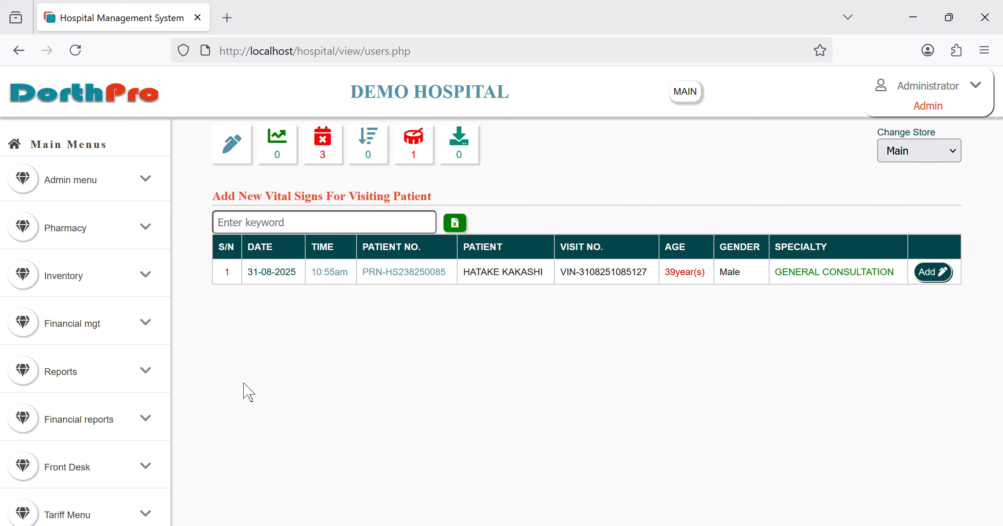
pyautogui.scroll(-10, 133, 447)
pyautogui.scroll(-3, 118, 458)
pyautogui.scroll(2, 168, 331)
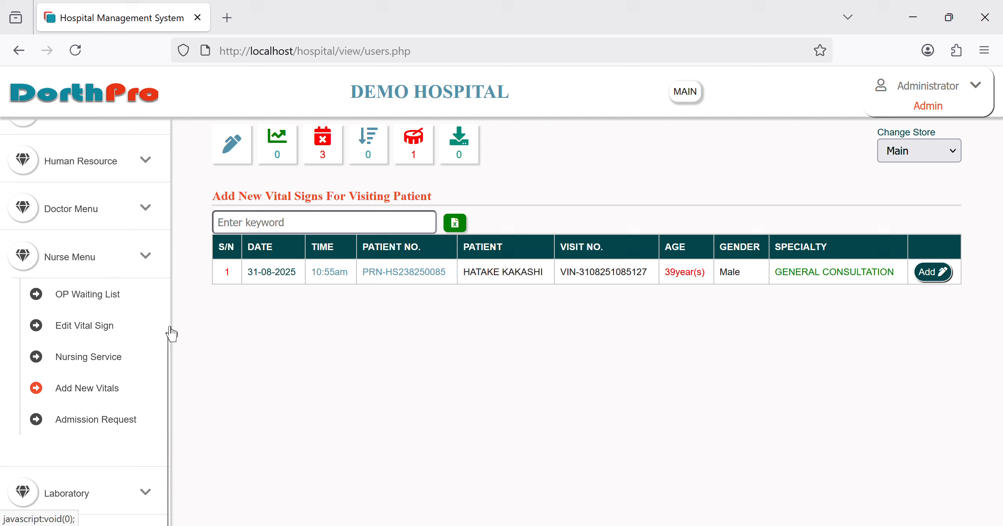
pyautogui.click(93, 226)
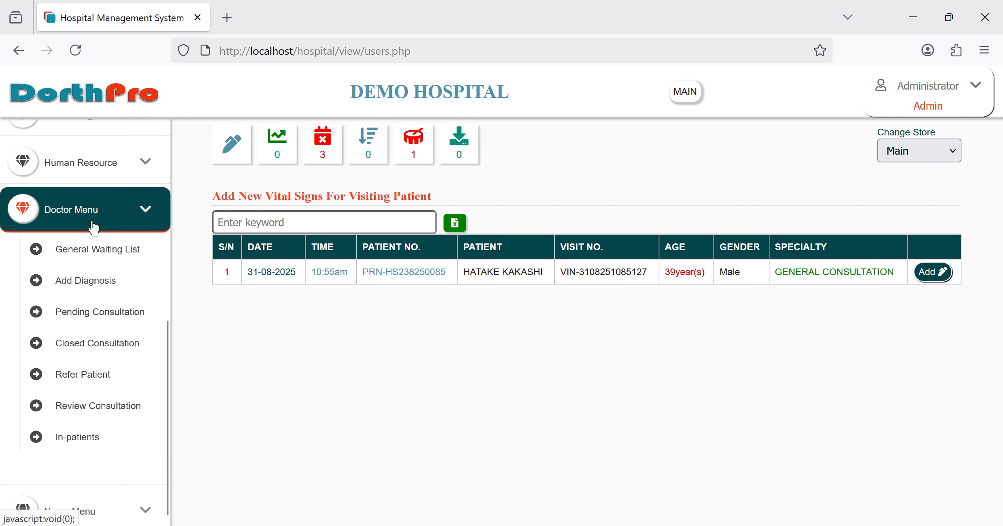
pyautogui.click(106, 264)
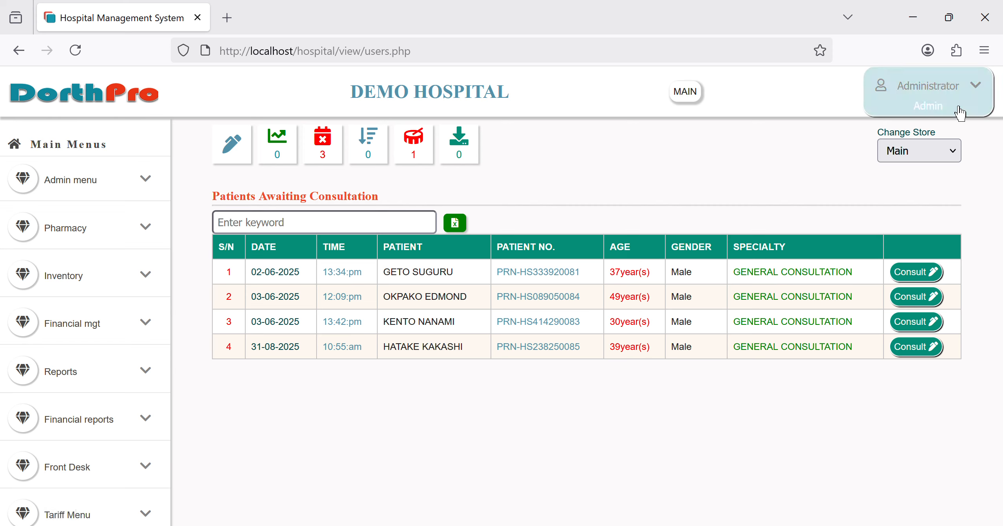
# Step: Log out of the administrator account and sign in with a saved doctor login
pyautogui.click(944, 113)
pyautogui.click(876, 182)
pyautogui.click(478, 226)
pyautogui.write('o')
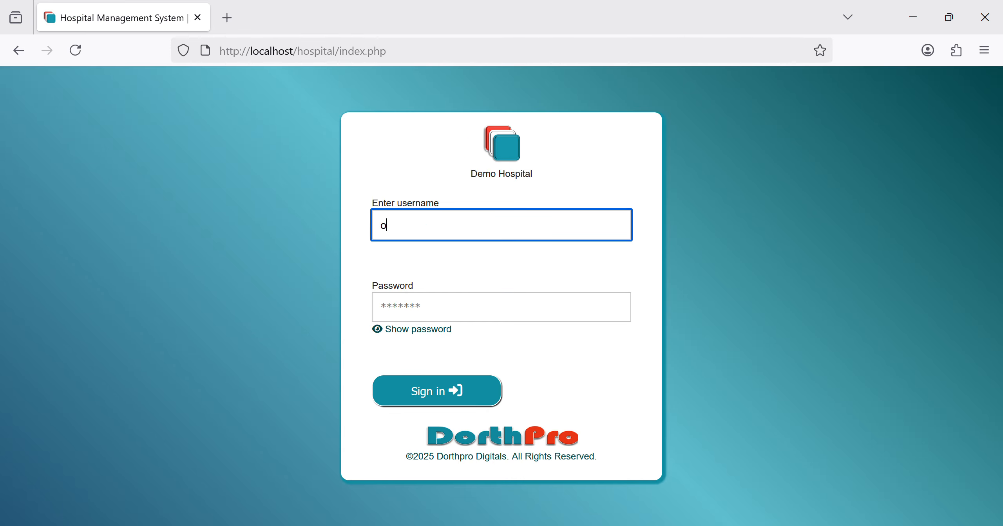
pyautogui.write('nost')
pyautogui.click(405, 263)
pyautogui.press('Return')
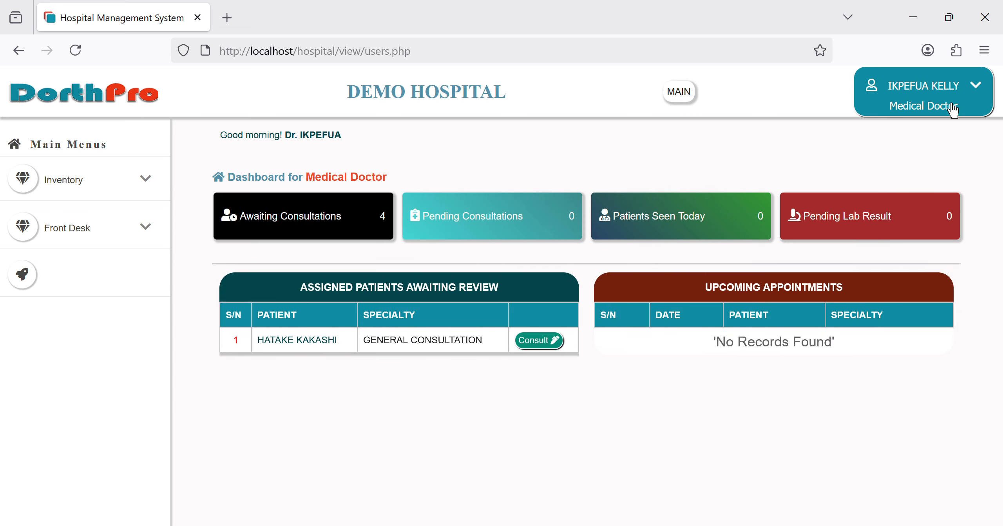
# Step: Log out of the doctor account and sign in with the nursing officer's username
pyautogui.click(933, 111)
pyautogui.click(901, 172)
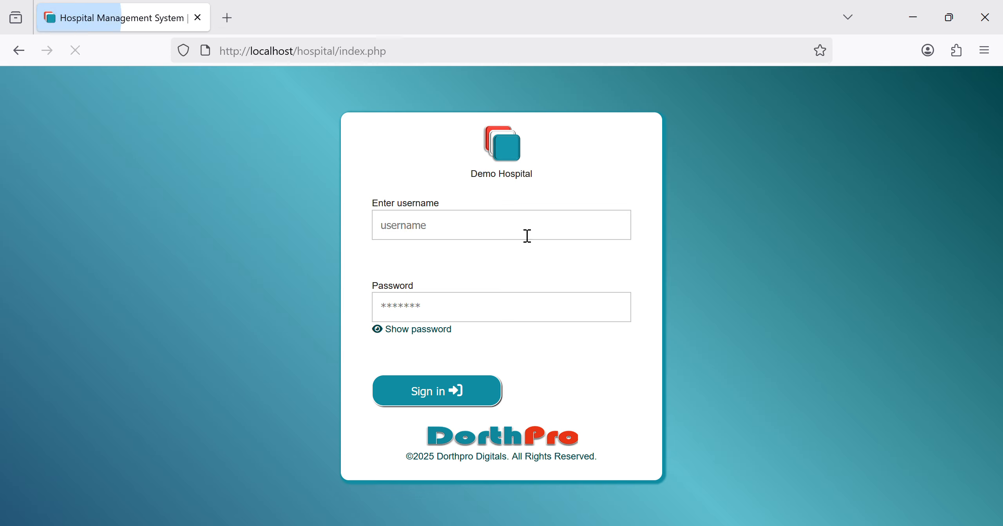
pyautogui.click(487, 246)
pyautogui.write('dorc')
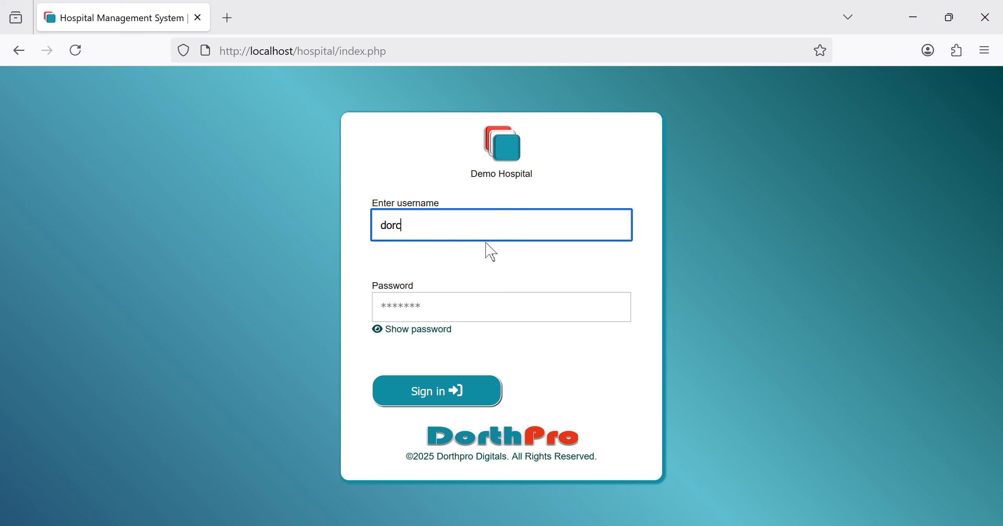
pyautogui.write('as')
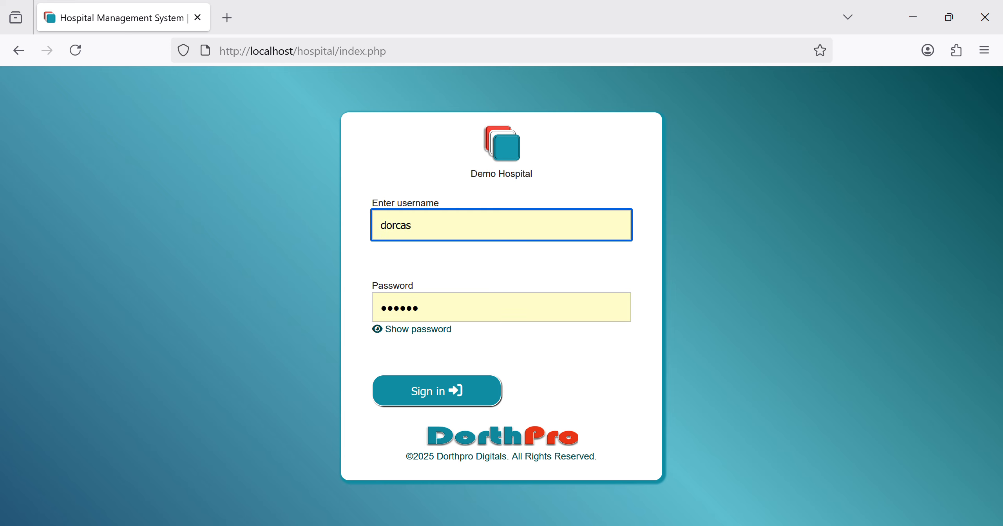
pyautogui.press('Return')
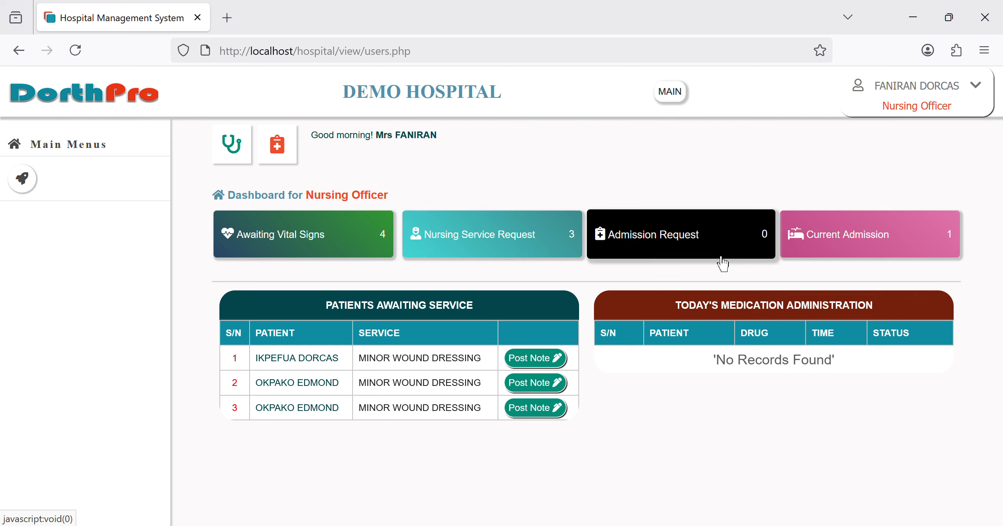
# Step: Review today's consultations, then list the four patients awaiting vital signs
pyautogui.click(892, 252)
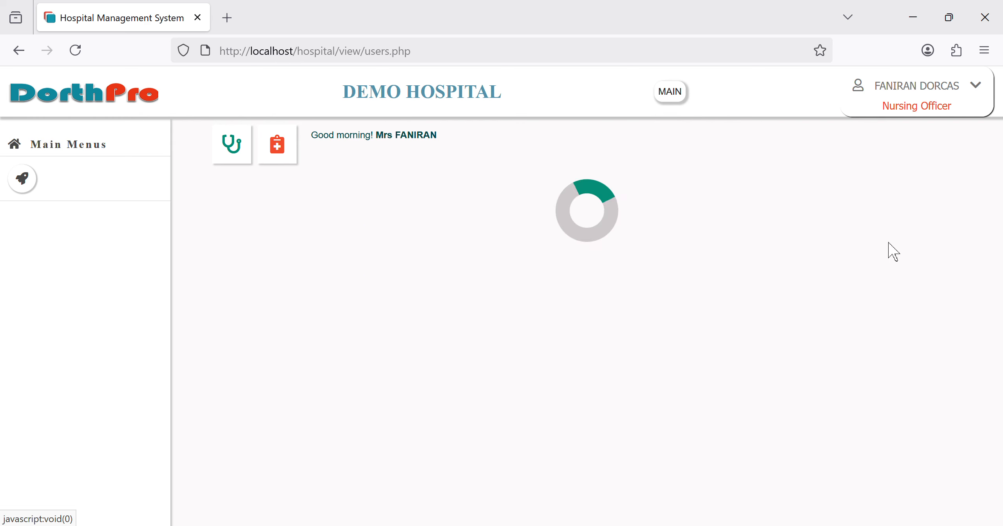
pyautogui.click(141, 92)
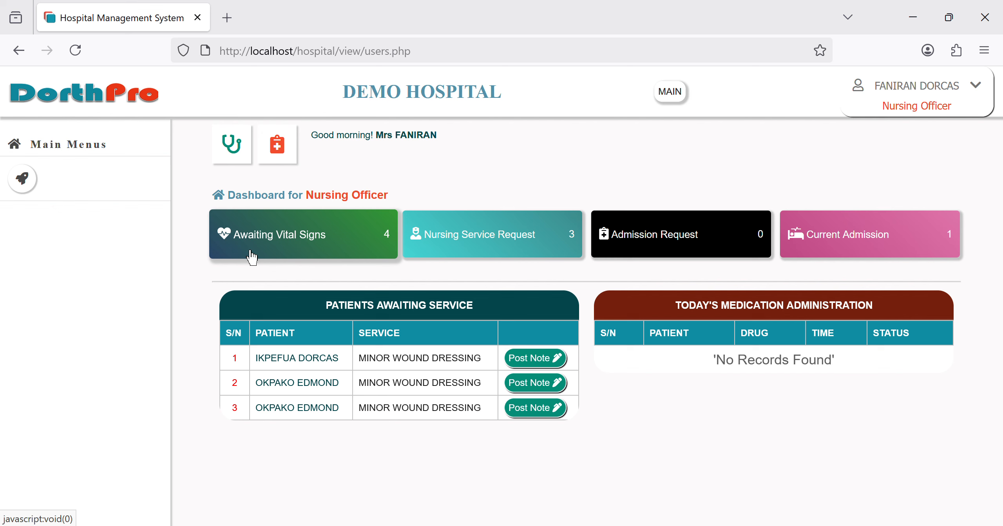
pyautogui.click(290, 254)
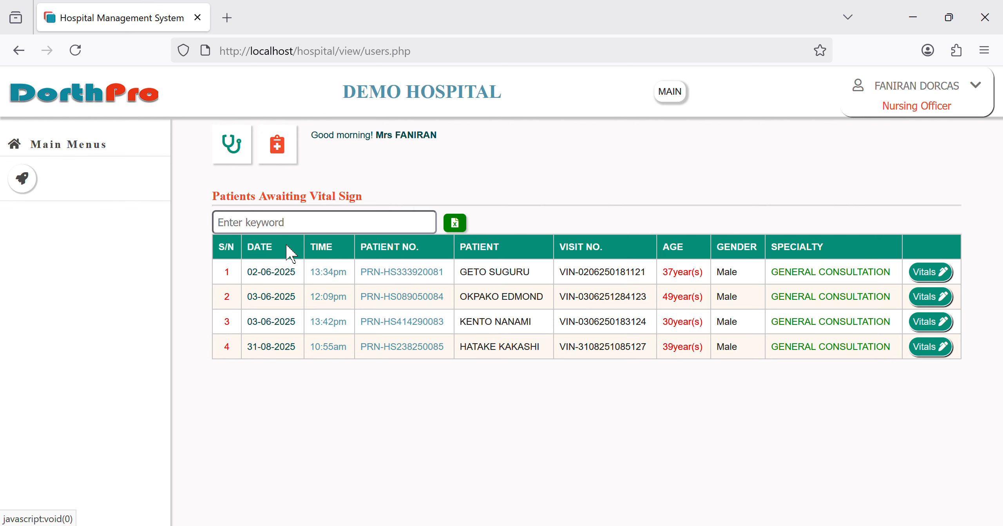
# Step: Log the nursing officer out and sign in with the saved doctor credentials
pyautogui.click(952, 115)
pyautogui.click(923, 177)
pyautogui.click(385, 231)
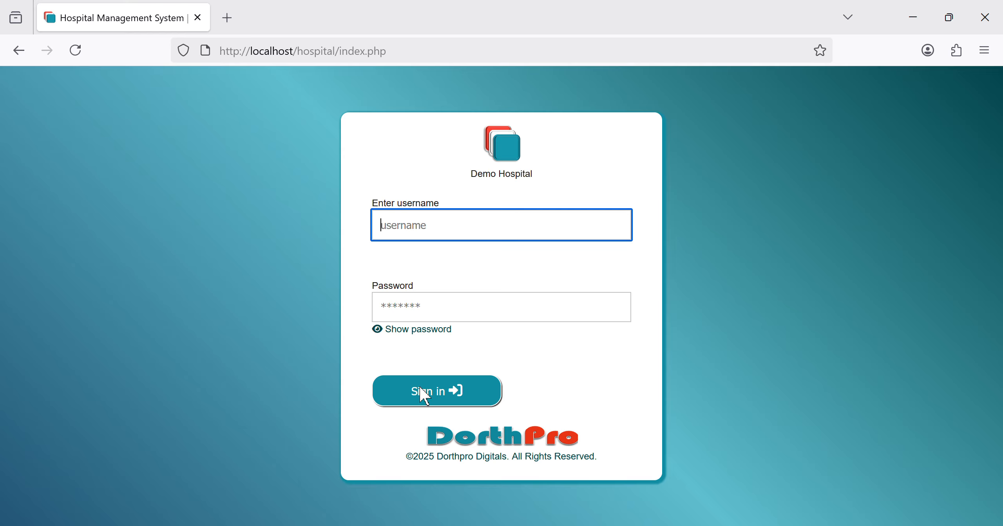
pyautogui.click(425, 395)
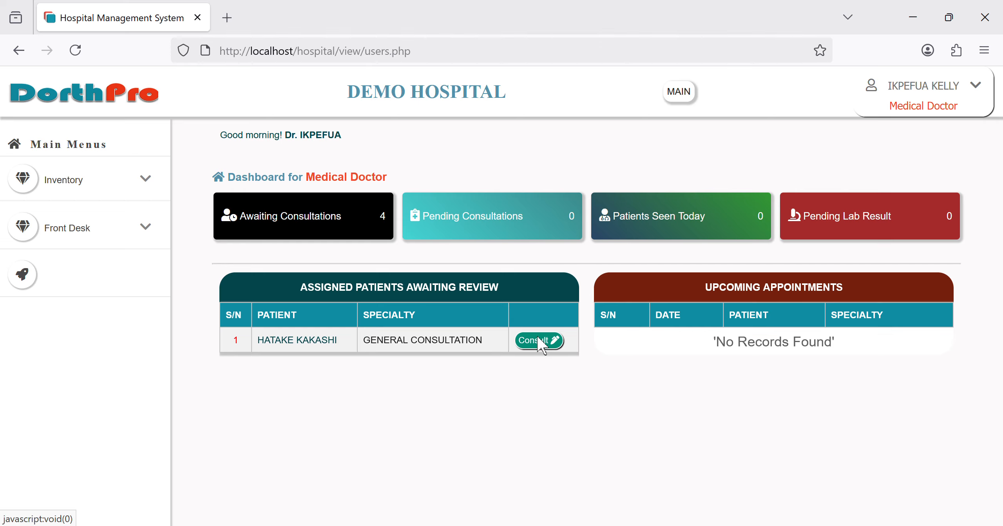
# Step: View the 4 patients awaiting consultation, return to the dashboard, and consult the assigned patient
pyautogui.click(302, 219)
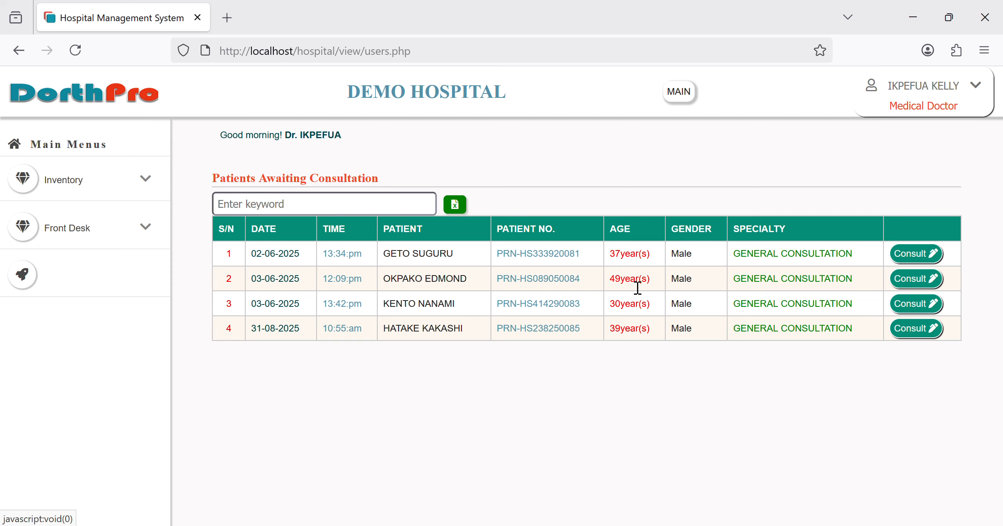
pyautogui.click(130, 102)
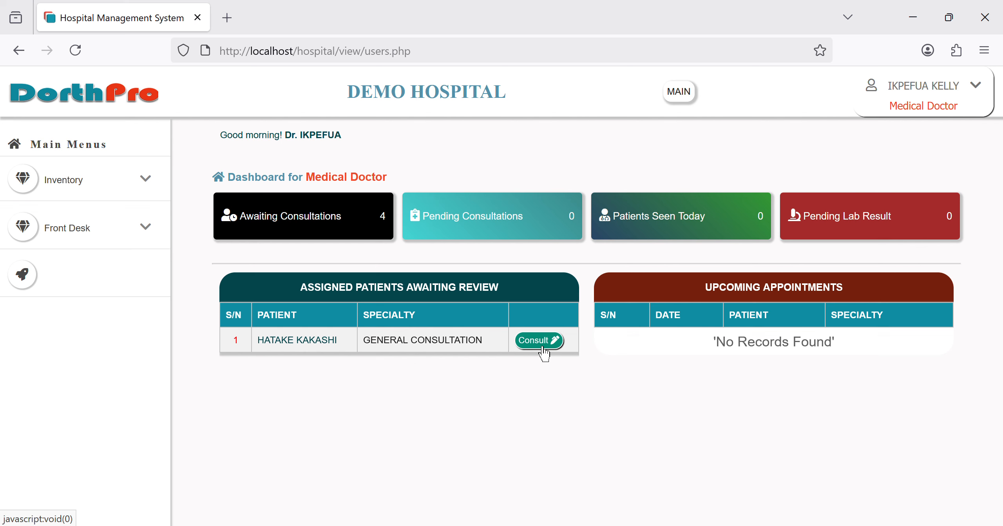
pyautogui.click(543, 352)
# Step: Scroll past the patient info and Vital Sign Trend charts to the empty Present Complaints field
pyautogui.scroll(-2, 433, 358)
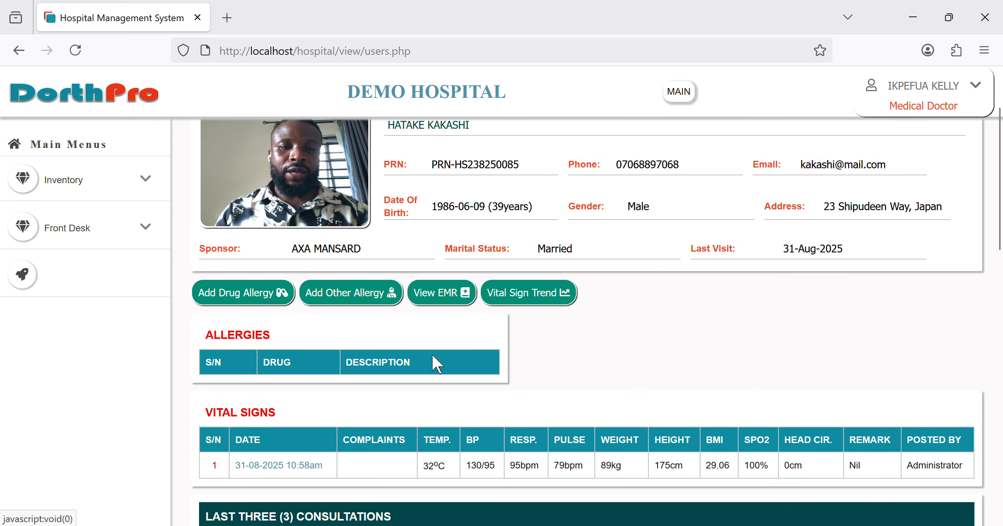
pyautogui.scroll(-1, 434, 364)
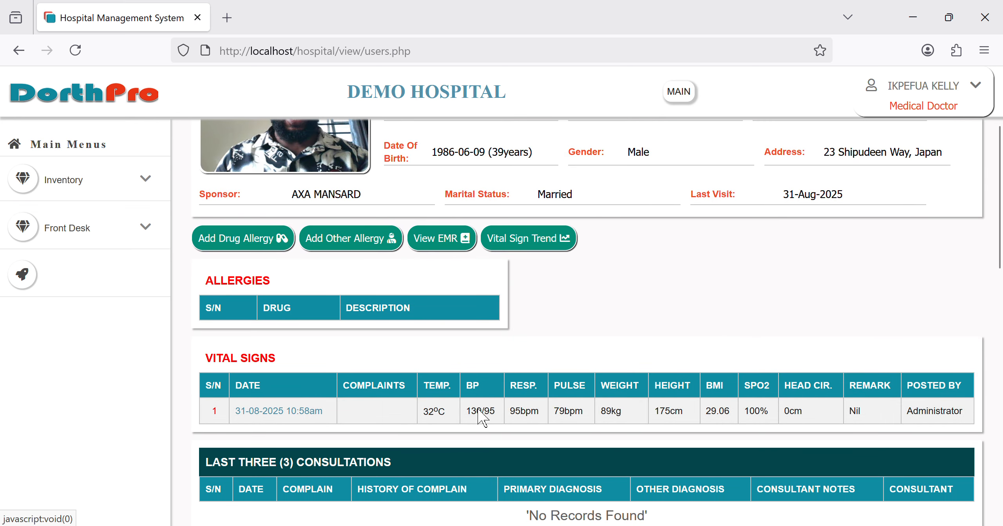
pyautogui.scroll(-1, 482, 417)
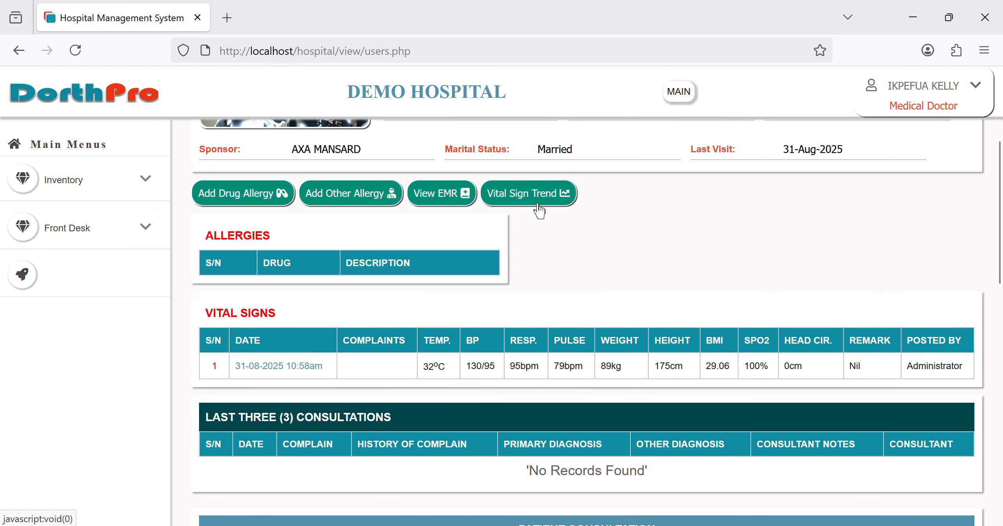
pyautogui.scroll(-3, 548, 207)
pyautogui.scroll(15, 607, 329)
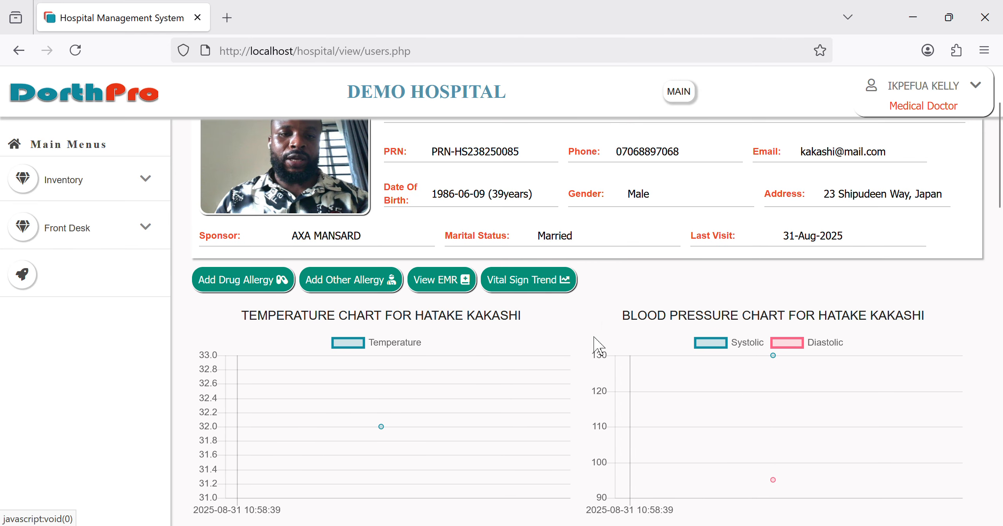
pyautogui.scroll(-2, 542, 379)
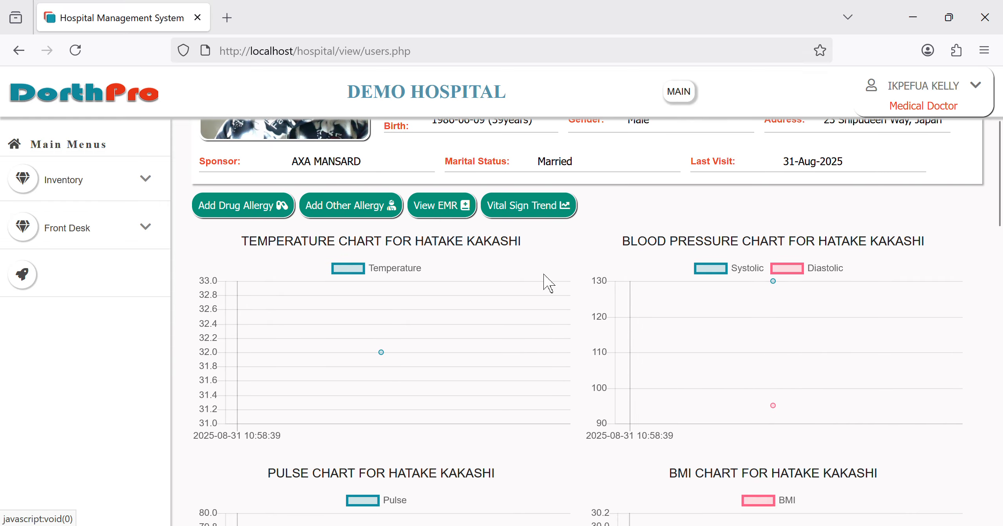
pyautogui.scroll(-10, 691, 351)
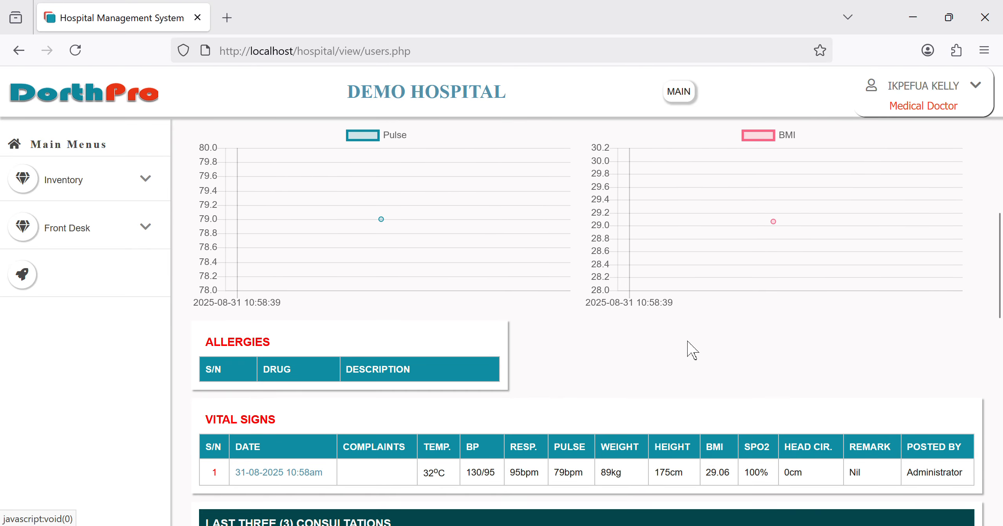
pyautogui.scroll(-13, 692, 351)
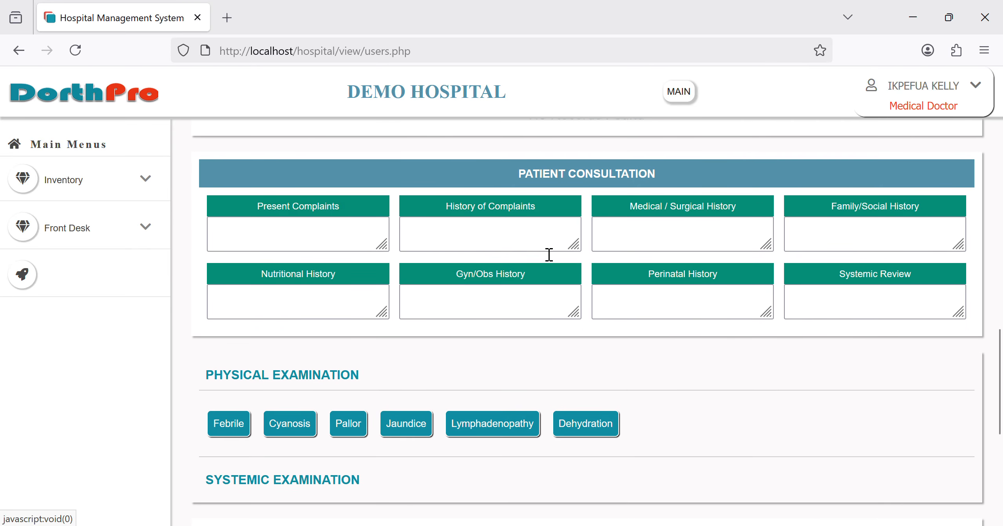
pyautogui.click(304, 232)
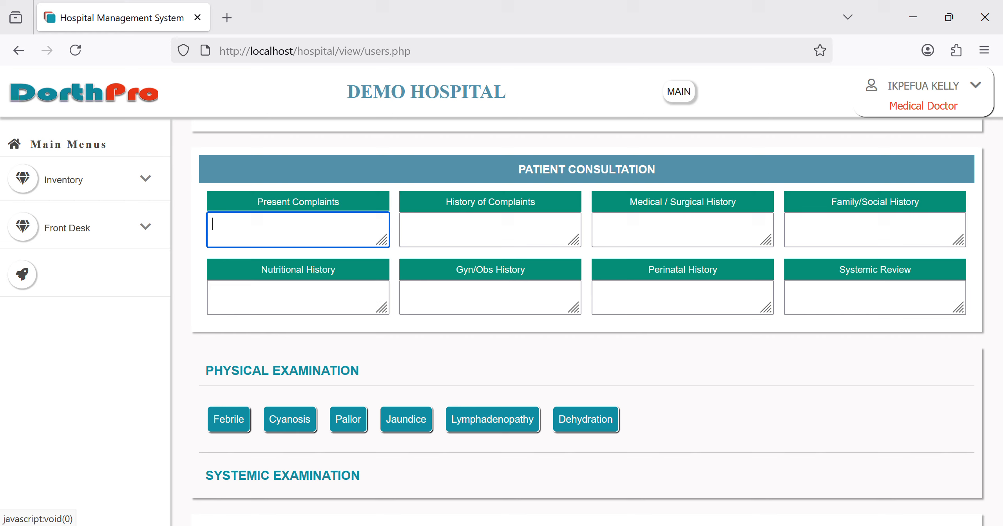
# Step: Enter 'headache' as the present complaint and move through the history fields
pyautogui.write('headache')
pyautogui.press('Tab')
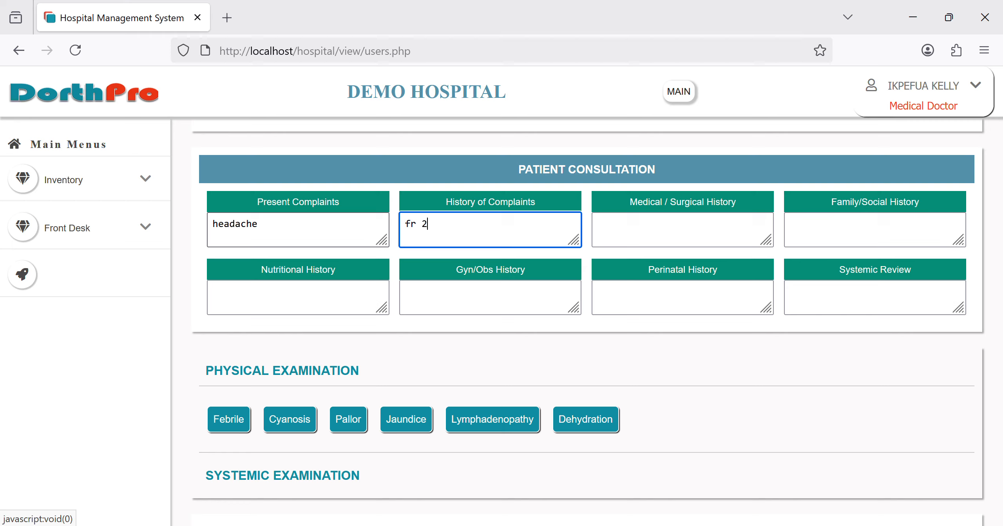
pyautogui.press('Tab')
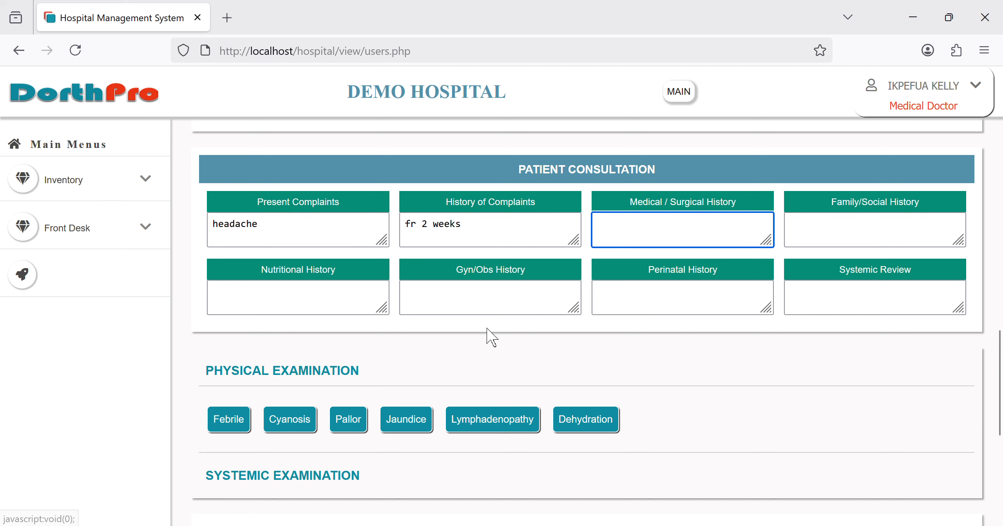
pyautogui.scroll(-3, 488, 308)
# Step: Record the Febrile, Pallor, Jaundice, Lymphadenopathy and Cyanosis general examination findings
pyautogui.click(231, 313)
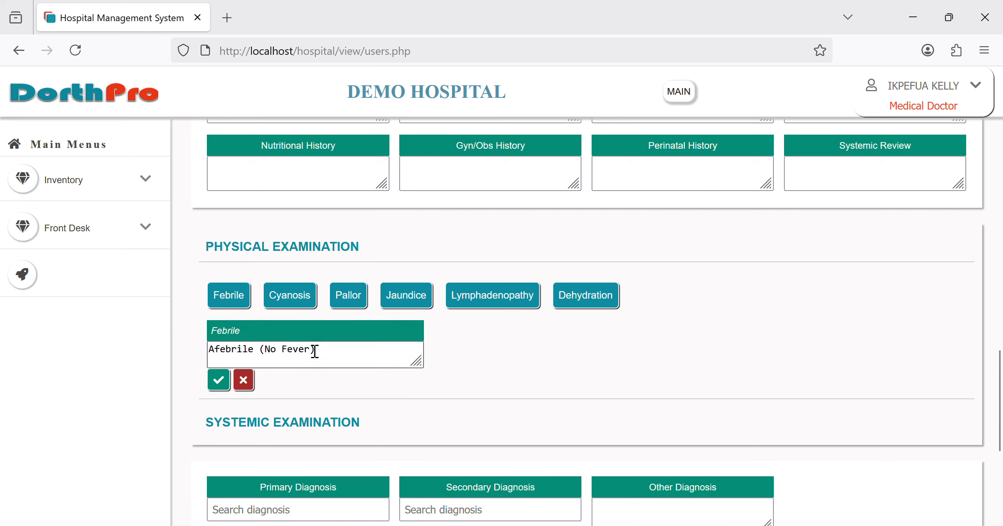
pyautogui.click(356, 307)
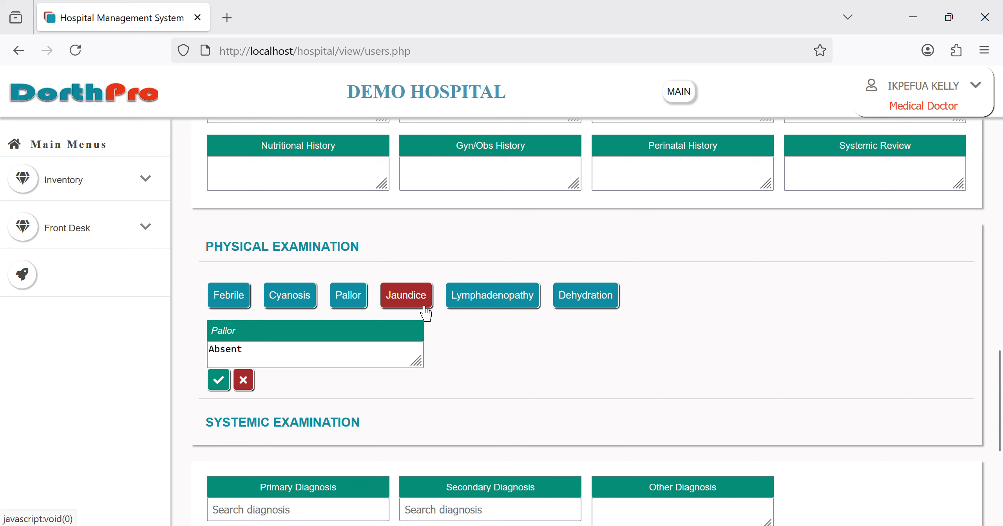
pyautogui.click(425, 314)
pyautogui.click(509, 310)
pyautogui.click(297, 310)
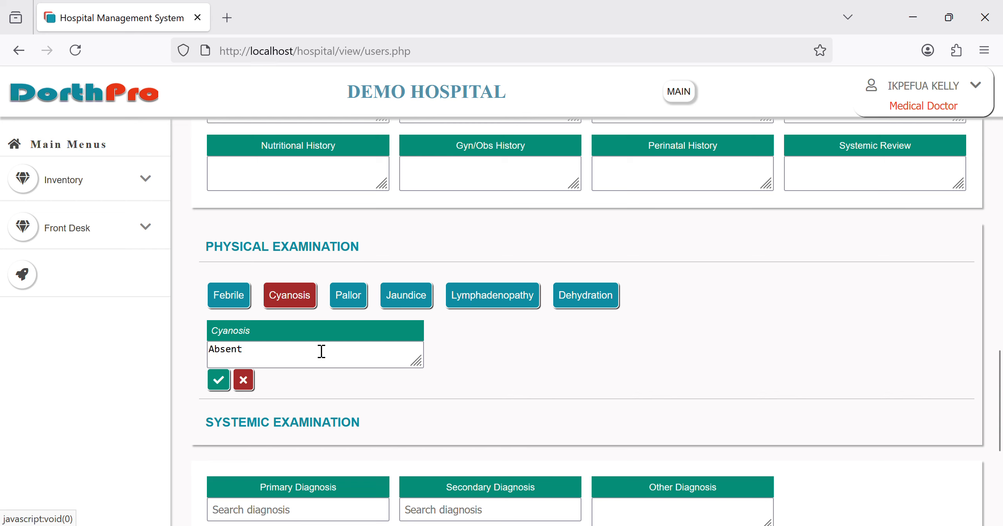
pyautogui.scroll(-6, 321, 351)
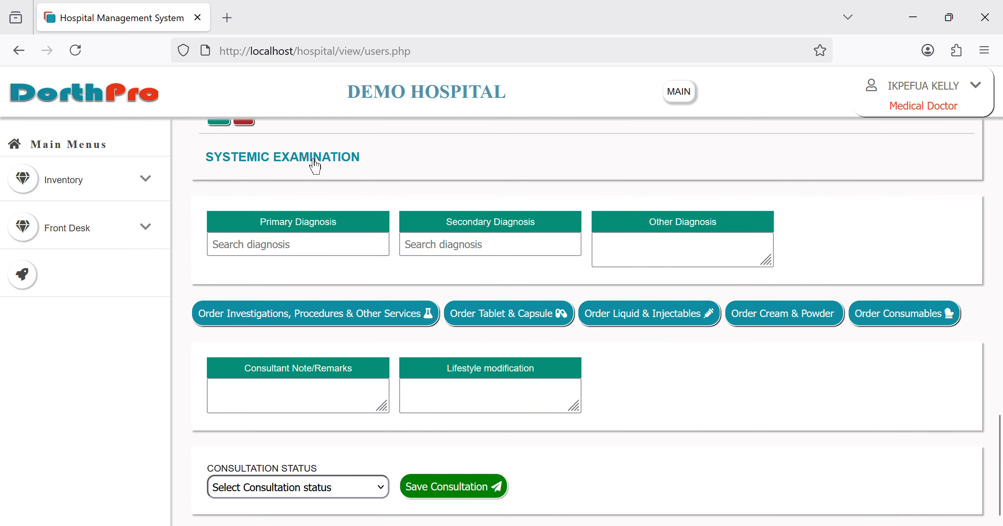
# Step: Expand the Systemic Examination checklist and mark the Cornea and Lips findings
pyautogui.click(312, 170)
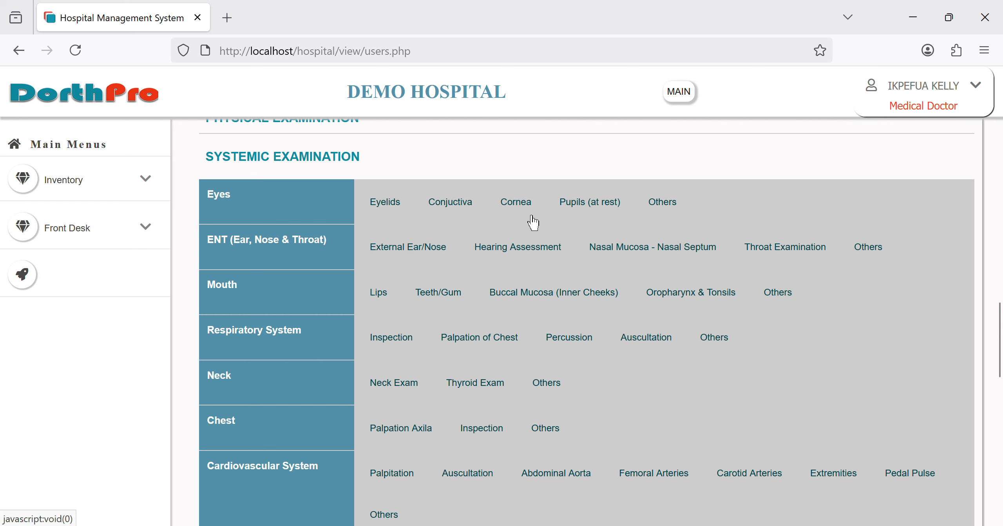
pyautogui.click(511, 217)
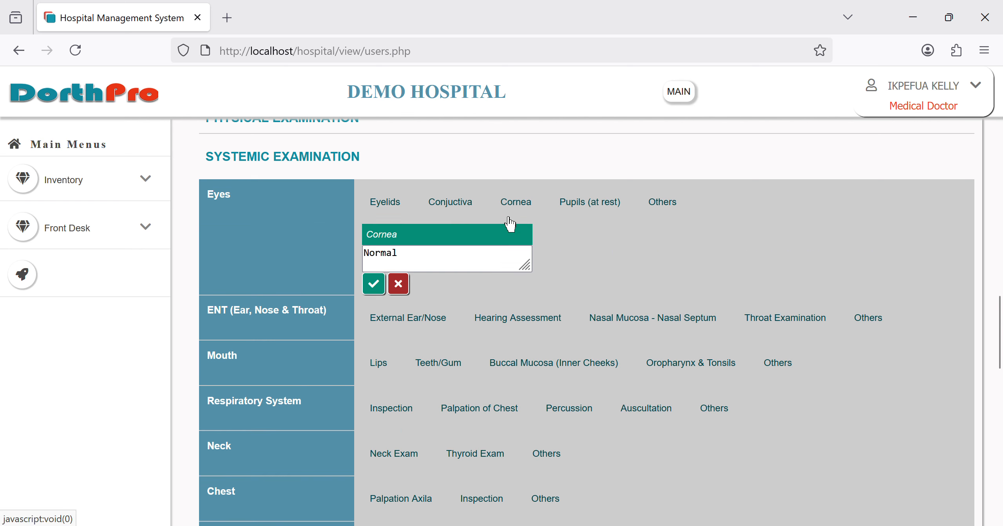
pyautogui.click(411, 292)
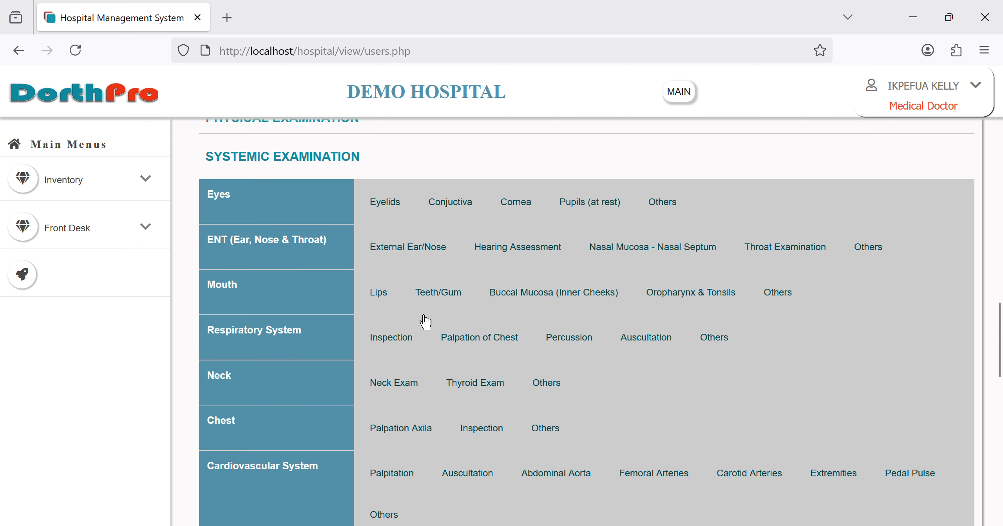
pyautogui.click(382, 310)
pyautogui.scroll(-15, 439, 339)
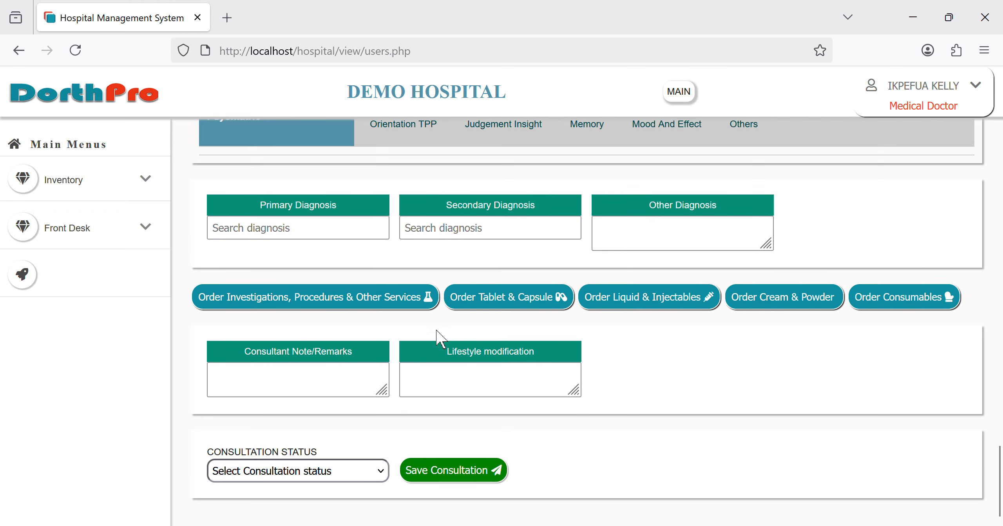
# Step: Set the primary diagnosis to MALARIA, replacing the initially chosen HEADACHE
pyautogui.click(314, 243)
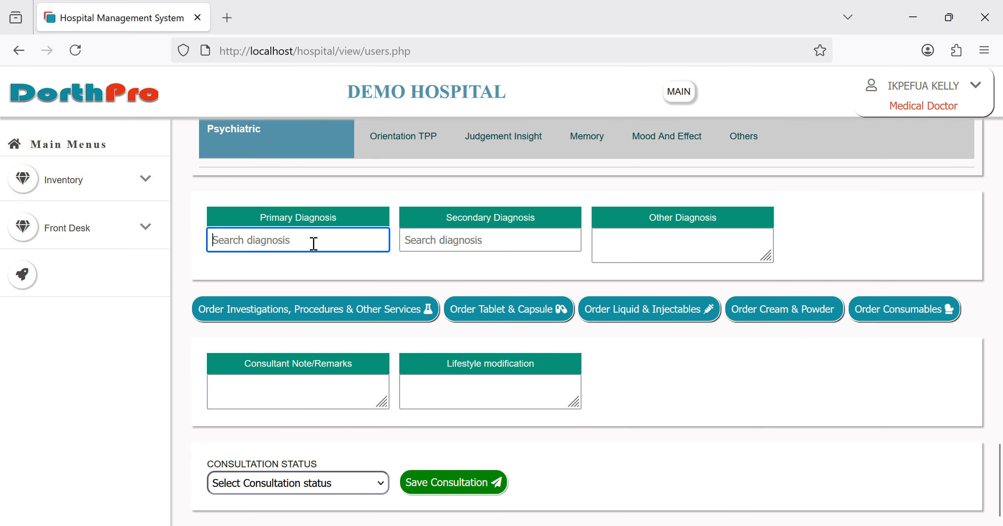
pyautogui.write('head')
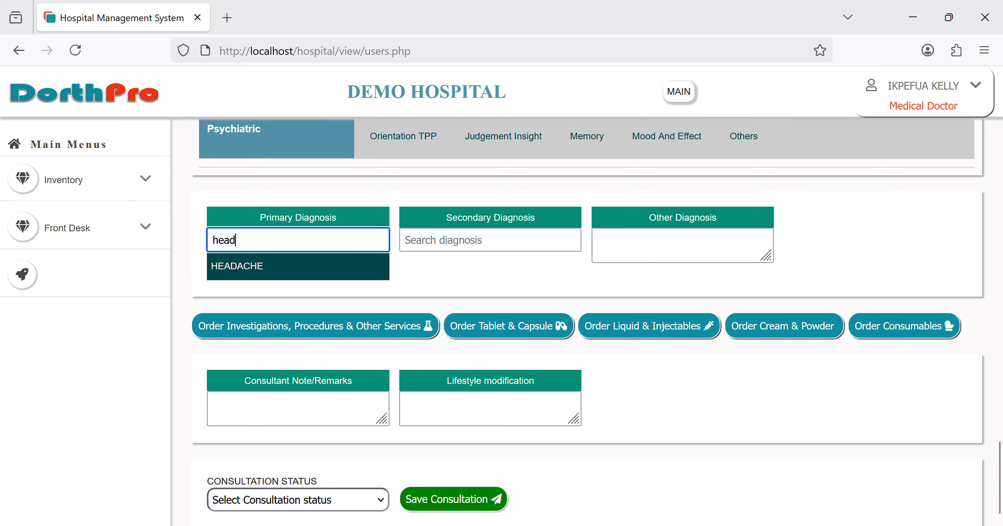
pyautogui.click(278, 283)
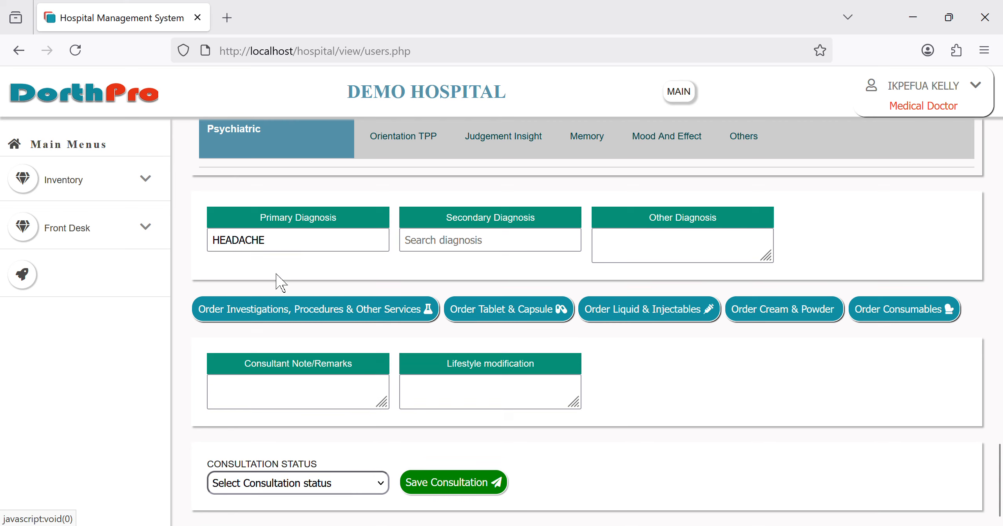
pyautogui.click(222, 245)
pyautogui.doubleClick(222, 245)
pyautogui.write('mala')
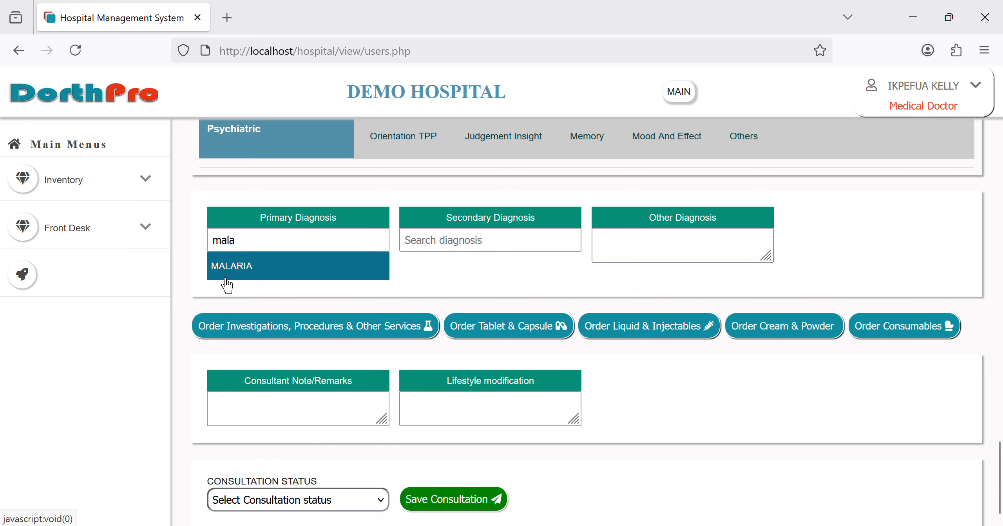
pyautogui.click(226, 285)
pyautogui.click(422, 253)
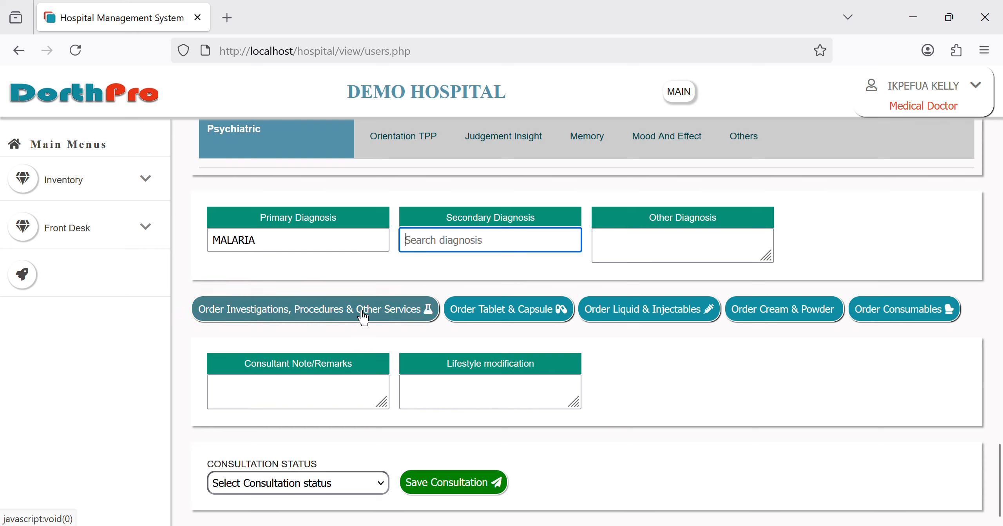
# Step: Search 'mala' in the investigation panel and add the MALARIA PARASITE test to the order
pyautogui.click(314, 310)
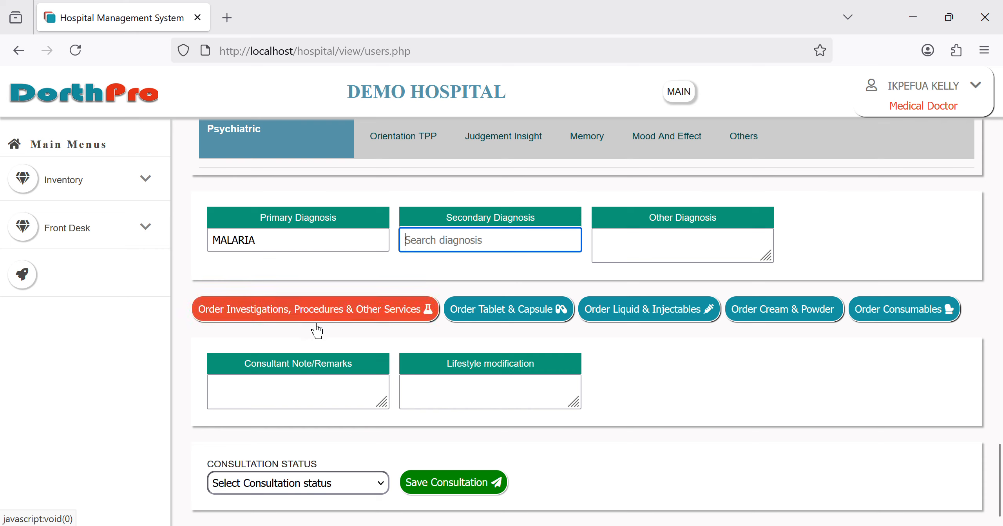
pyautogui.click(316, 323)
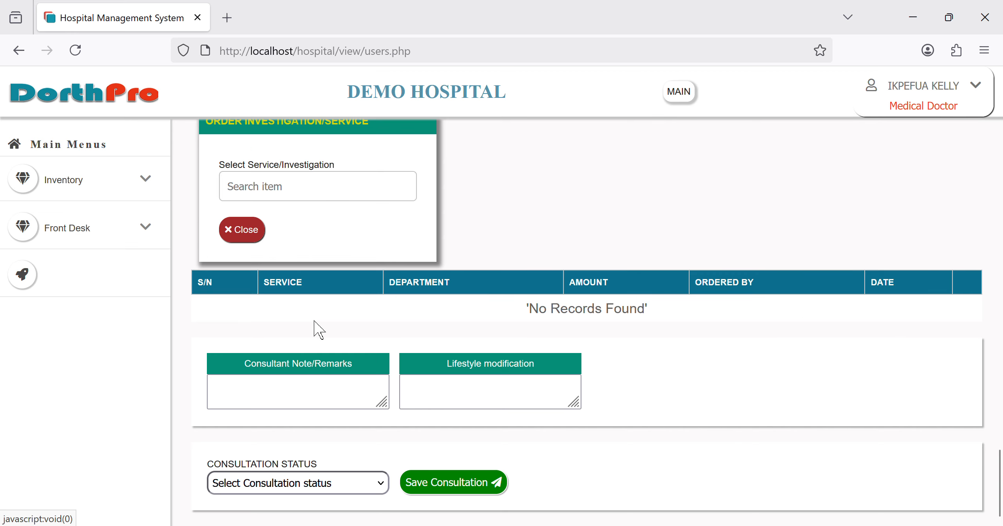
pyautogui.scroll(5, 319, 329)
pyautogui.click(302, 397)
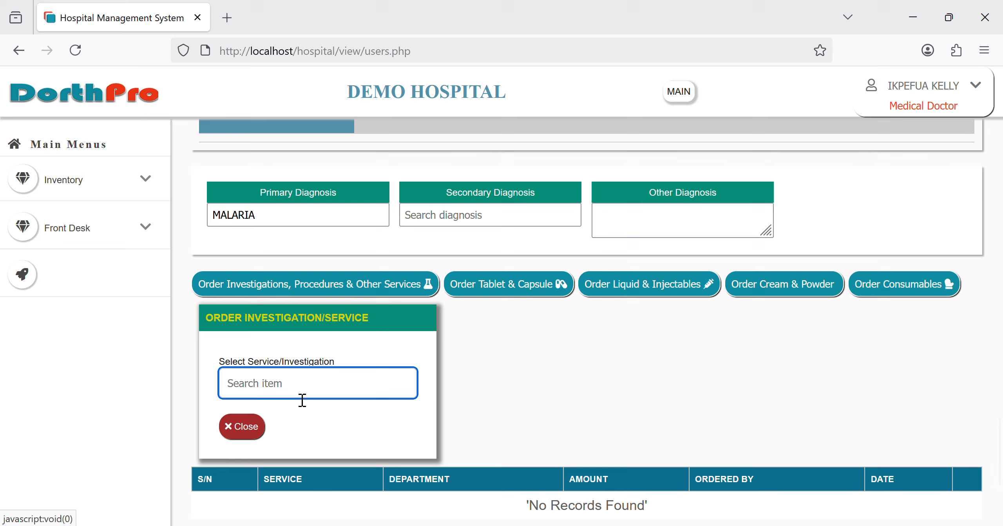
pyautogui.write('mala')
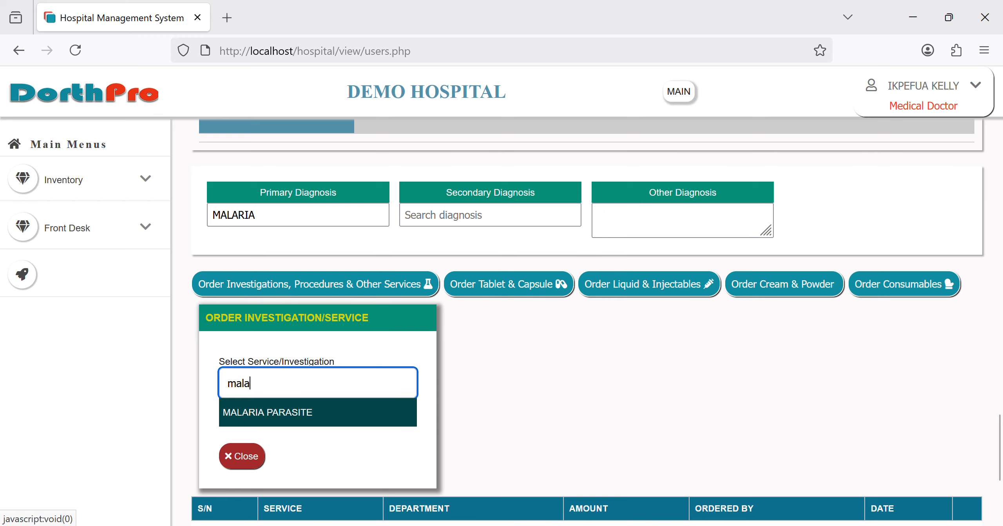
pyautogui.click(330, 426)
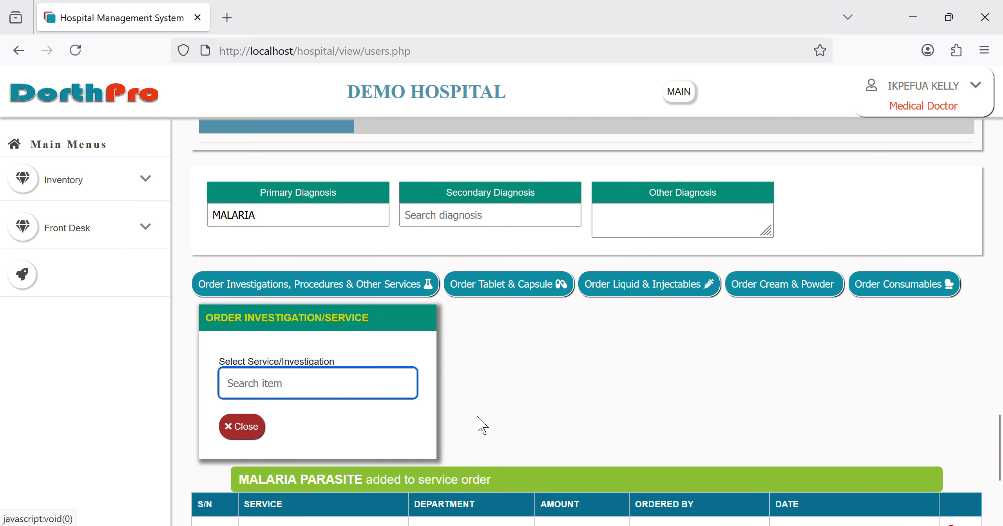
pyautogui.scroll(-5, 476, 422)
pyautogui.scroll(5, 732, 313)
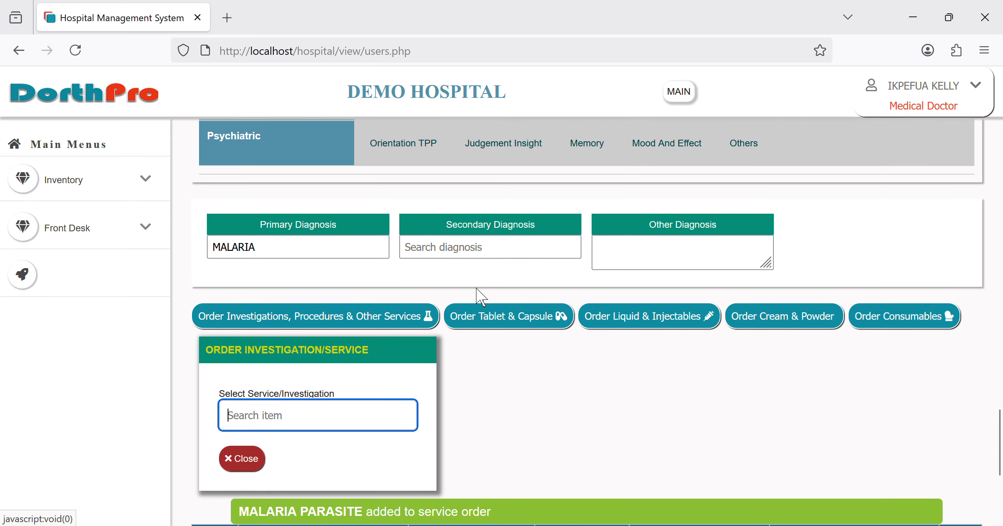
# Step: Select PANADOL in the tablet and capsule form, after a price warning on EMZOR PARACETAMOL
pyautogui.click(471, 326)
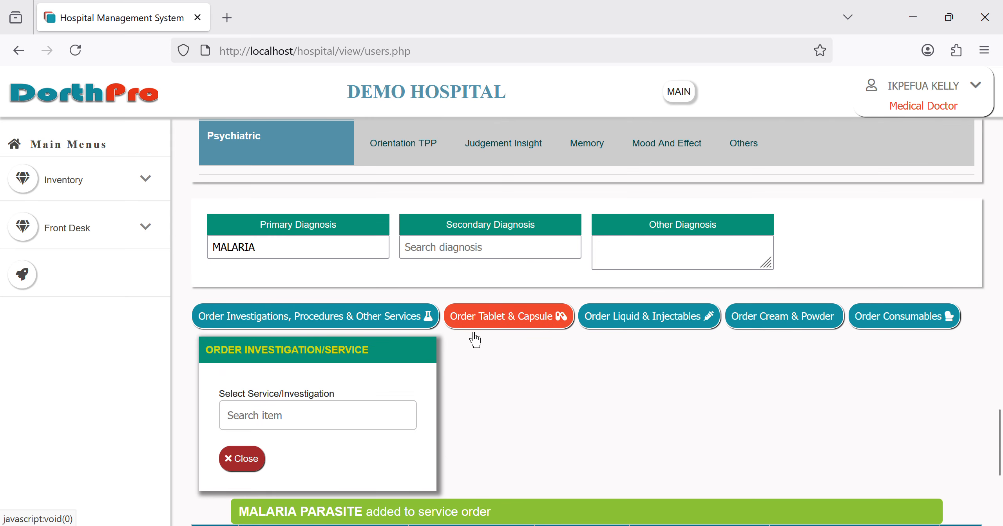
pyautogui.scroll(3, 388, 220)
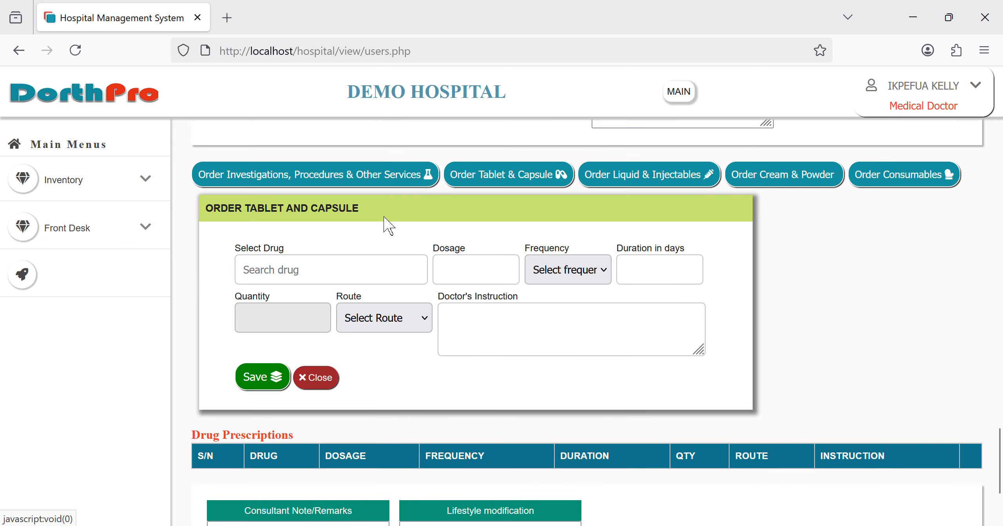
pyautogui.click(335, 271)
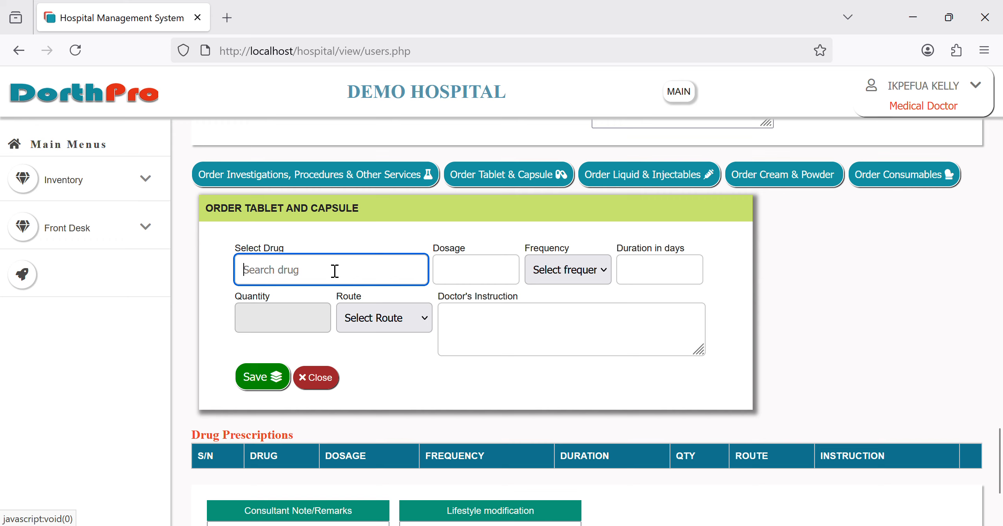
pyautogui.write('para')
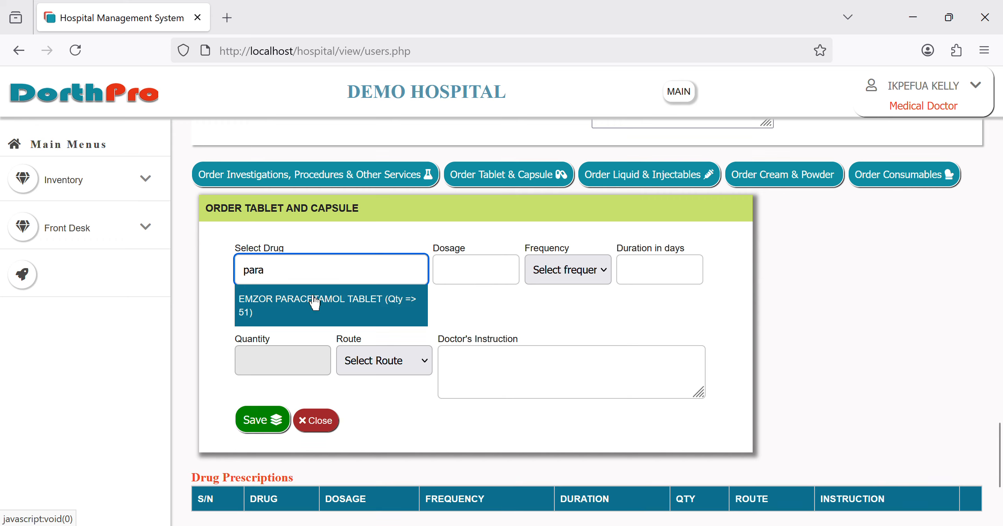
pyautogui.click(300, 316)
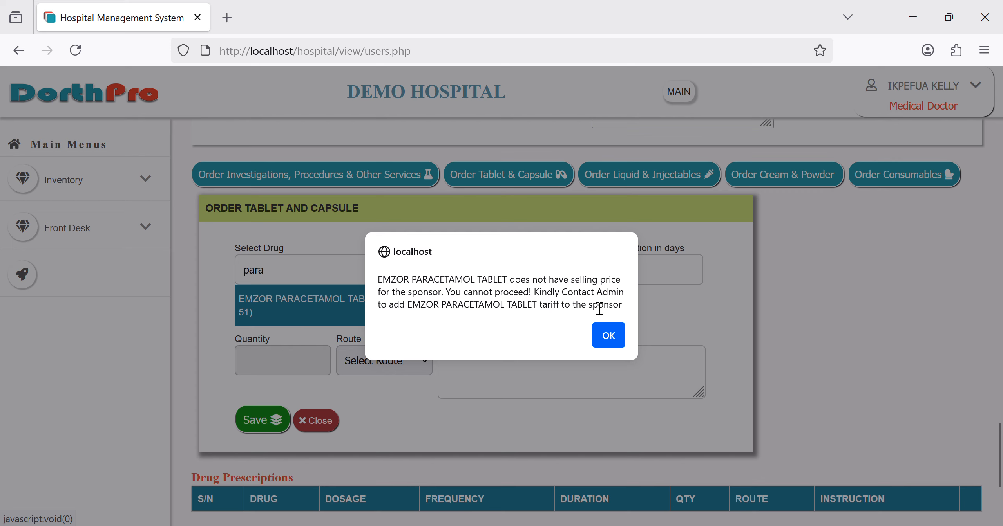
pyautogui.click(617, 344)
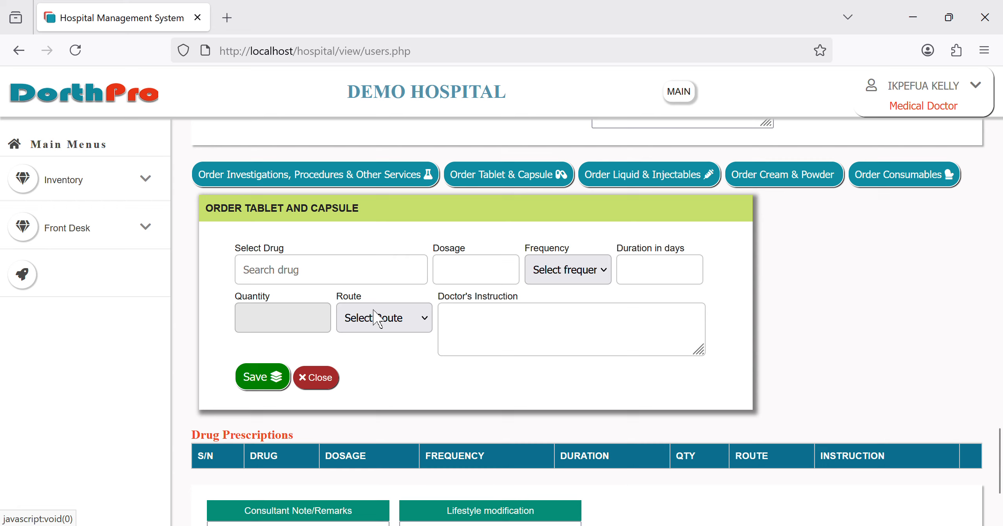
pyautogui.click(323, 277)
pyautogui.write('pana')
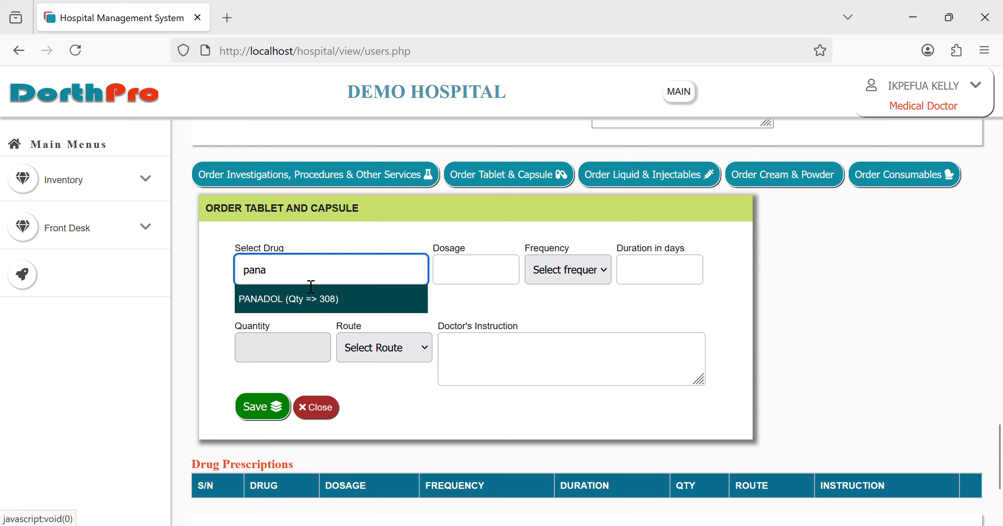
pyautogui.click(284, 303)
# Step: Prescribe PANADOL at dosage 2, 8 Hourly, for 7 days, Oral, and save it
pyautogui.click(471, 281)
pyautogui.write('2')
pyautogui.press('Tab')
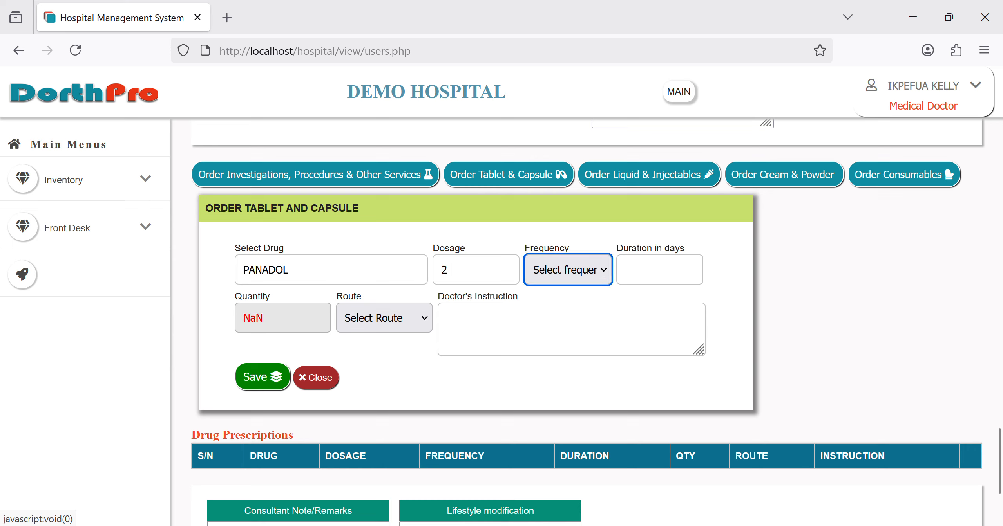
pyautogui.press('Down')
pyautogui.press('Tab')
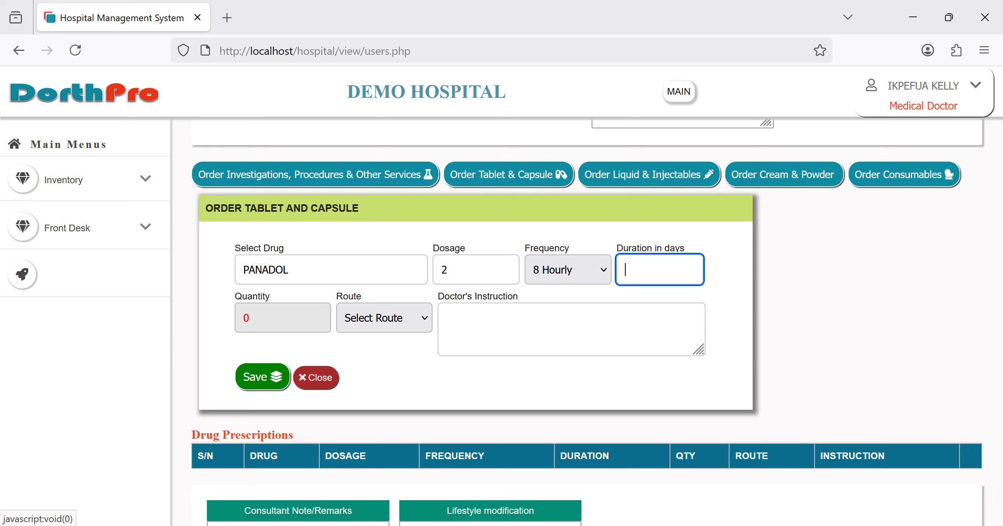
pyautogui.write('7')
pyautogui.press('Tab')
pyautogui.press('Tab')
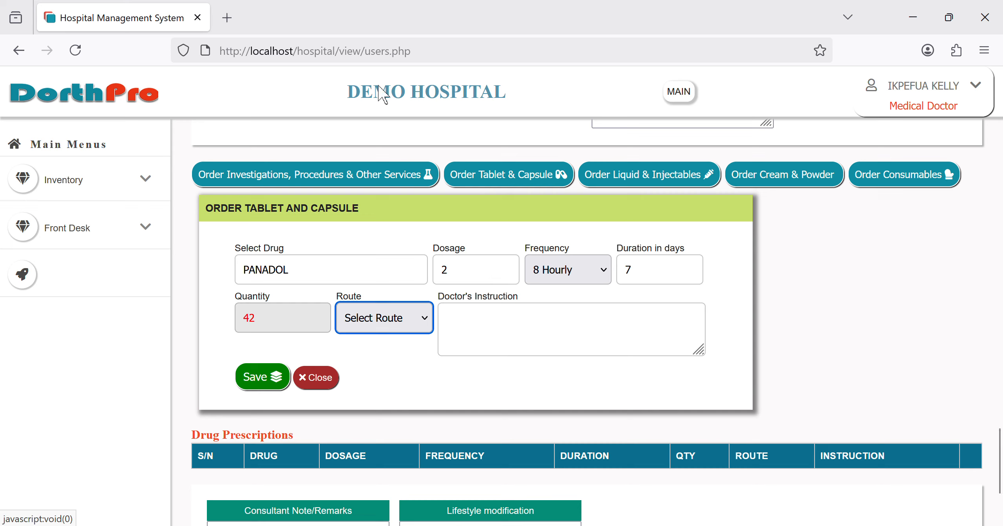
pyautogui.press('Down')
pyautogui.click(489, 338)
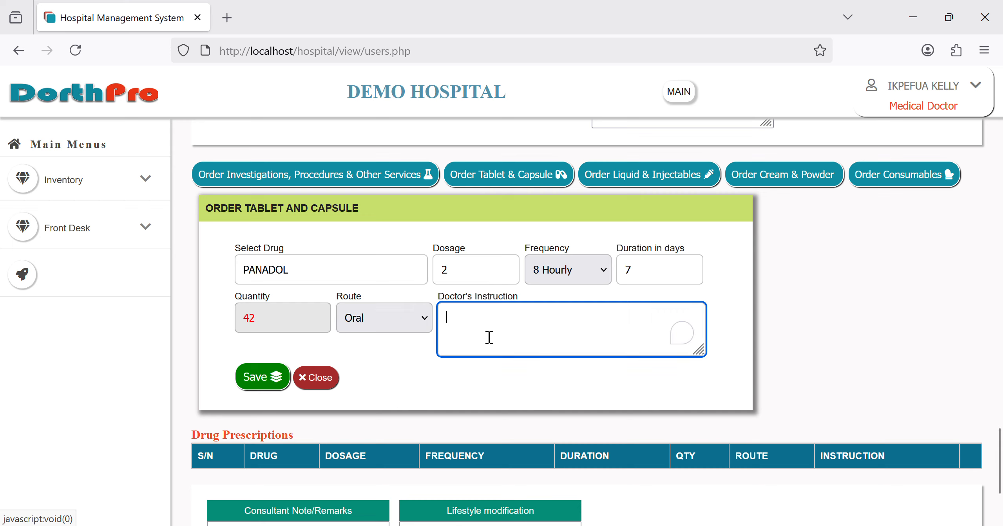
pyautogui.write('jhgjhgj')
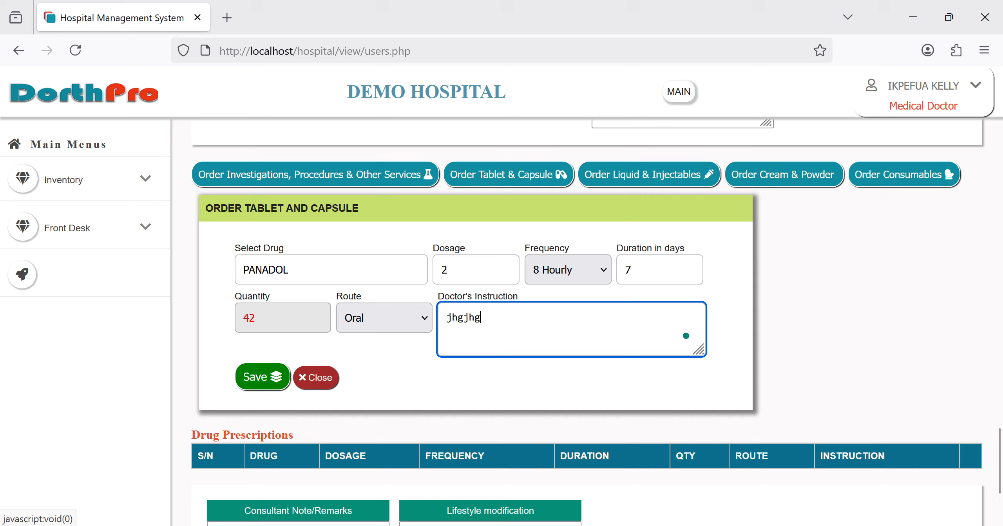
pyautogui.click(286, 379)
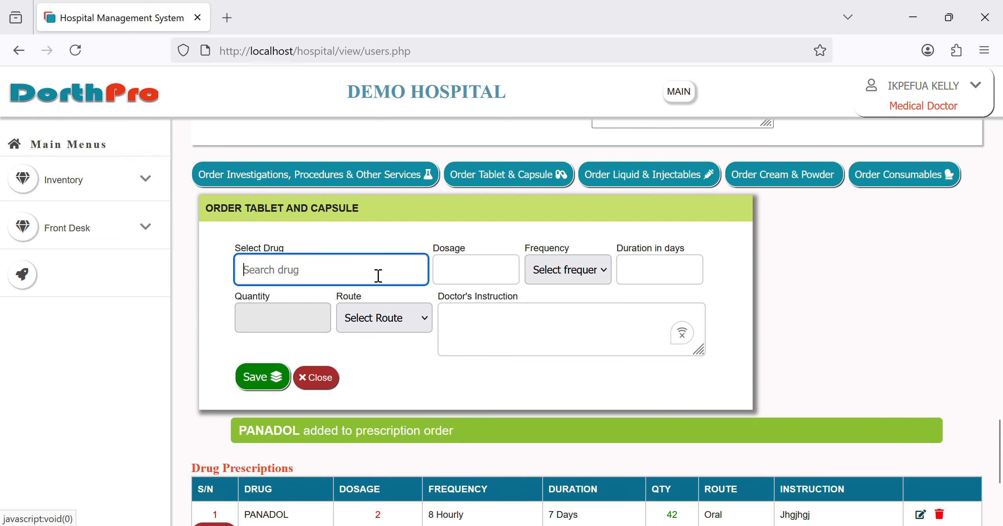
# Step: Prescribe AMARTEM FORTE at dosage 4, 12 Hourly, for 3 days, Oral, and save it
pyautogui.write('ama')
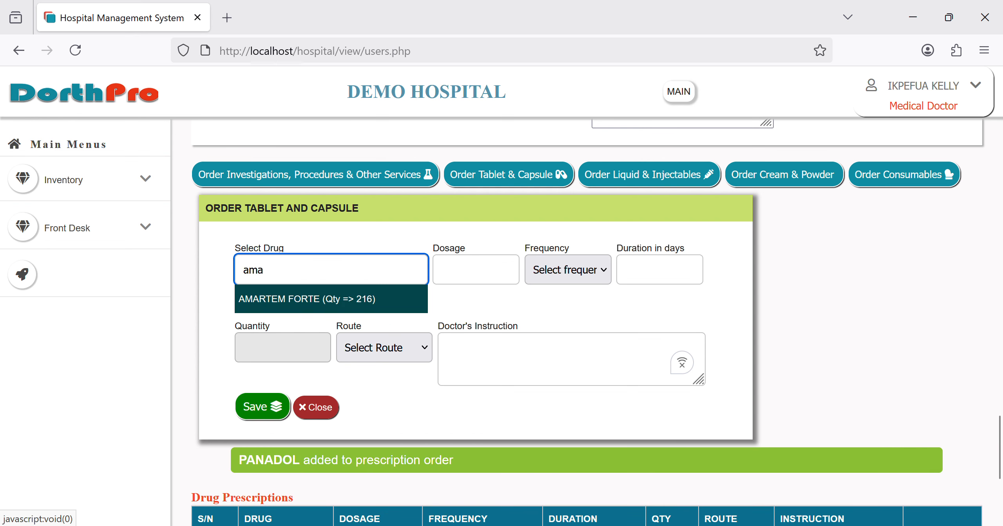
pyautogui.click(314, 308)
pyautogui.click(495, 281)
pyautogui.write('4')
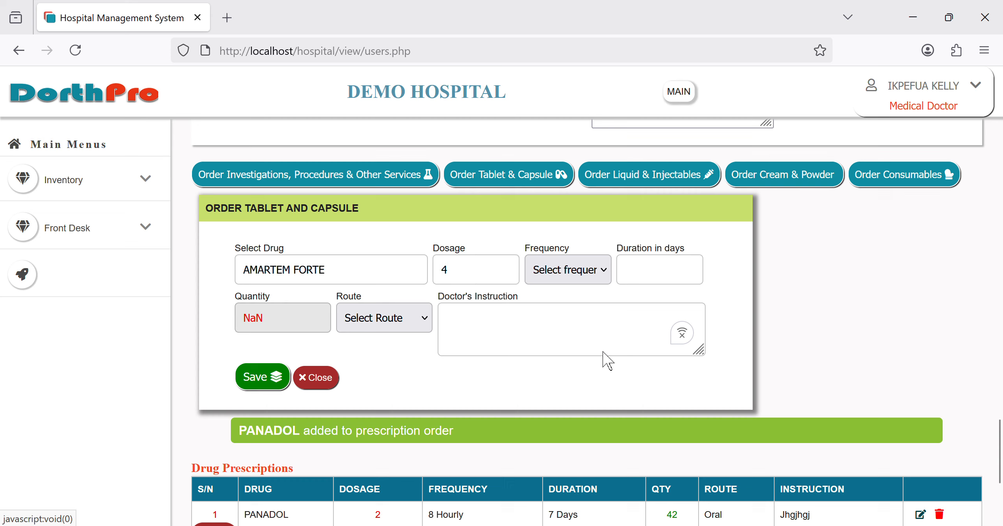
pyautogui.click(574, 423)
pyautogui.click(652, 279)
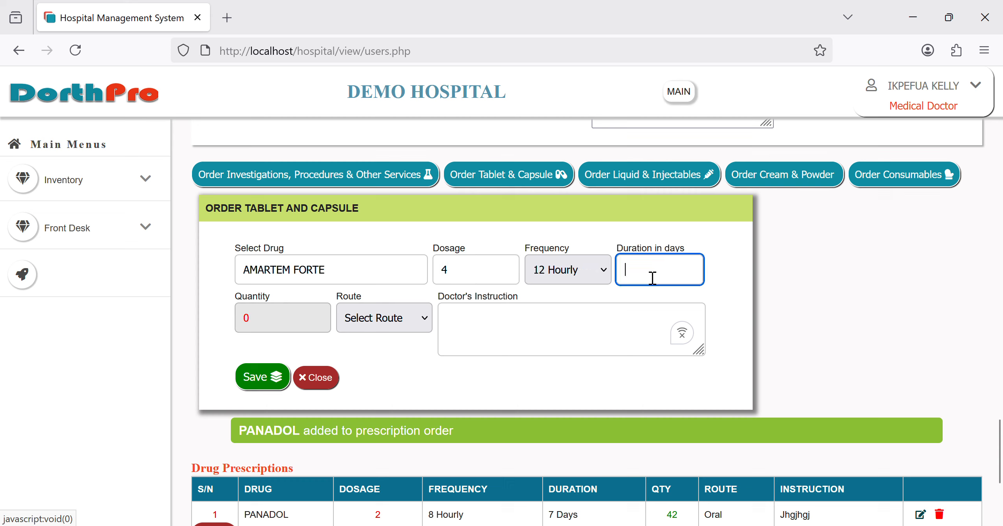
pyautogui.write('3')
pyautogui.click(395, 329)
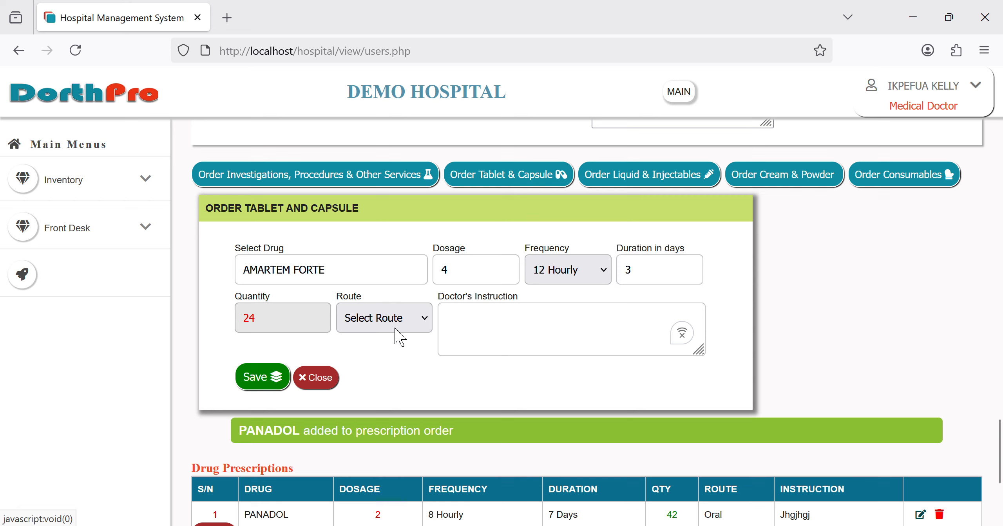
pyautogui.click(374, 100)
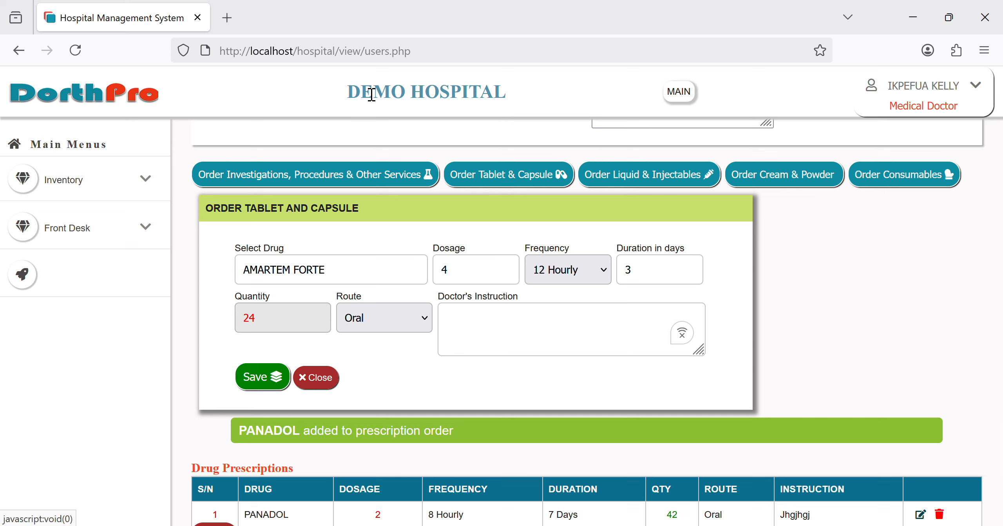
pyautogui.click(461, 315)
pyautogui.write('jkjk')
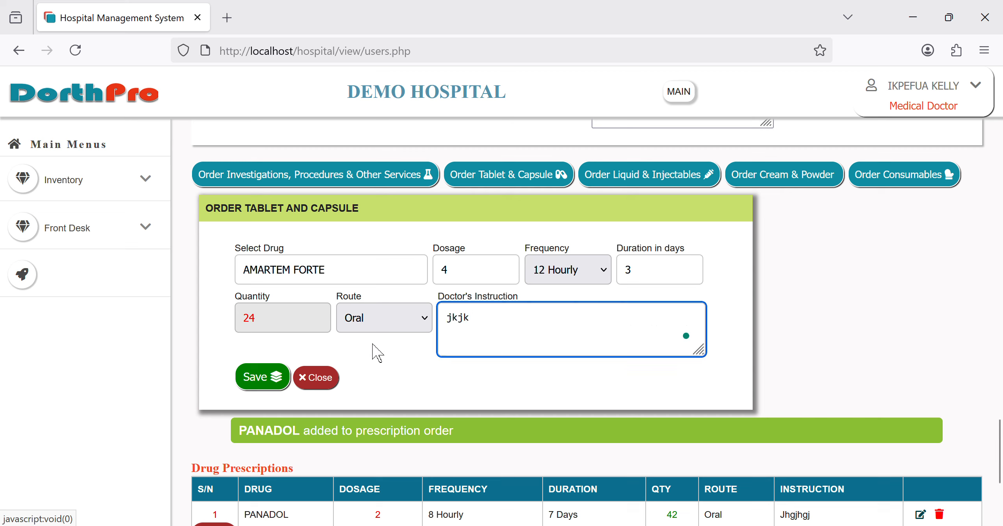
pyautogui.click(283, 380)
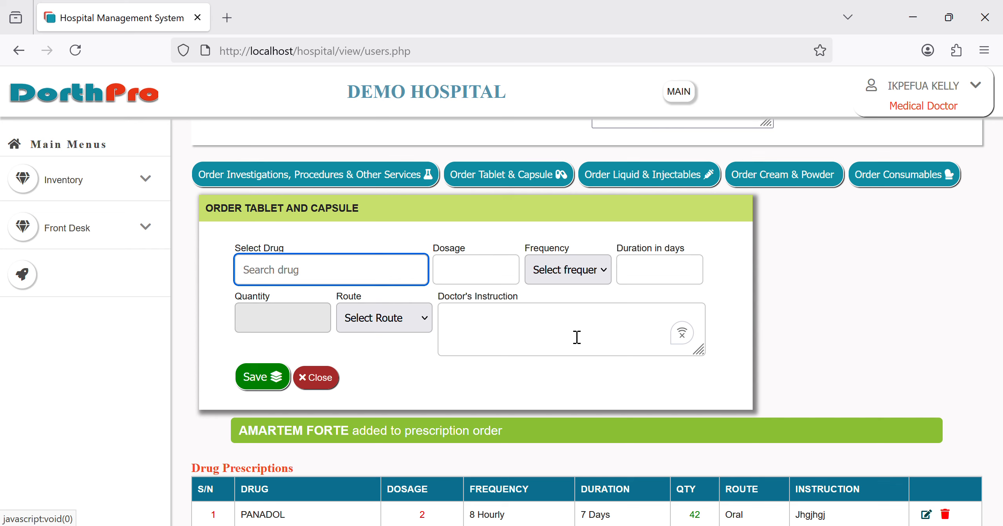
# Step: Add the note 'patients need to be treated for malaria', lifestyle advice 'take rest', and Pending status
pyautogui.scroll(-5, 712, 318)
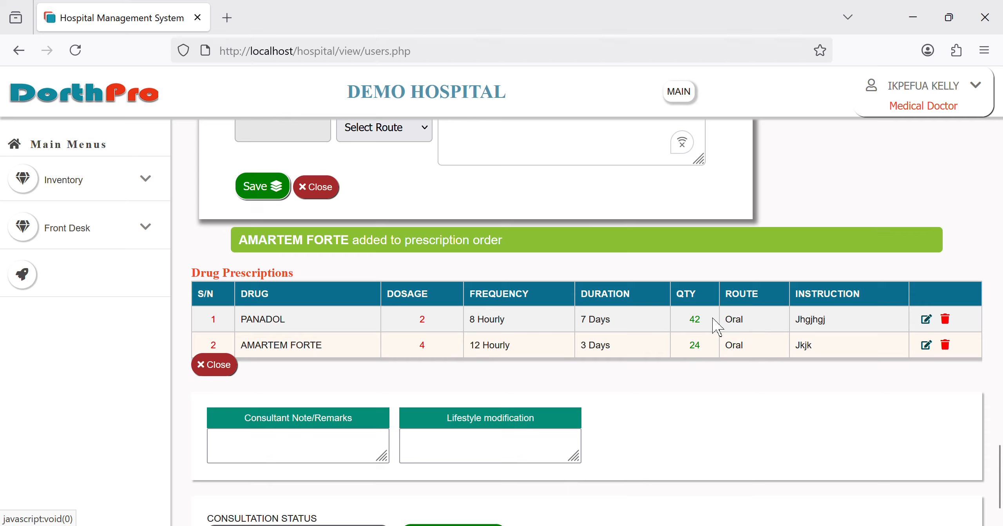
pyautogui.scroll(-1, 713, 326)
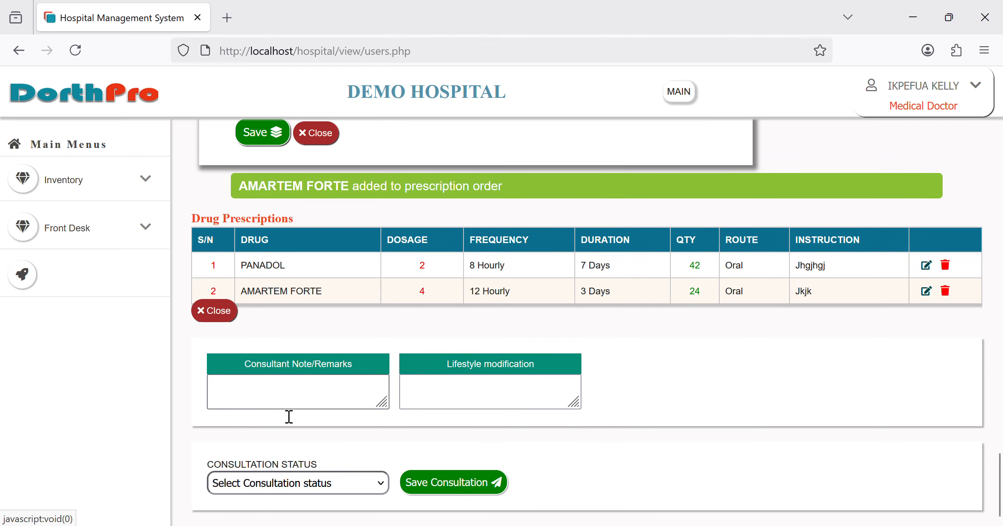
pyautogui.click(290, 403)
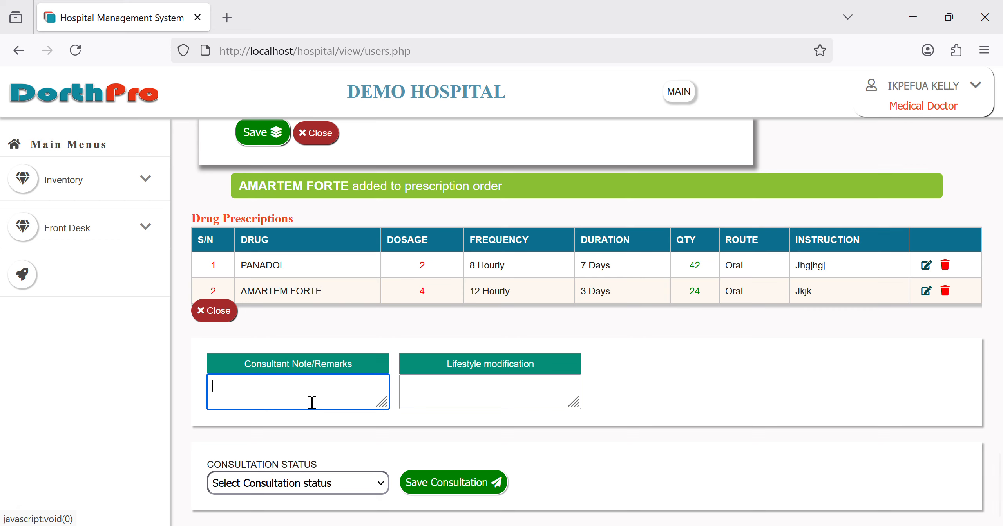
pyautogui.write('patients need to be treated for malaria, take rest')
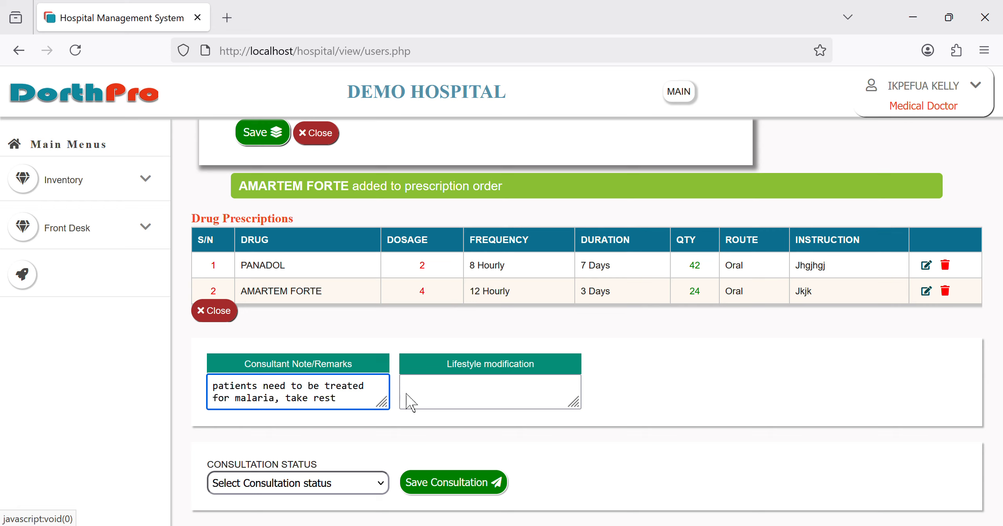
pyautogui.press('BackSpace')
pyautogui.press('BackSpace')
pyautogui.press('BackSpace')
pyautogui.press('BackSpace')
pyautogui.press('BackSpace')
pyautogui.press('BackSpace')
pyautogui.press('BackSpace')
pyautogui.press('BackSpace')
pyautogui.press('BackSpace')
pyautogui.press('BackSpace')
pyautogui.press('BackSpace')
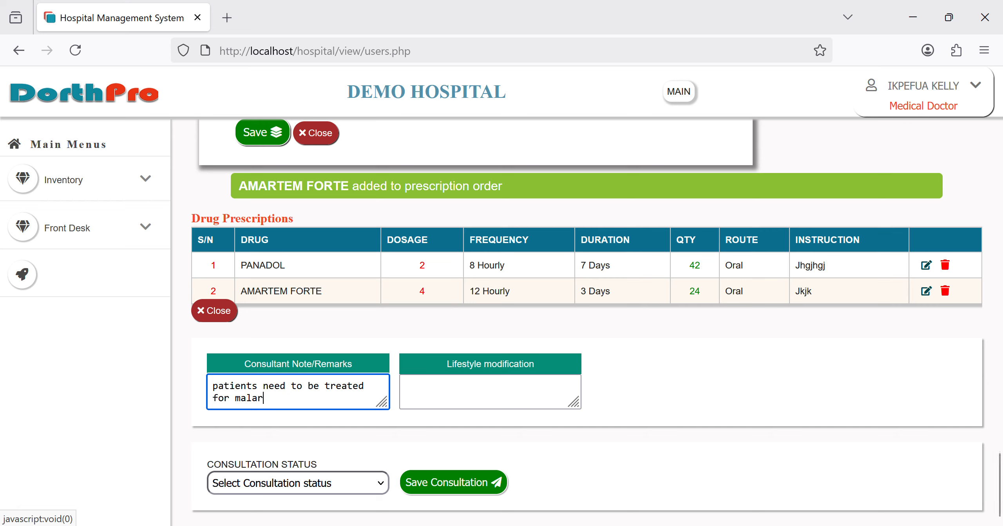
pyautogui.write('ia')
pyautogui.press('Tab')
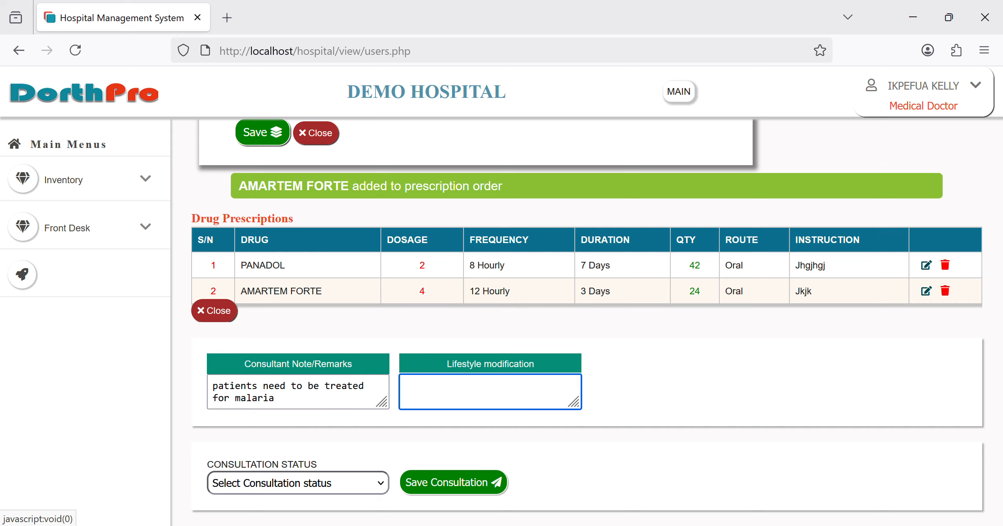
pyautogui.write('take rest')
pyautogui.click(275, 470)
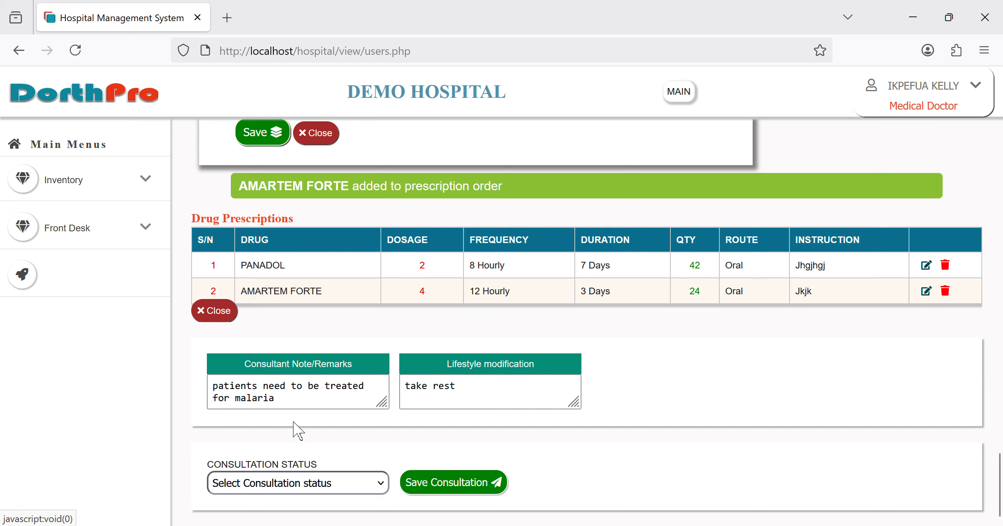
pyautogui.press('Down')
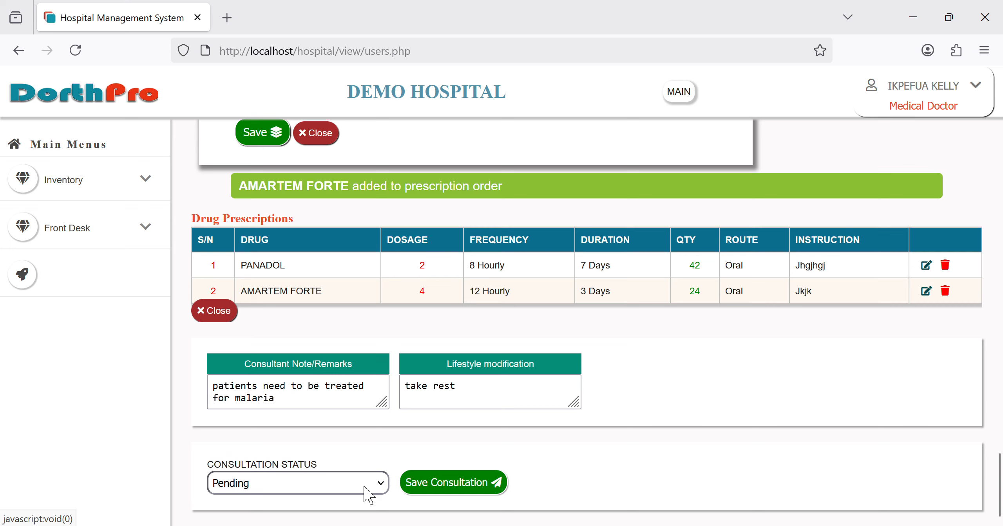
# Step: Set Close Consultation with follow-up required, next meeting 09/02/2025, and save the consultation
pyautogui.press('Down')
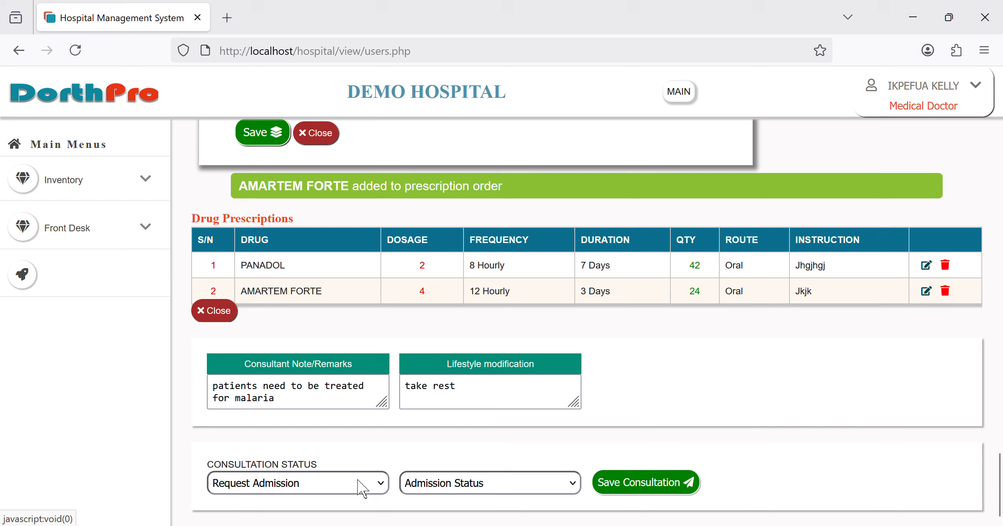
pyautogui.click(297, 455)
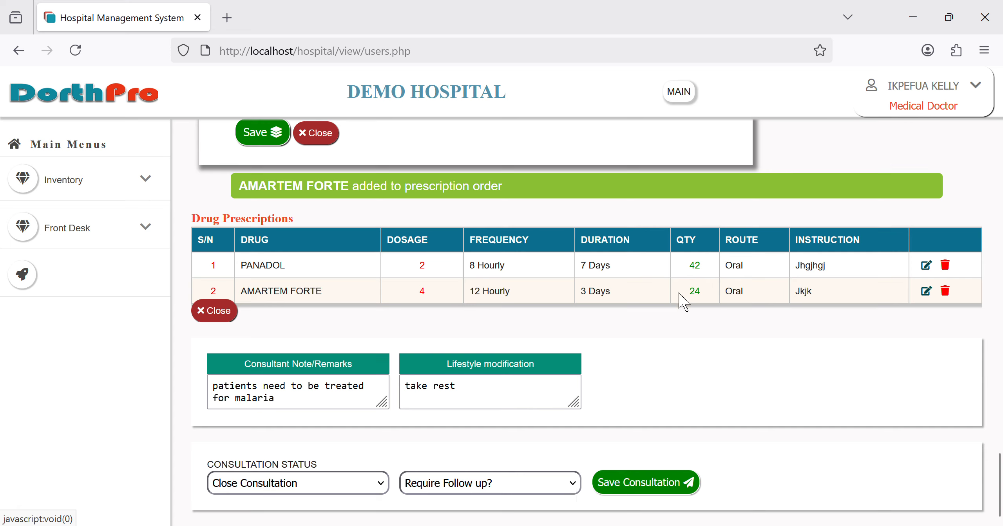
pyautogui.click(469, 457)
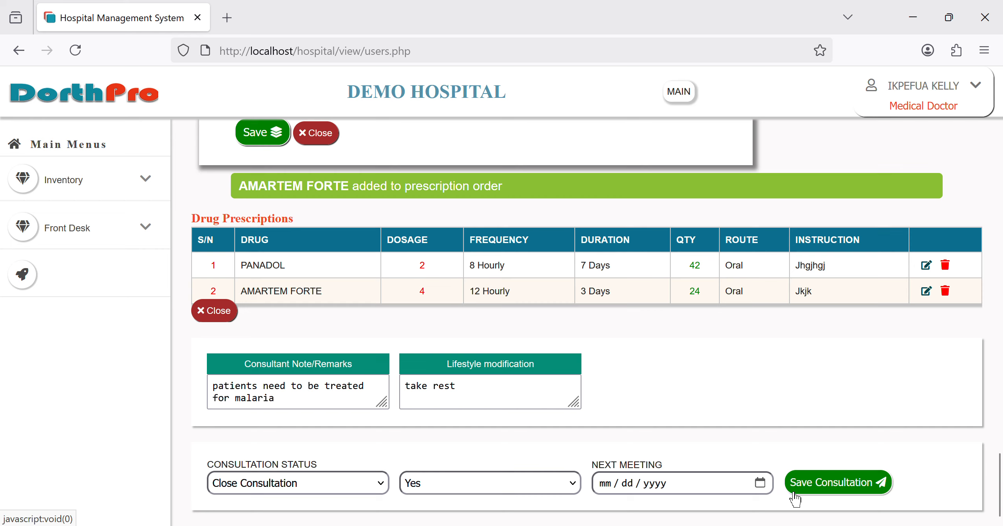
pyautogui.click(771, 488)
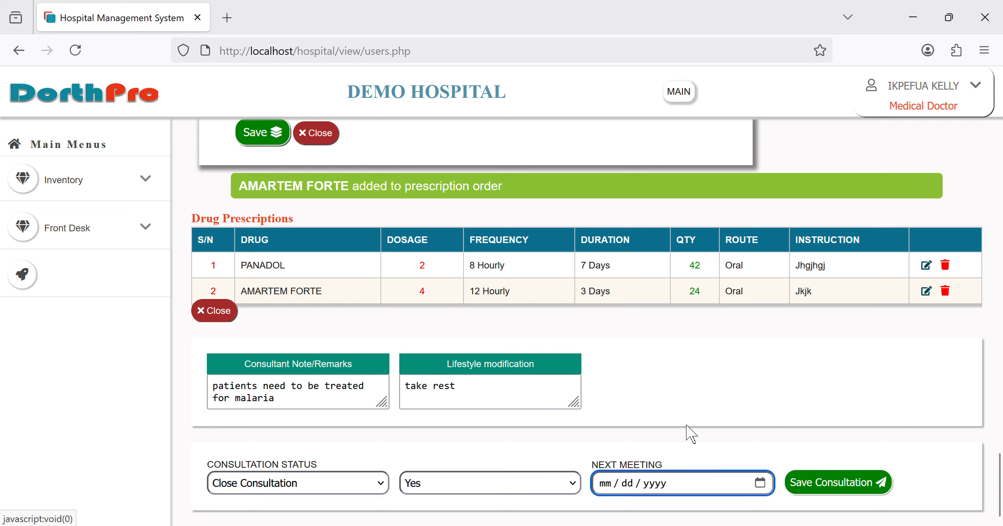
pyautogui.write('09022025')
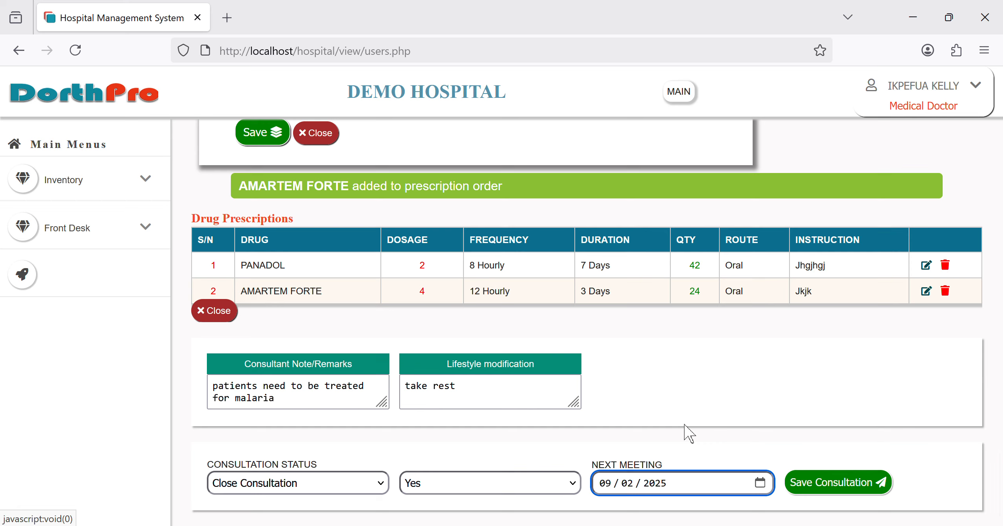
pyautogui.click(840, 496)
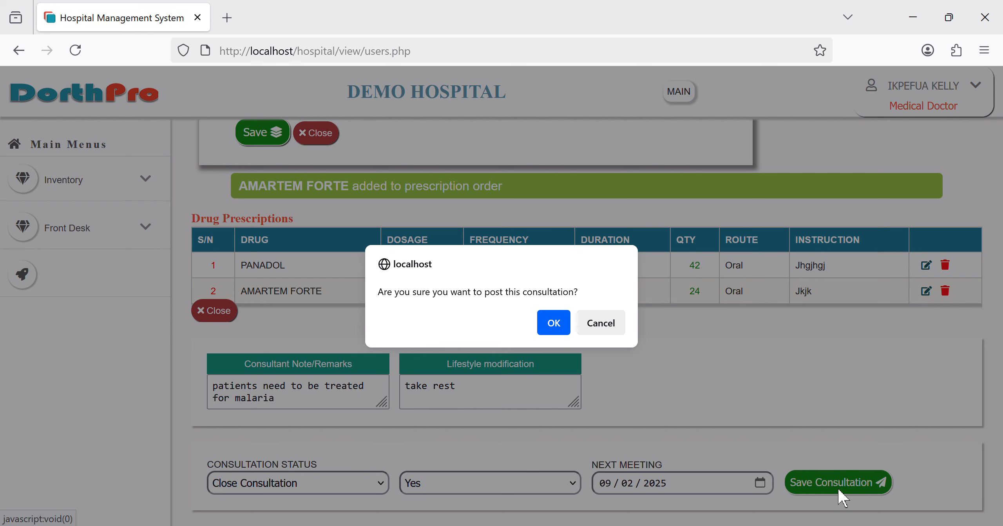
pyautogui.press('Return')
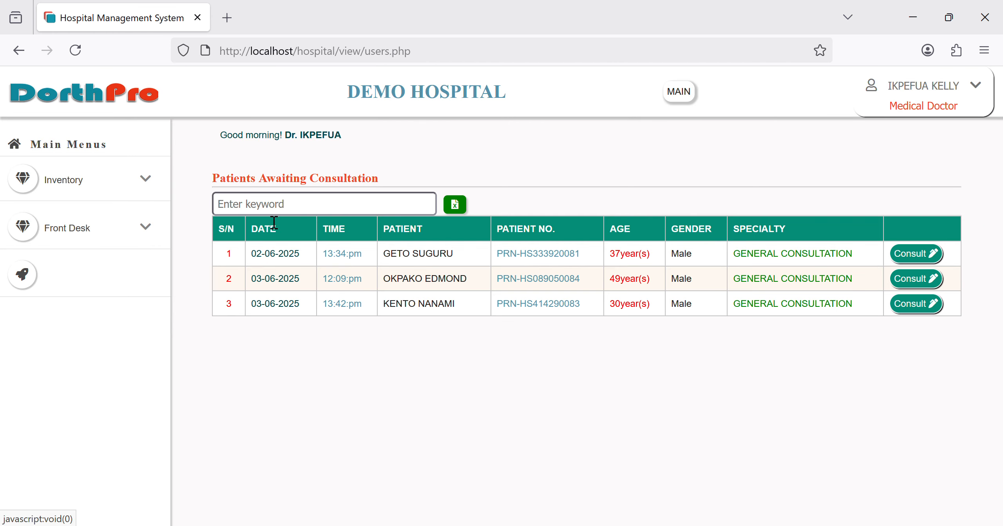
# Step: Log out of the doctor account and sign in as administrator using the saved 'sys' login
pyautogui.click(922, 112)
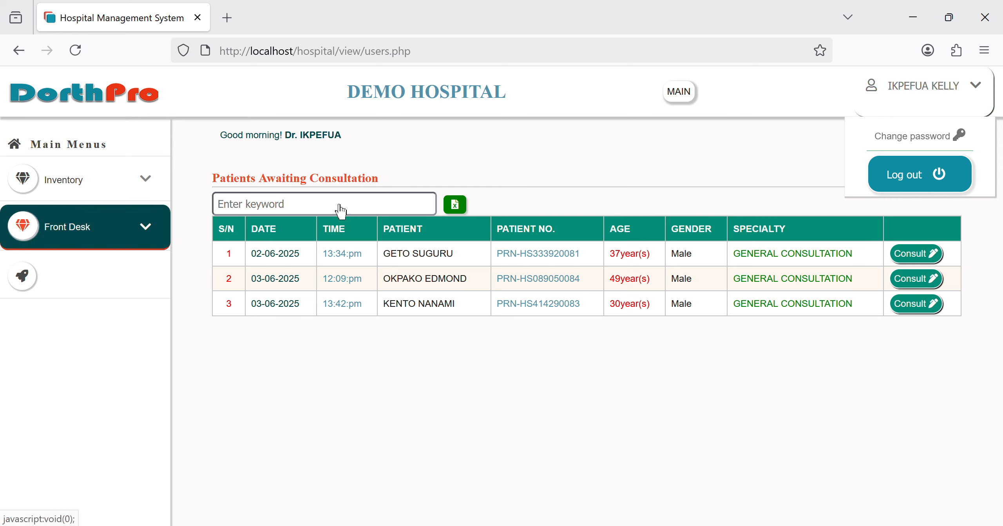
pyautogui.click(924, 195)
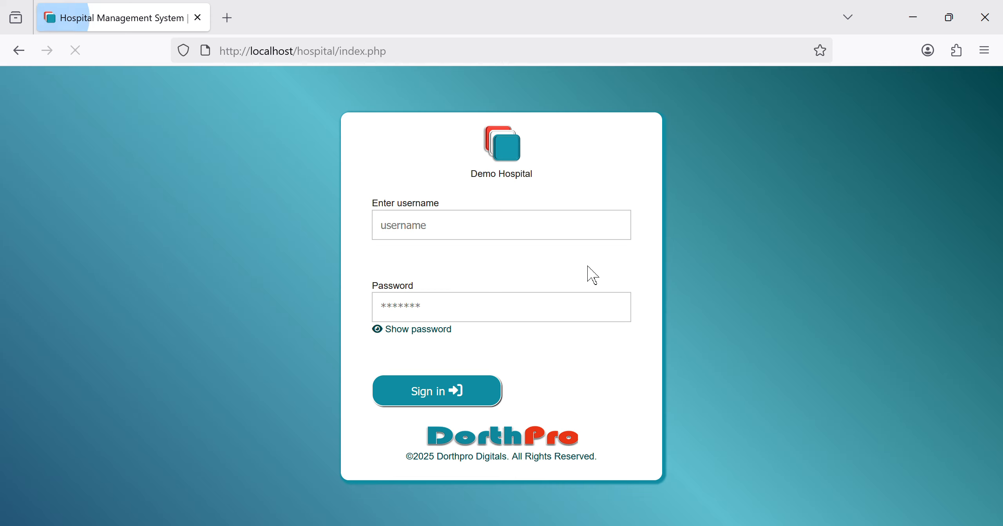
pyautogui.click(528, 239)
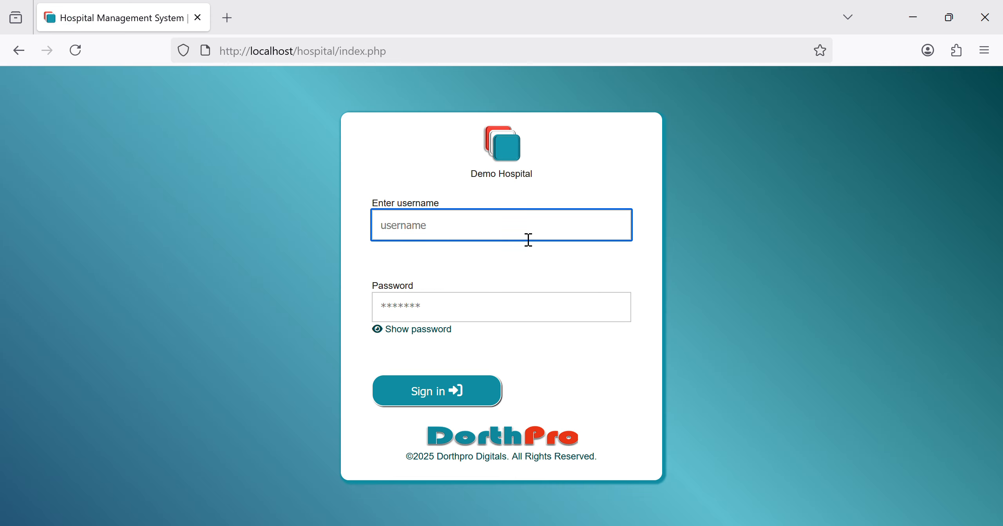
pyautogui.write('sys')
pyautogui.press('BackSpace')
pyautogui.write('sys')
pyautogui.click(495, 259)
pyautogui.press('Return')
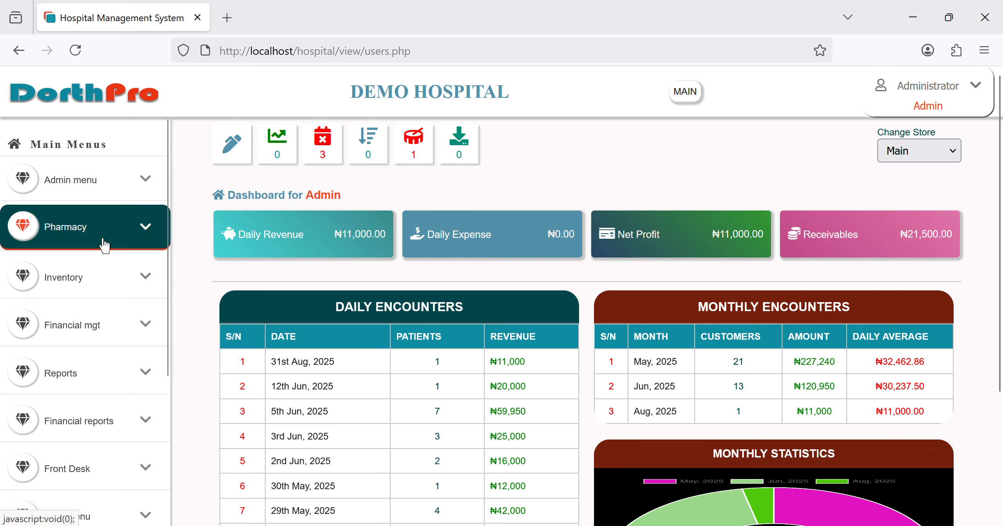
# Step: Reassign the first user from Medical Doctor to Pharmacist in Change User Role, then log out
pyautogui.click(149, 184)
pyautogui.scroll(-5, 116, 450)
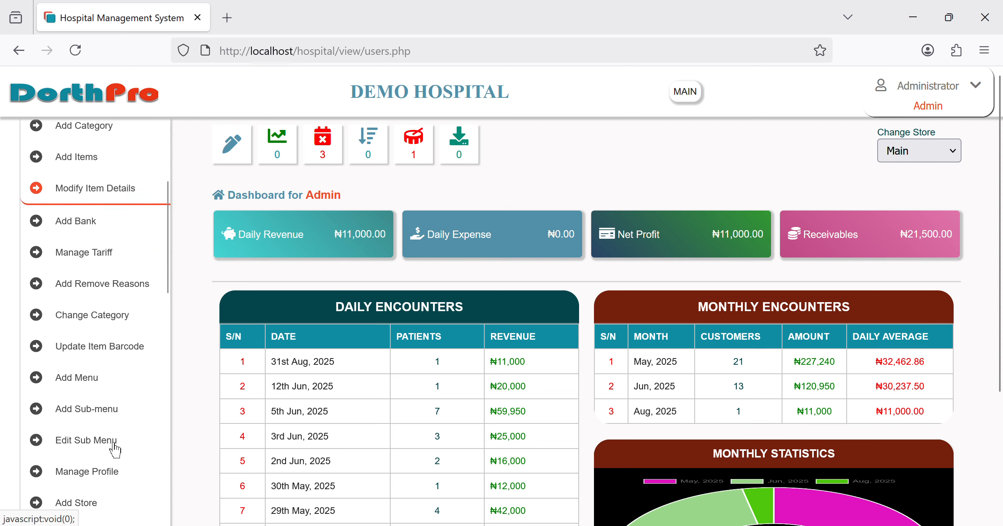
pyautogui.scroll(-10, 114, 450)
pyautogui.scroll(5, 113, 449)
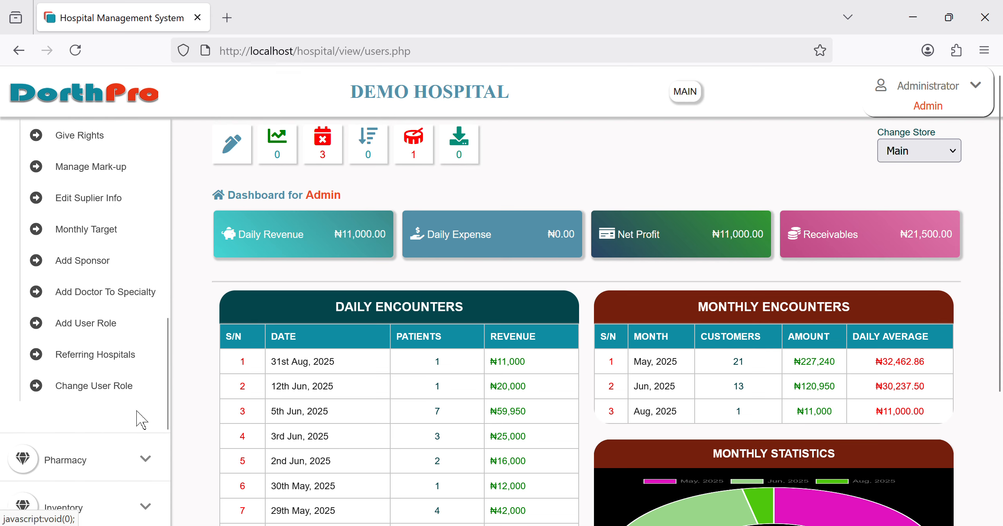
pyautogui.click(98, 387)
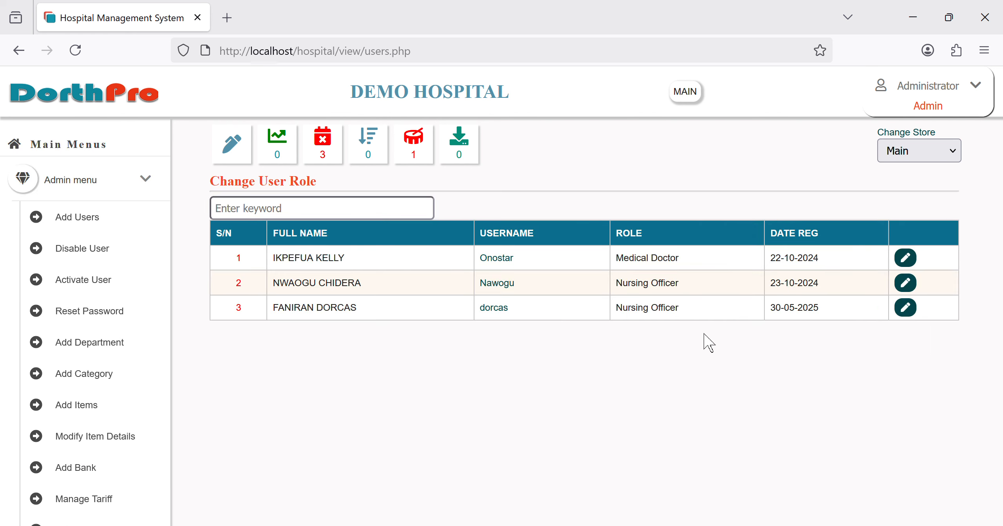
pyautogui.click(910, 264)
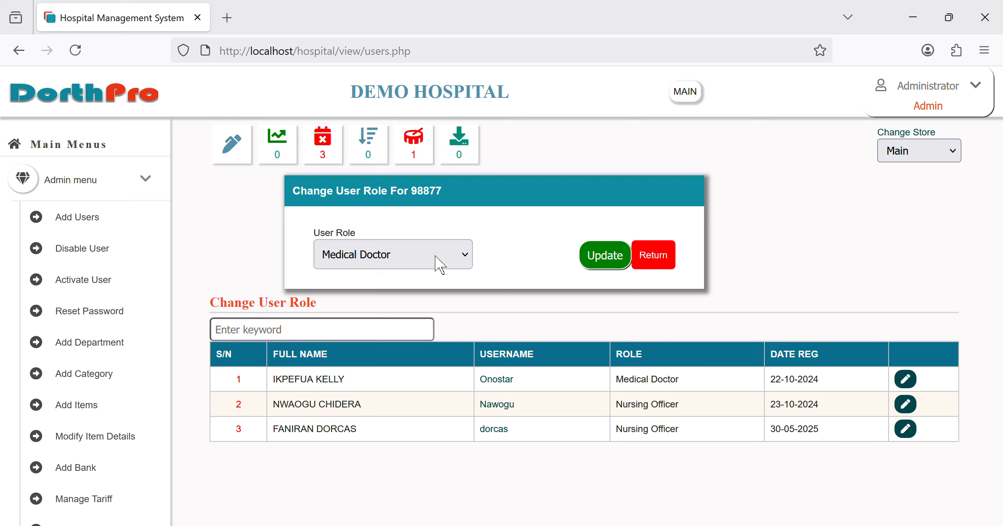
pyautogui.click(361, 468)
pyautogui.click(611, 257)
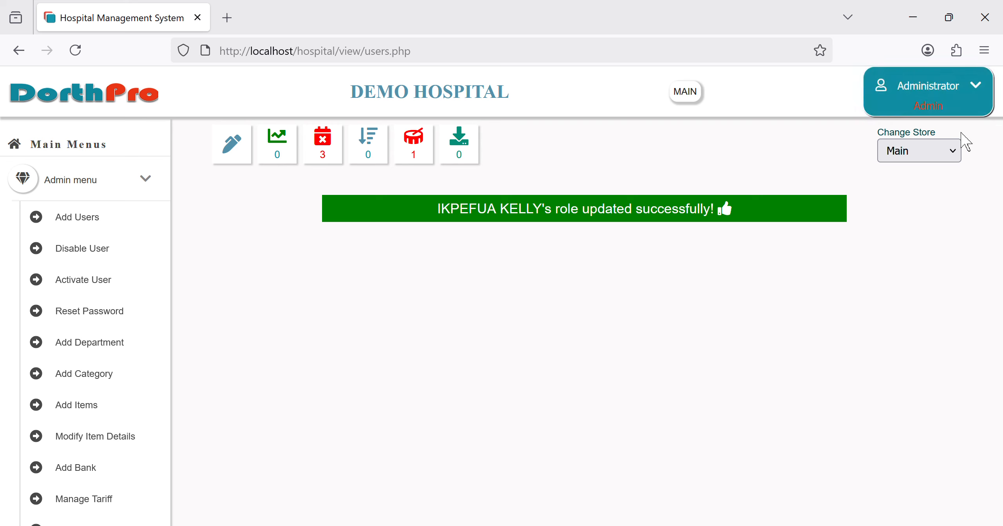
pyautogui.click(959, 116)
pyautogui.click(937, 186)
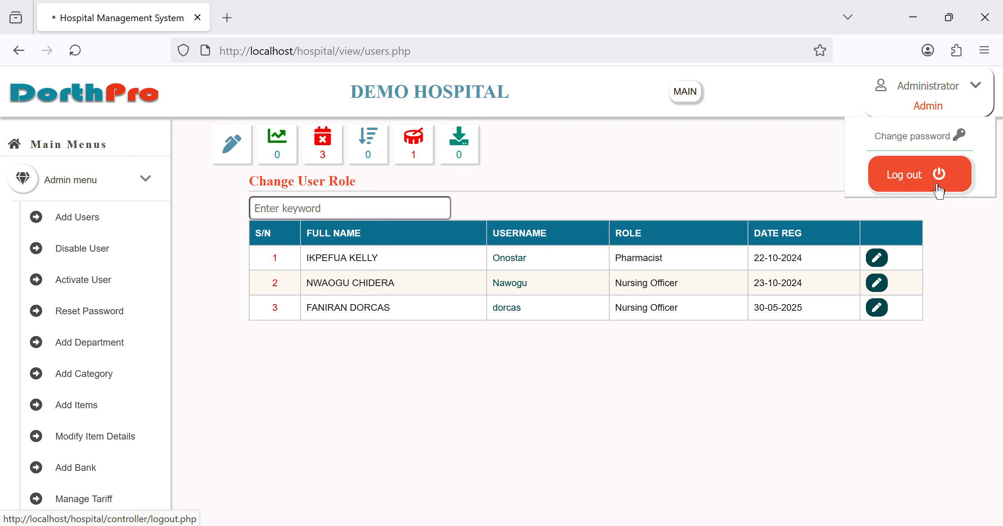
# Step: Sign in as the re-assigned pharmacist user using their username and saved login
pyautogui.click(430, 234)
pyautogui.write('onost')
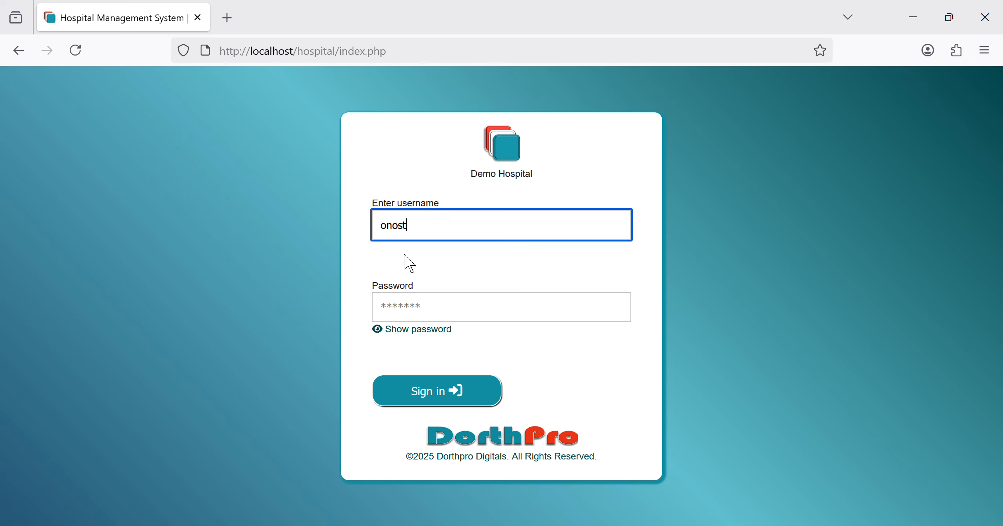
pyautogui.click(404, 255)
pyautogui.press('Return')
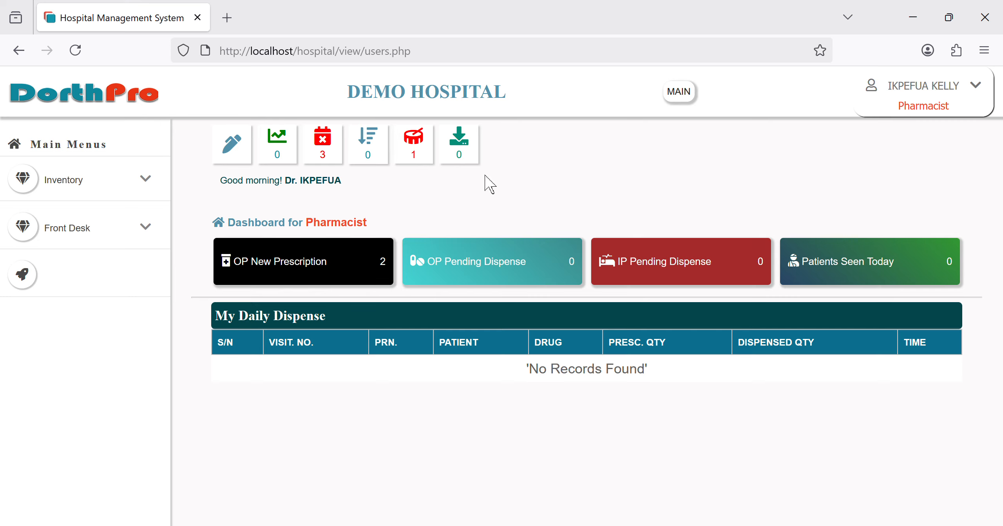
pyautogui.click(322, 155)
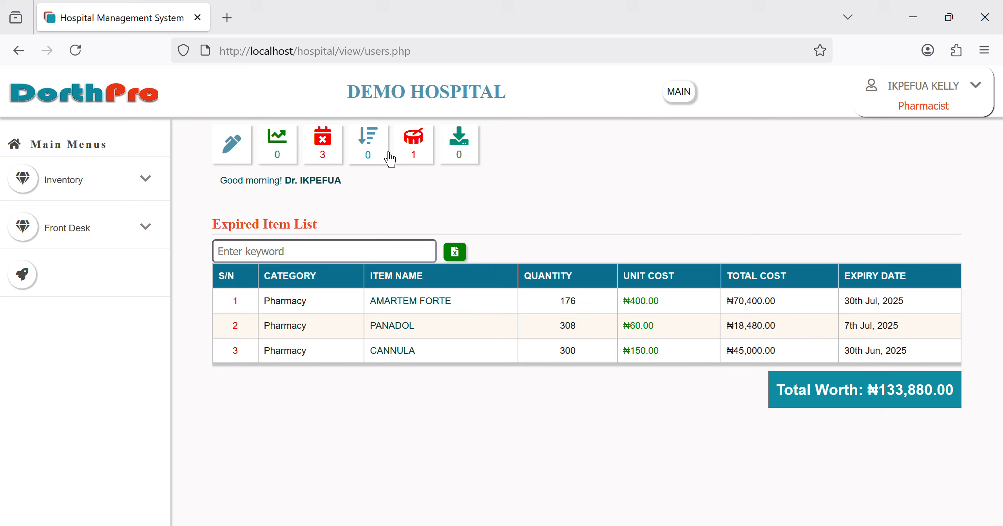
pyautogui.click(120, 98)
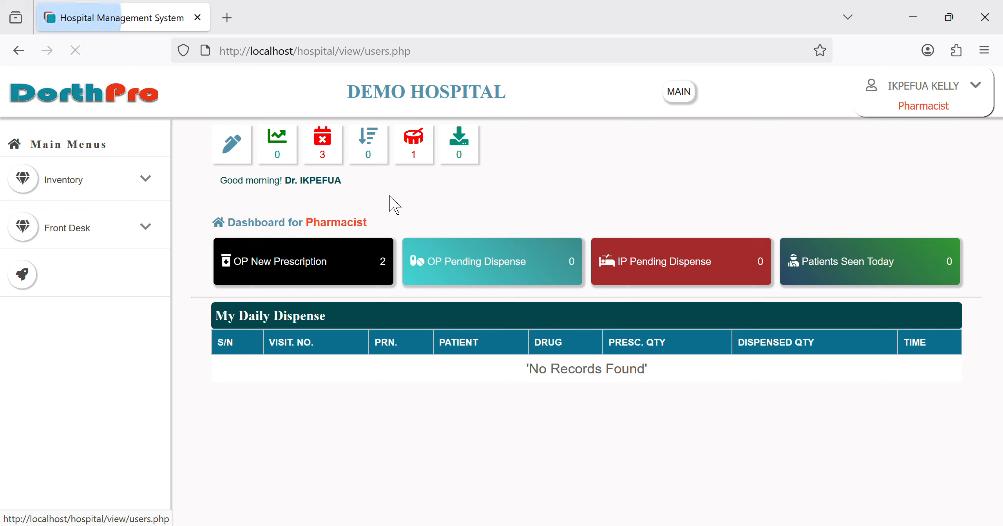
pyautogui.click(302, 157)
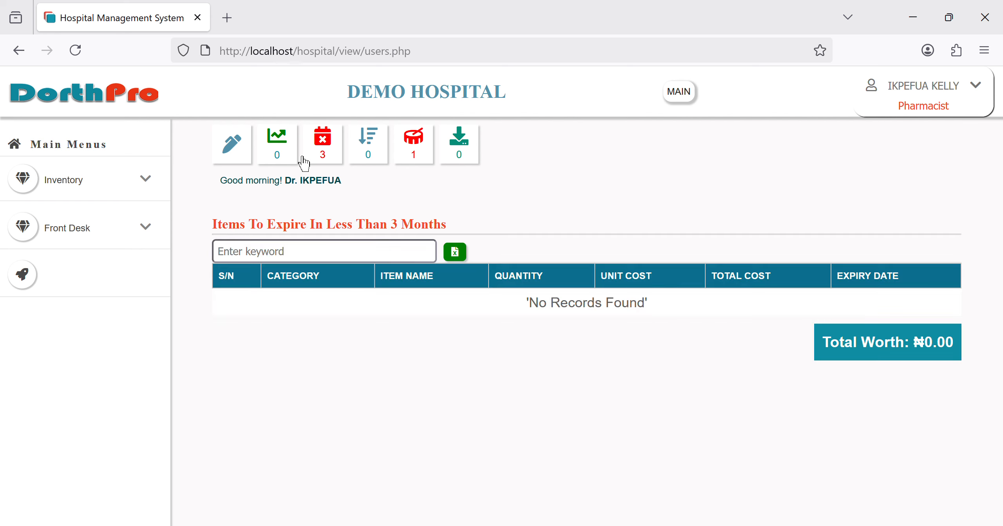
pyautogui.click(148, 101)
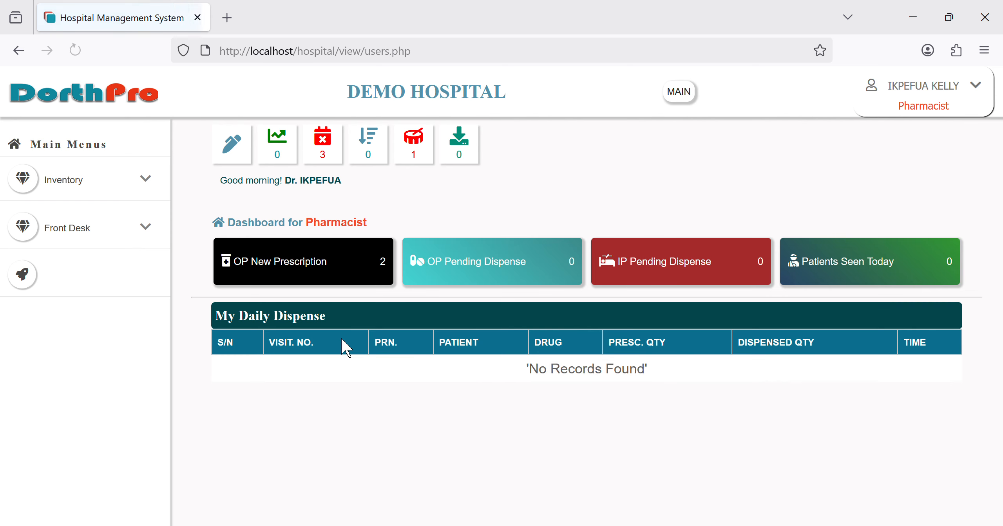
pyautogui.click(278, 279)
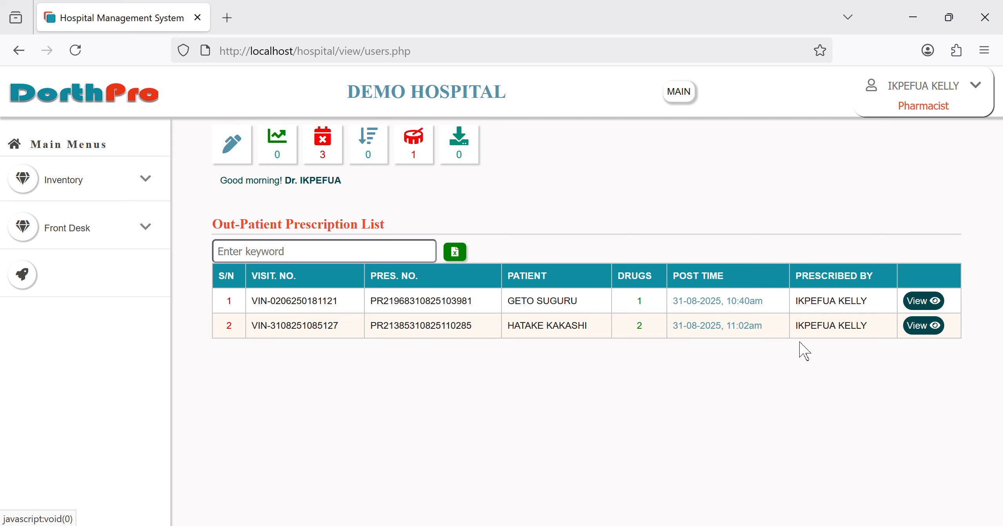
# Step: View the second patient's prescription listing PANADOL (qty 42) and AMARTEM FORTE (qty 24)
pyautogui.click(937, 327)
pyautogui.scroll(-5, 432, 357)
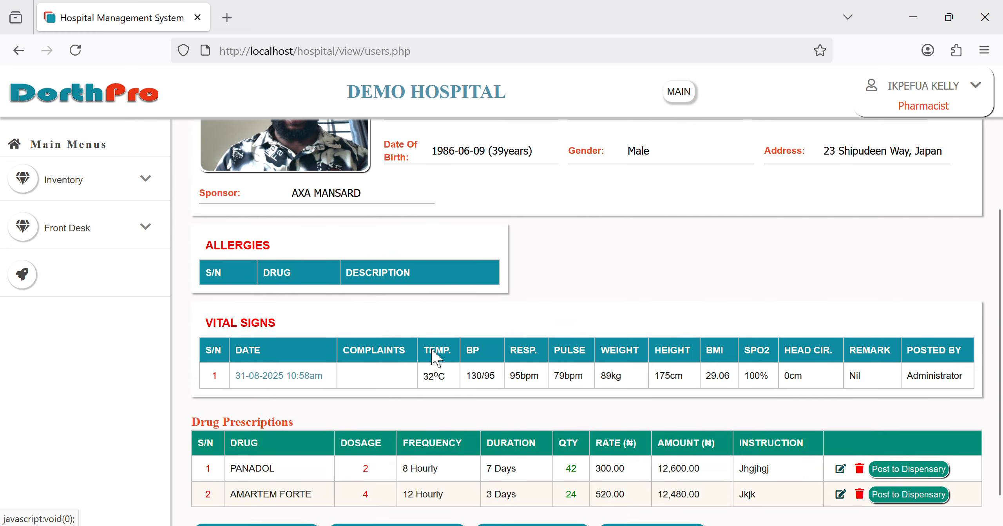
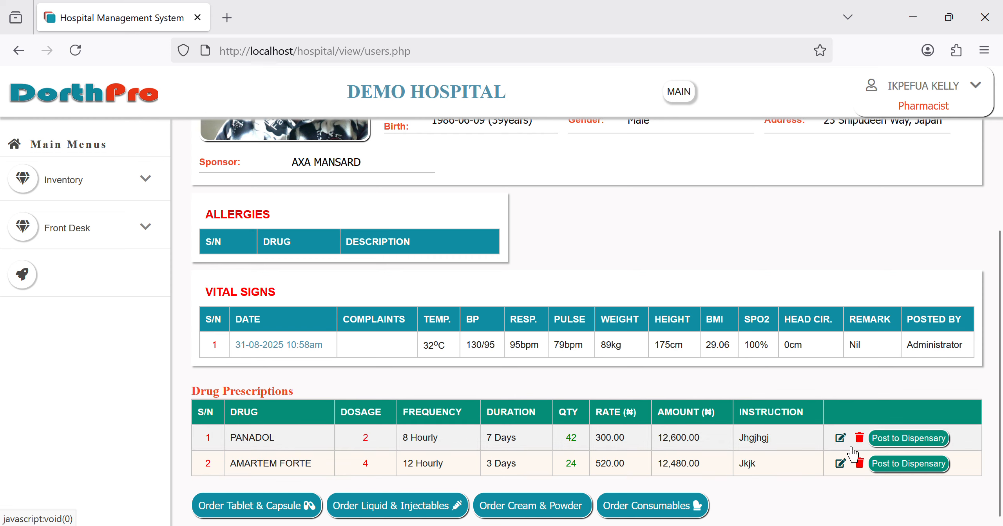
# Step: Post the PANADOL and AMARTEM FORTE prescriptions to the dispensary
pyautogui.click(840, 438)
pyautogui.click(925, 439)
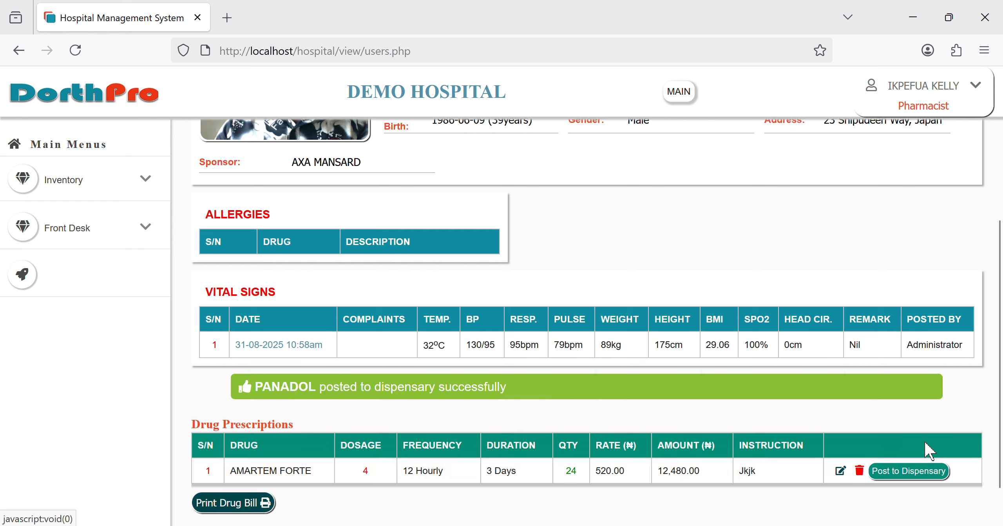
pyautogui.click(925, 472)
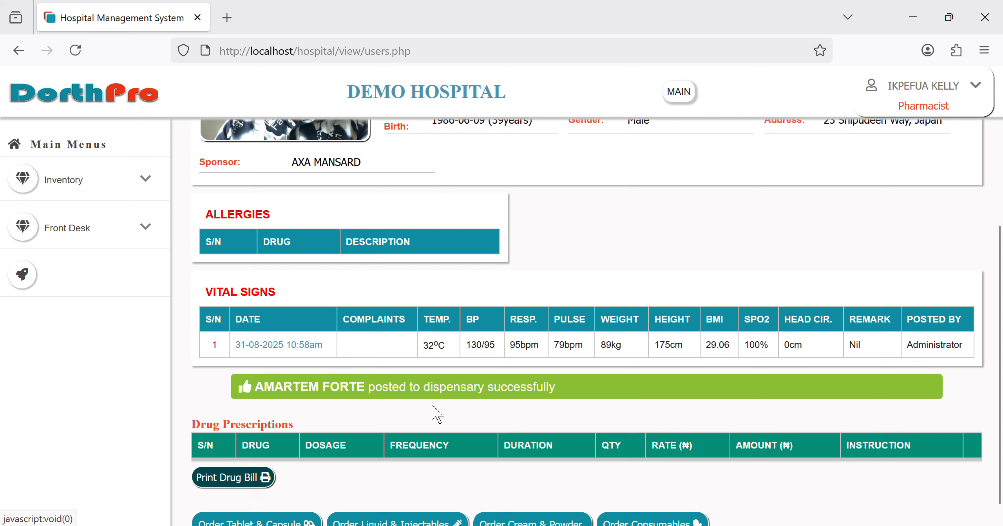
# Step: Preview the ₦25,080 pharmacy drug bill without printing it
pyautogui.click(229, 478)
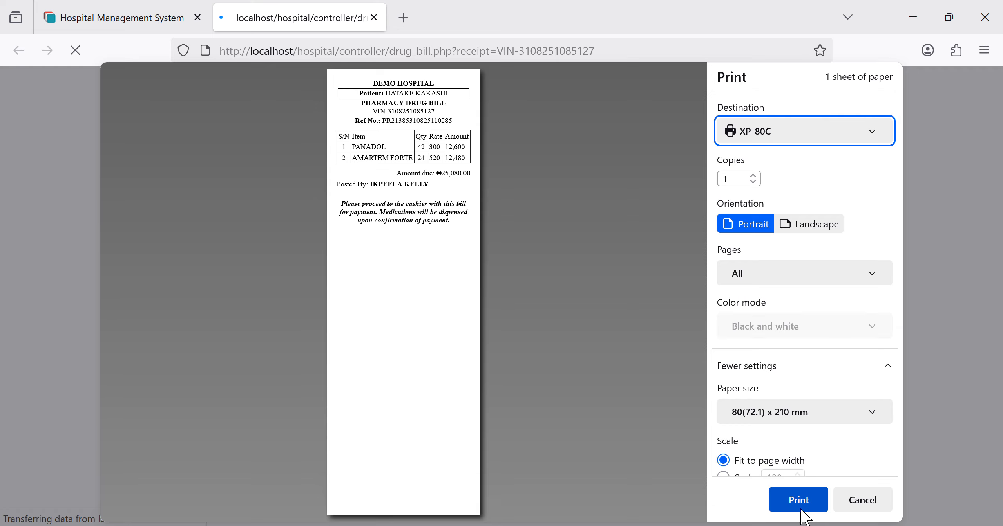
pyautogui.click(856, 508)
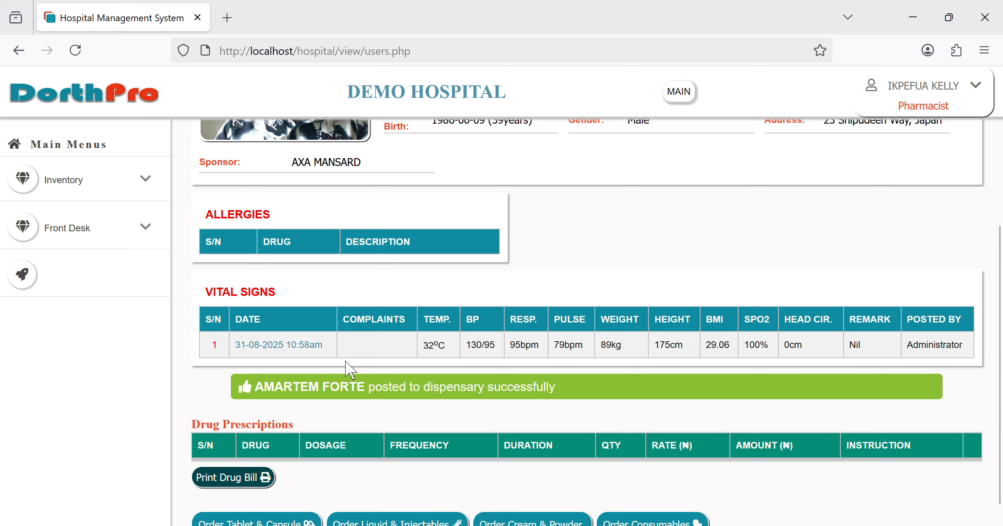
pyautogui.click(941, 120)
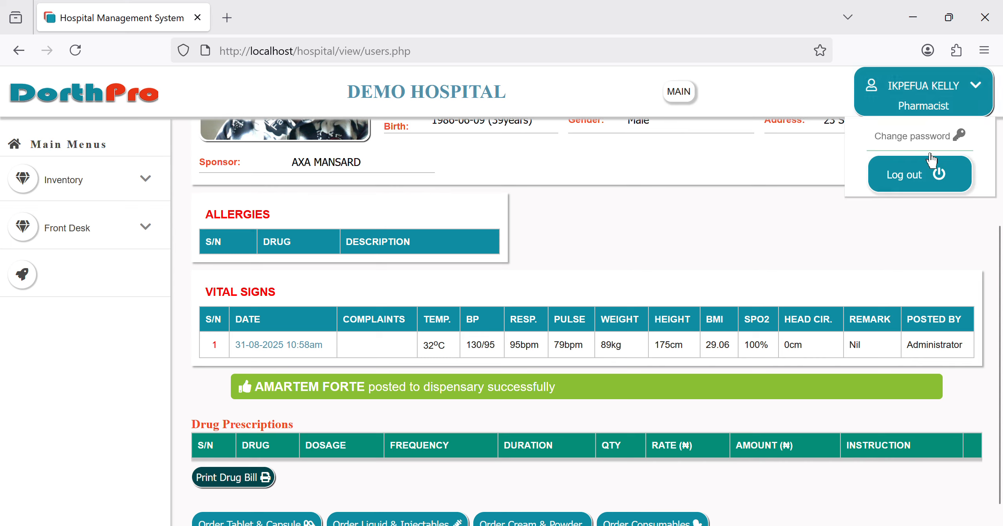
# Step: Sign out of the pharmacist account and sign in as administrator with the saved login
pyautogui.click(908, 189)
pyautogui.click(581, 242)
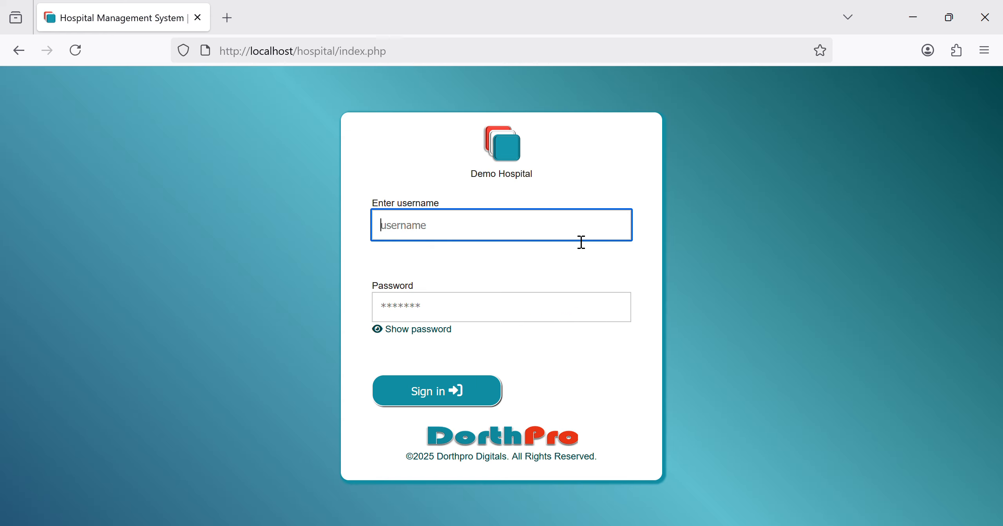
pyautogui.write('sys')
pyautogui.click(546, 267)
pyautogui.press('Return')
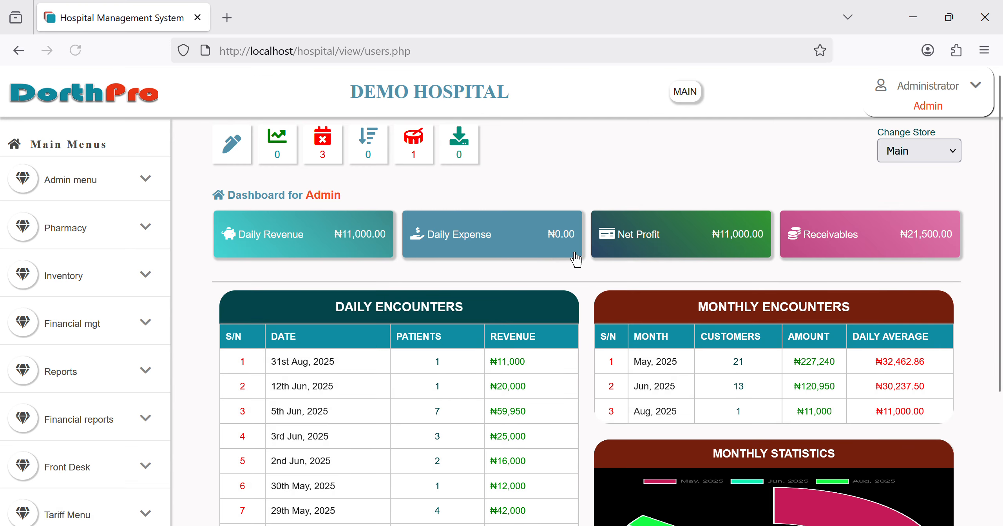
pyautogui.scroll(-6, 96, 380)
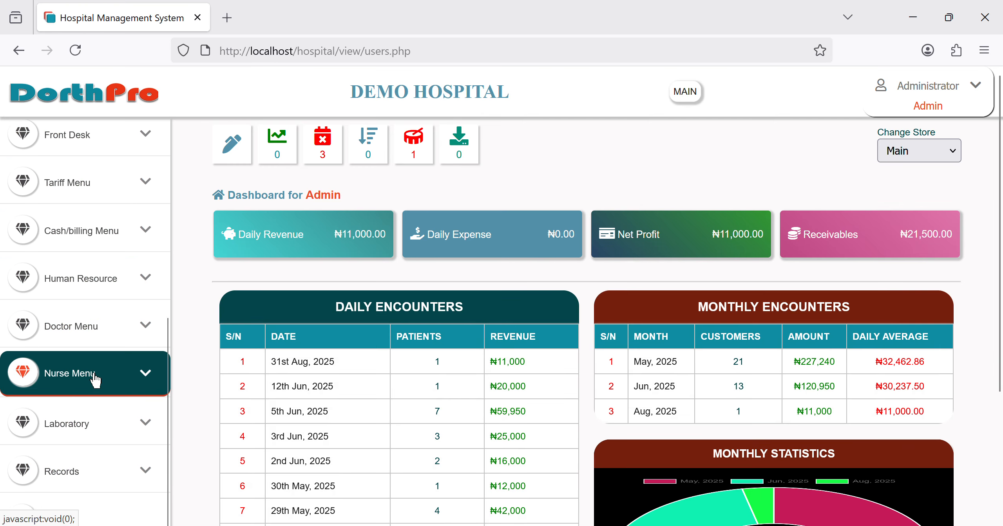
pyautogui.scroll(6, 95, 378)
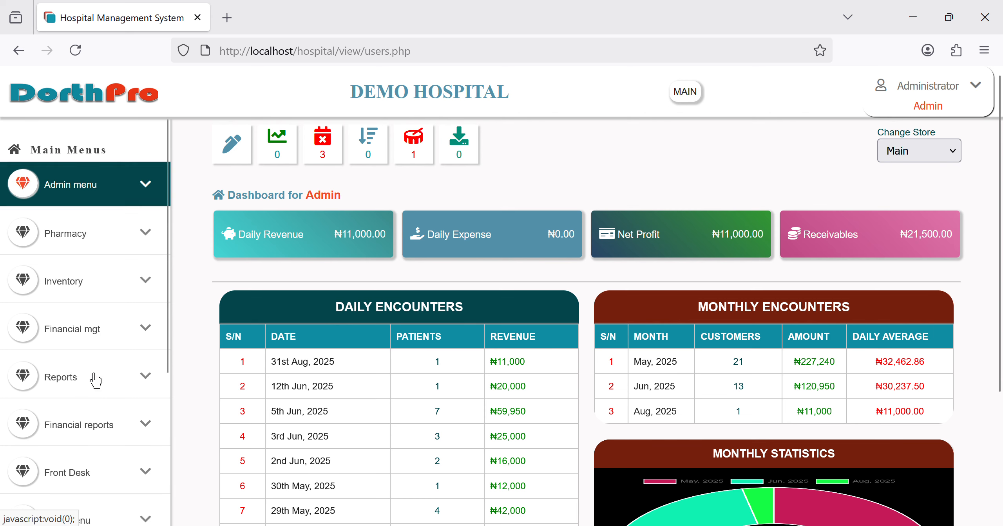
# Step: In Change User Role, make the third user a Cashier, then log out
pyautogui.click(112, 190)
pyautogui.scroll(-10, 115, 353)
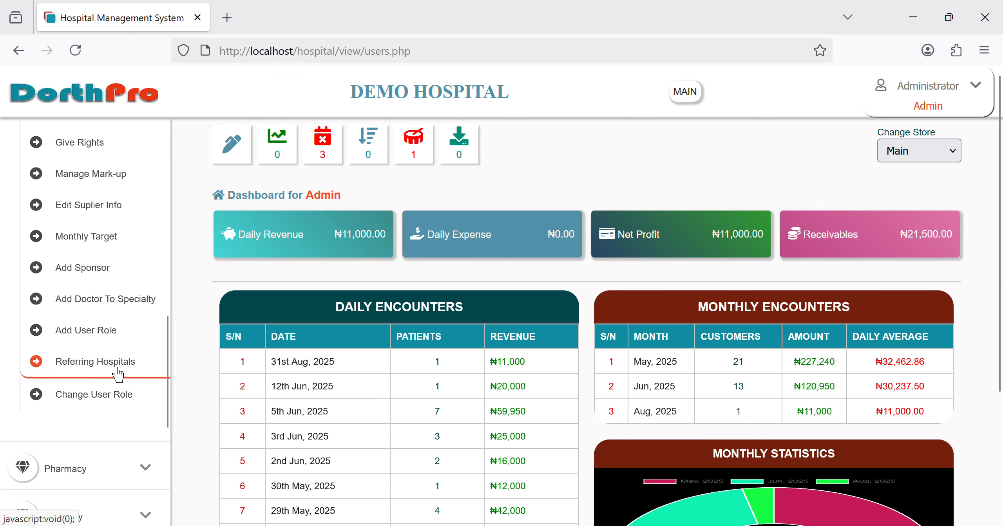
pyautogui.click(116, 377)
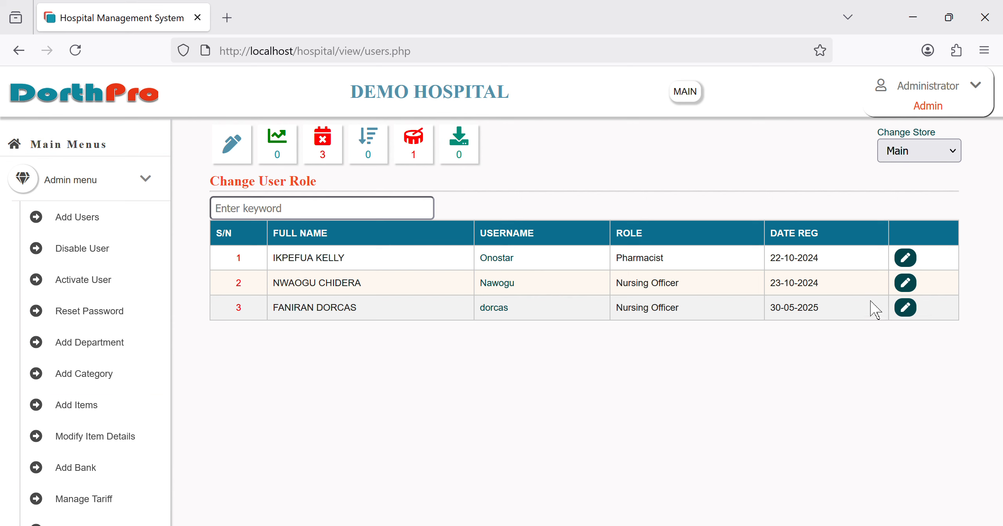
pyautogui.click(916, 312)
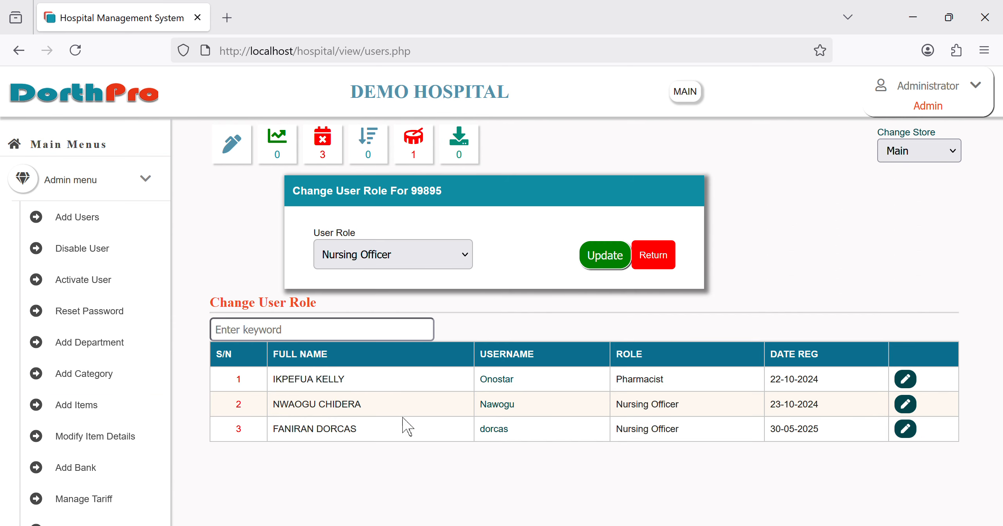
pyautogui.click(360, 360)
pyautogui.click(613, 257)
pyautogui.click(973, 116)
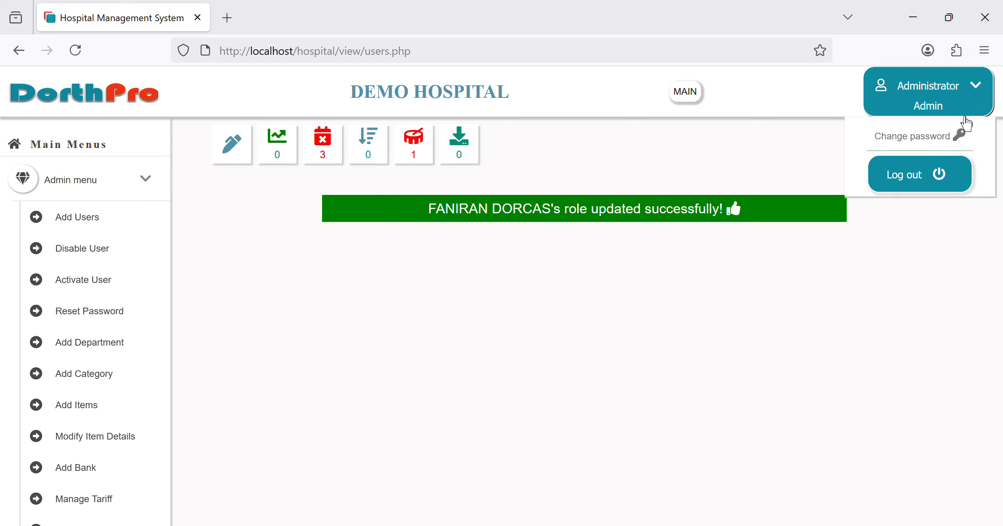
pyautogui.click(940, 187)
pyautogui.click(601, 235)
# Step: Sign in with the new cashier's username and autofilled password
pyautogui.write('dor')
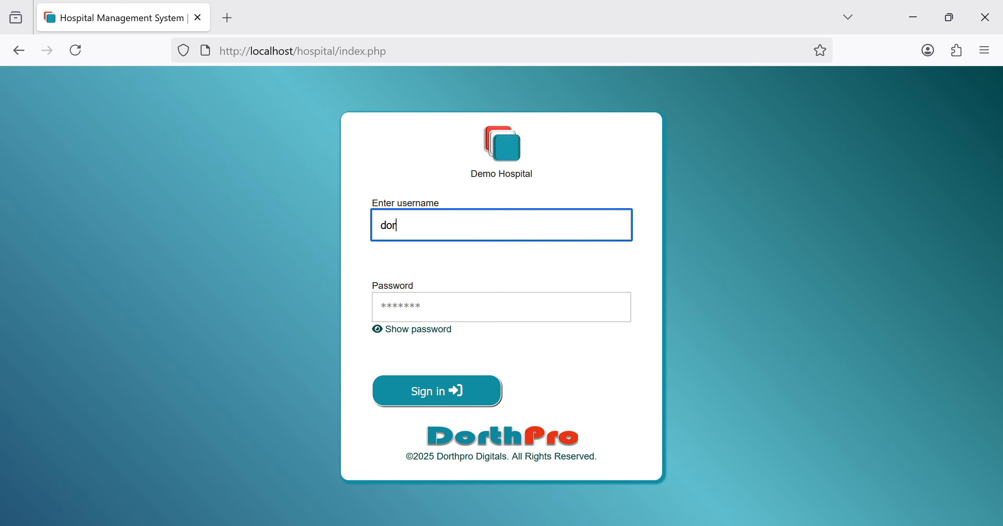
pyautogui.write('cas')
pyautogui.press('Return')
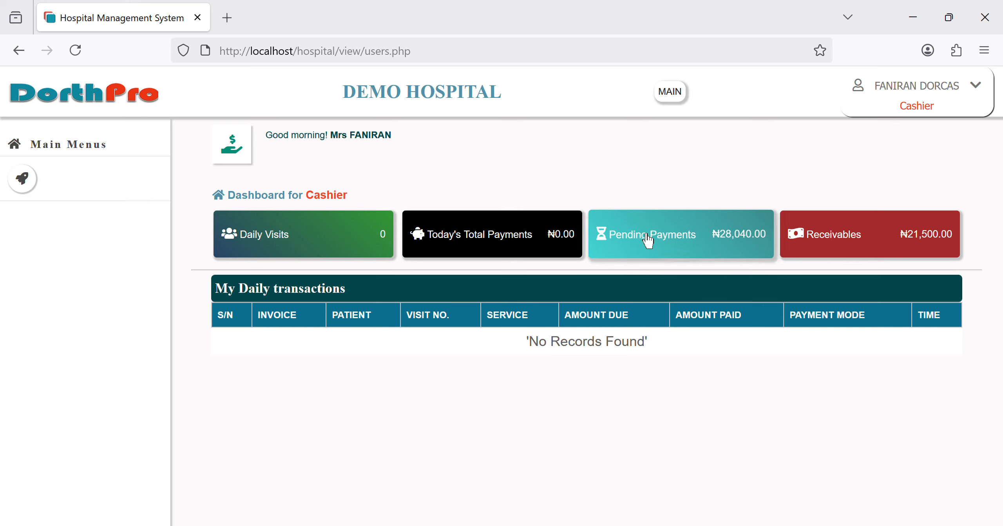
# Step: Post the second pending out-patient's ₦27,080.00 bill as a Cash payment
pyautogui.click(242, 161)
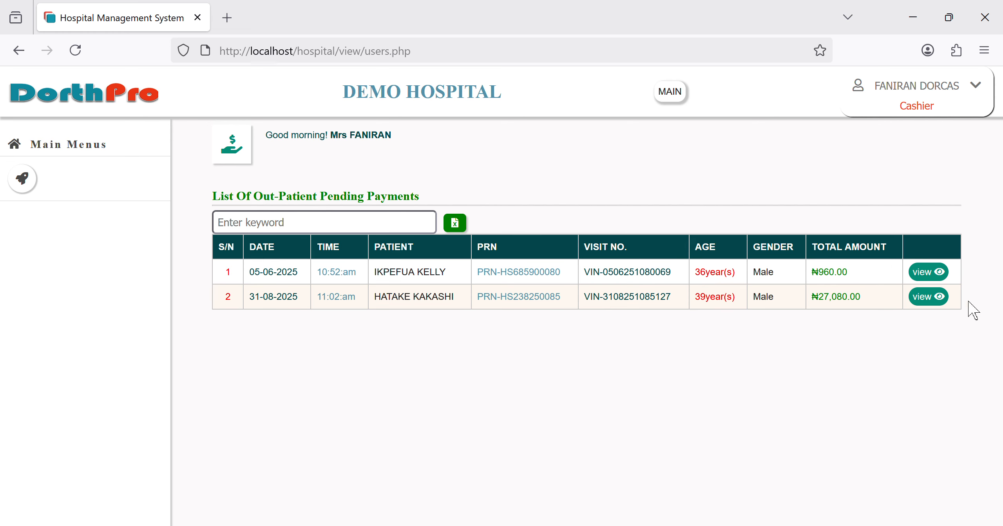
pyautogui.click(940, 302)
pyautogui.scroll(-1, 530, 378)
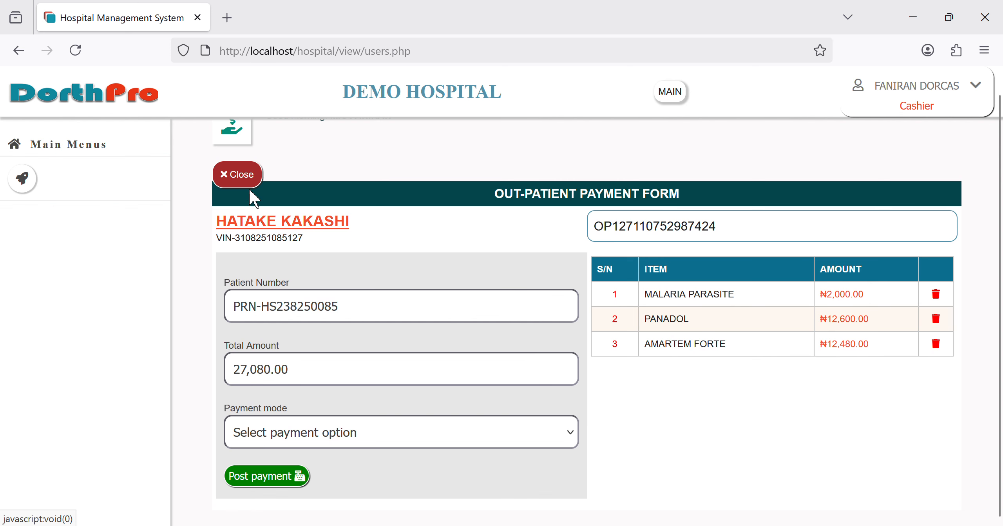
pyautogui.click(251, 187)
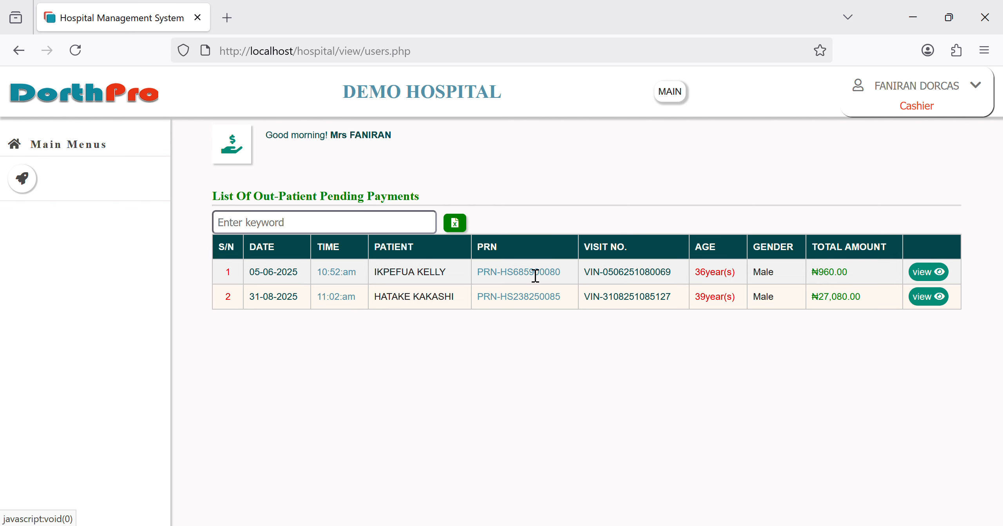
pyautogui.click(928, 297)
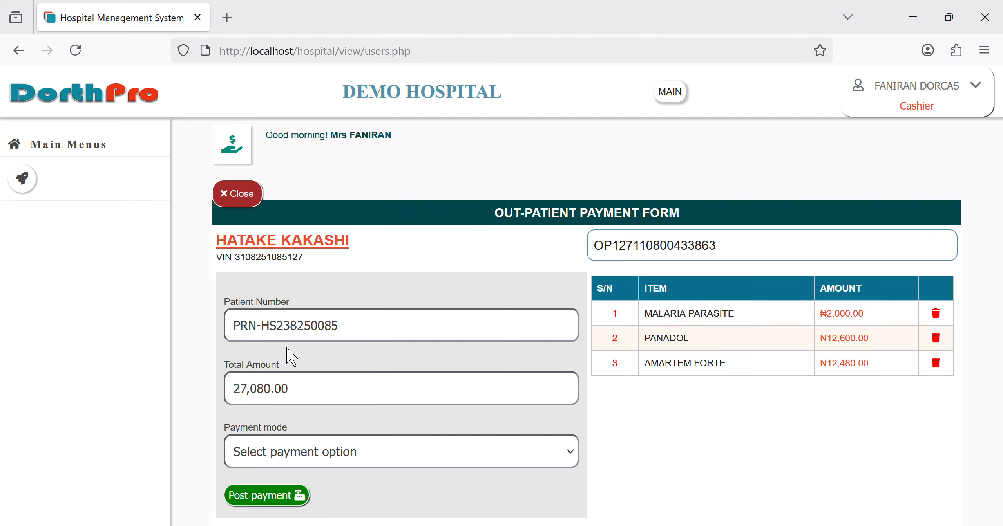
pyautogui.click(300, 284)
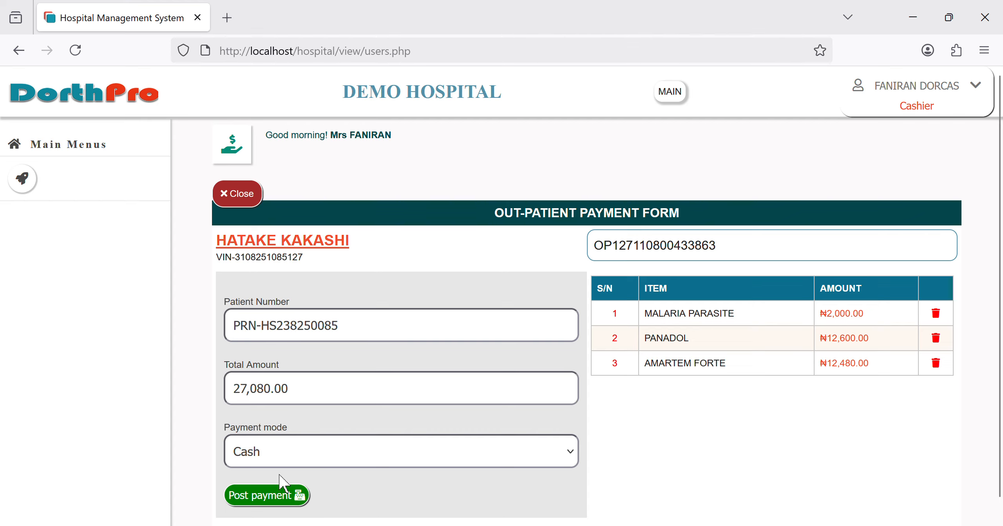
pyautogui.click(258, 505)
pyautogui.press('Return')
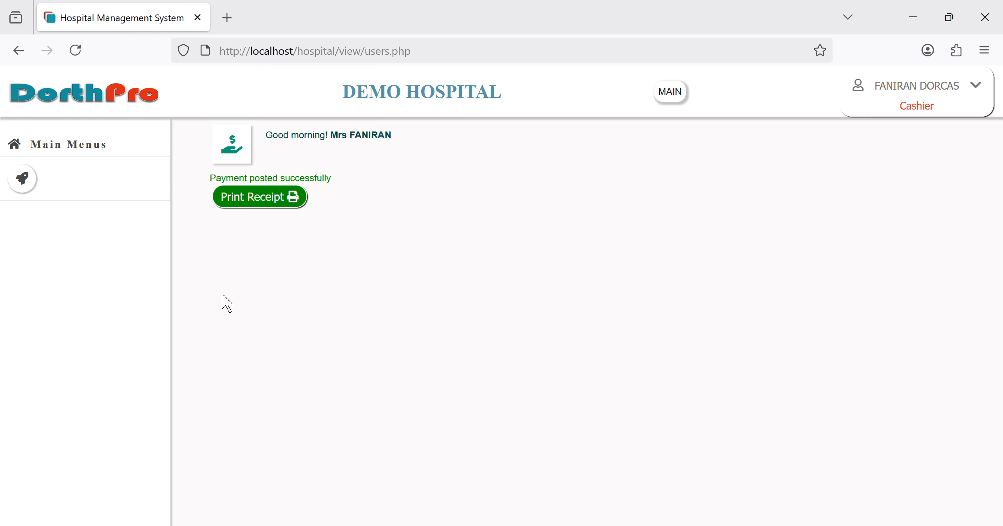
pyautogui.click(133, 114)
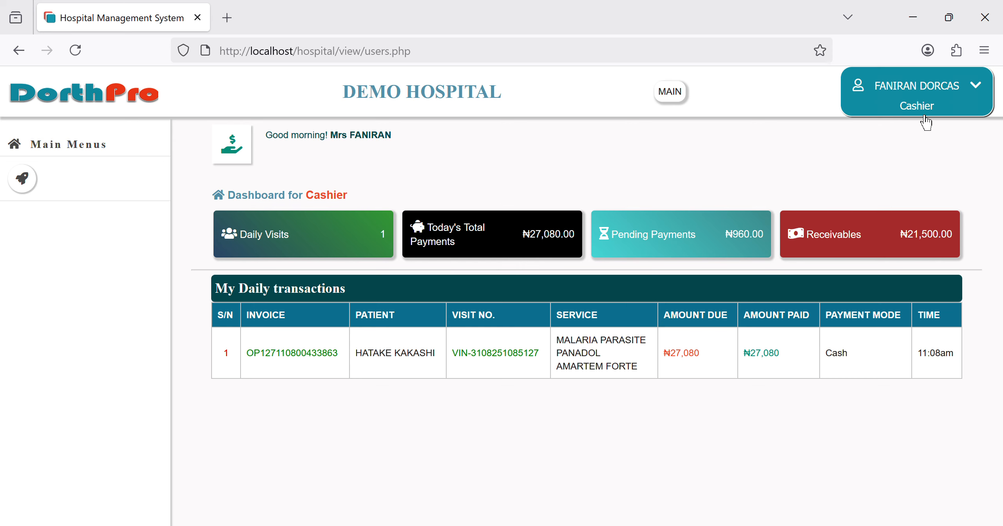
pyautogui.click(901, 98)
# Step: Sign out of the cashier account and sign back in as administrator
pyautogui.click(919, 191)
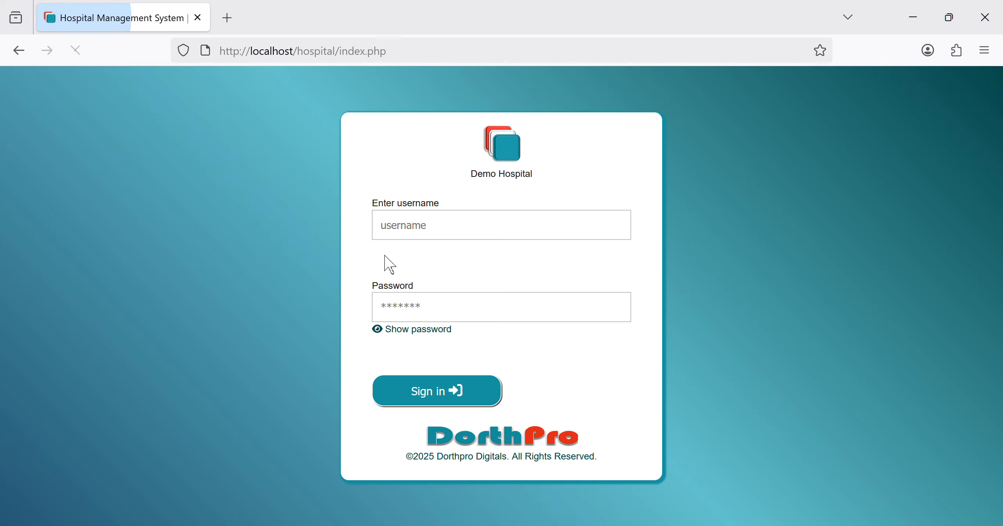
pyautogui.click(438, 231)
pyautogui.write('sy')
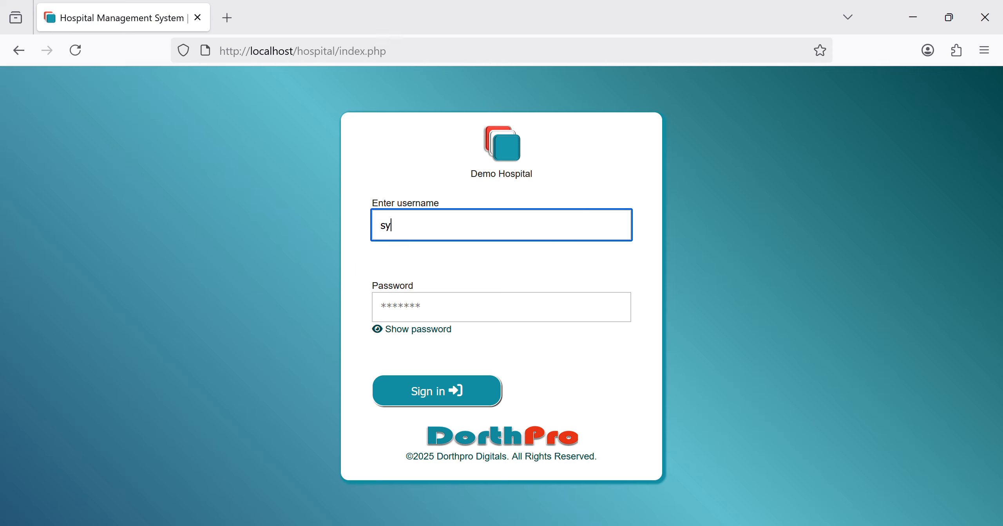
pyautogui.click(424, 256)
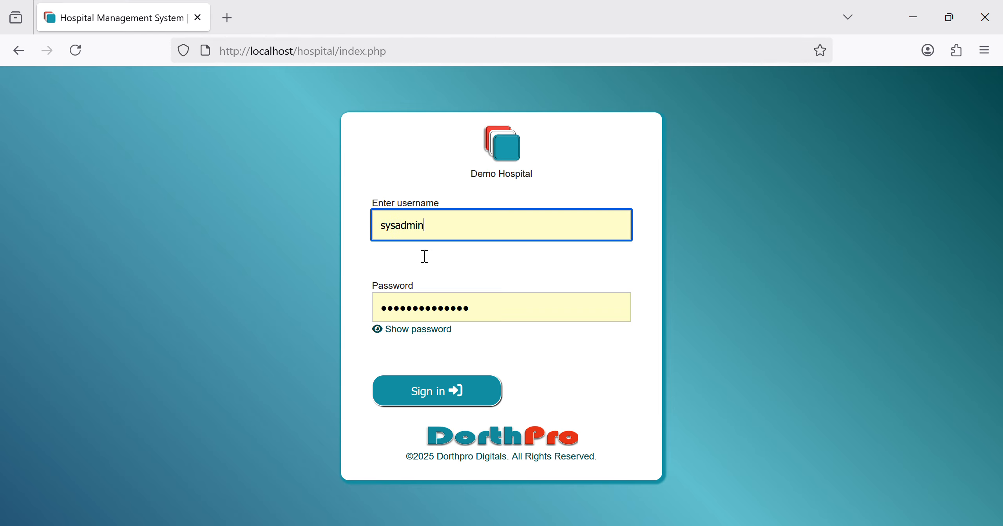
pyautogui.press('Return')
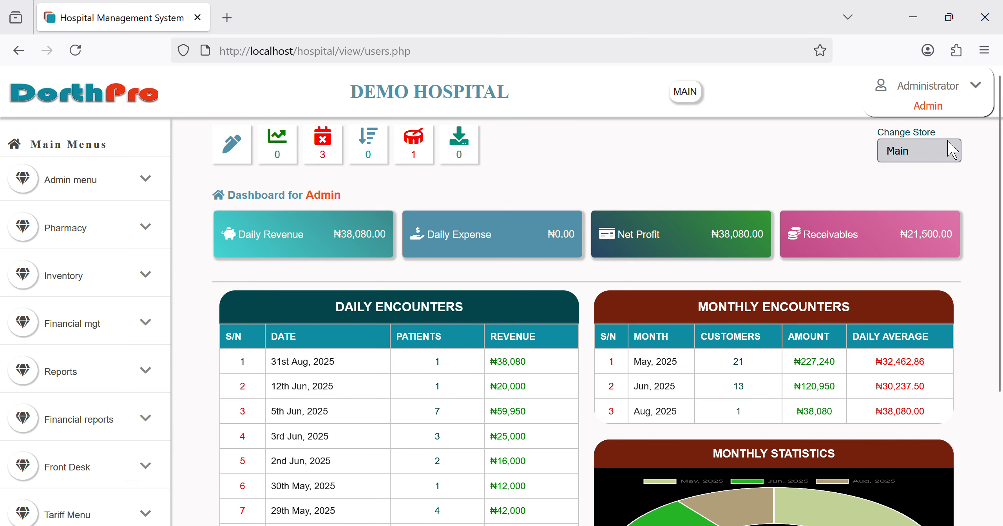
# Step: Sign out of administrator and sign in as the pharmacist with the saved login
pyautogui.click(928, 103)
pyautogui.click(939, 168)
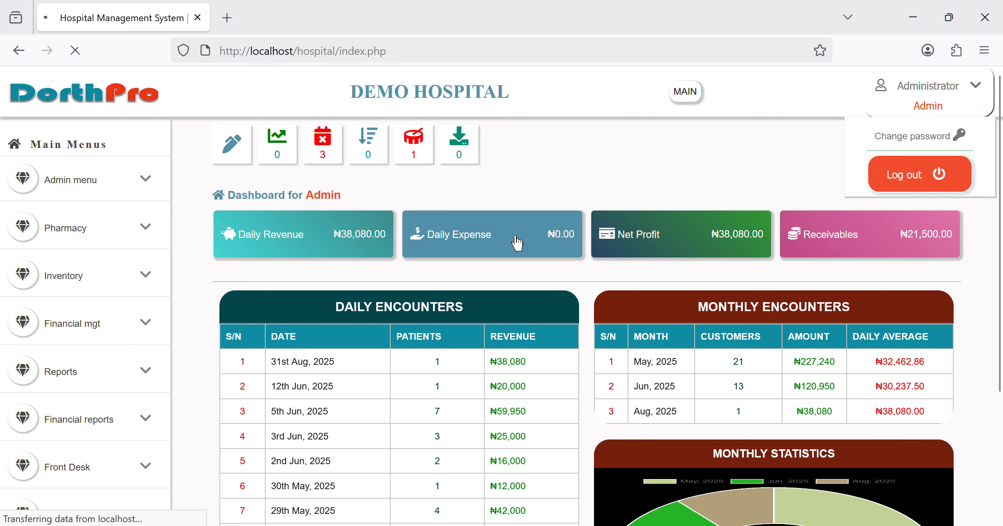
pyautogui.write('onos')
pyautogui.click(427, 264)
pyautogui.press('Return')
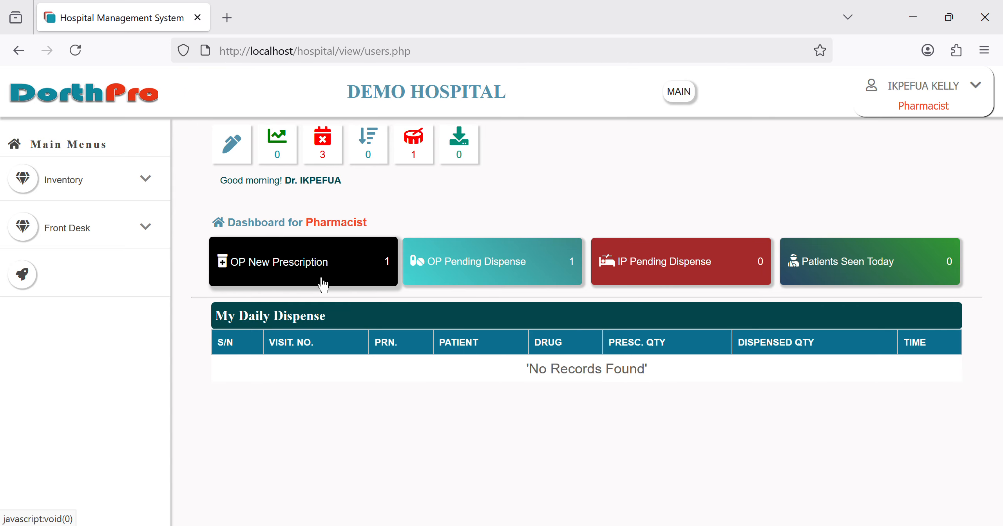
# Step: Open the pending out-patient prescription and preview the PANADOL and AMARTEM FORTE receipts without printing
pyautogui.click(504, 273)
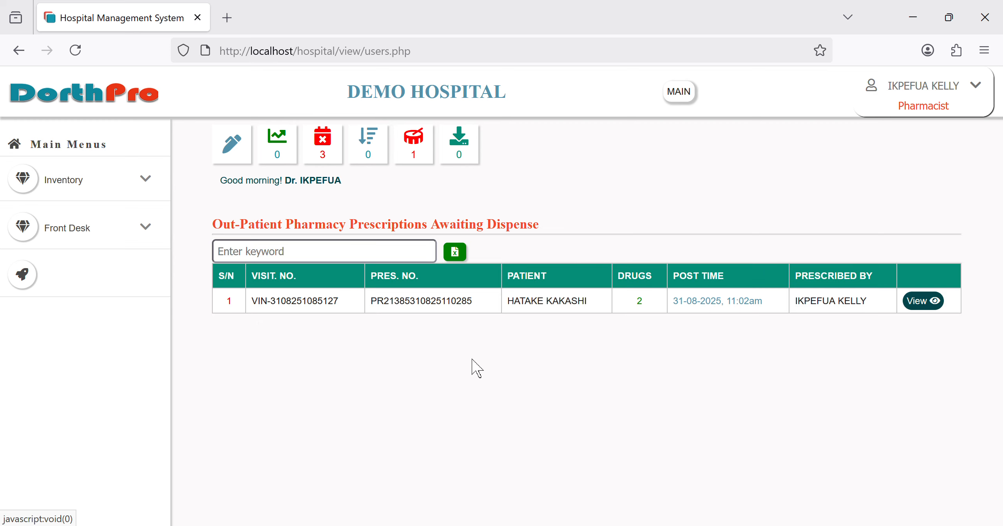
pyautogui.click(931, 307)
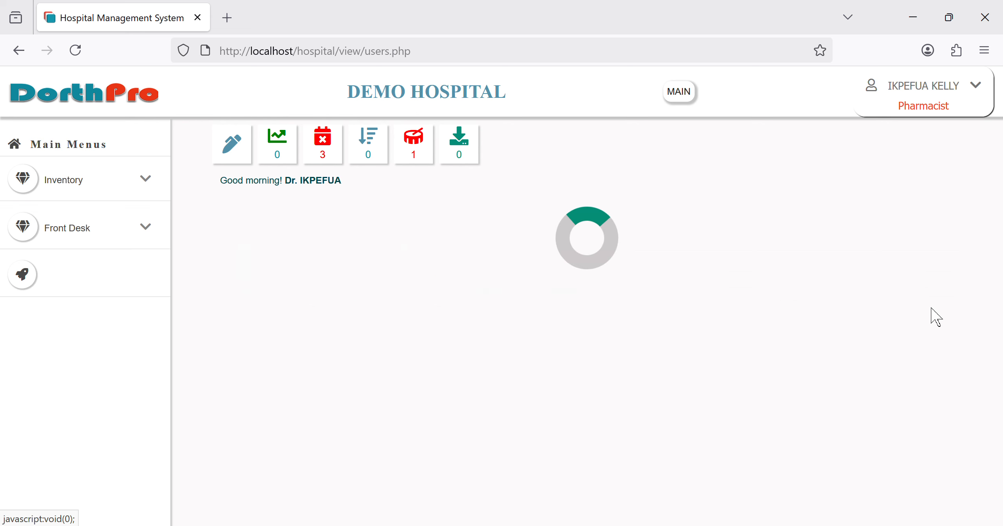
pyautogui.scroll(-5, 504, 399)
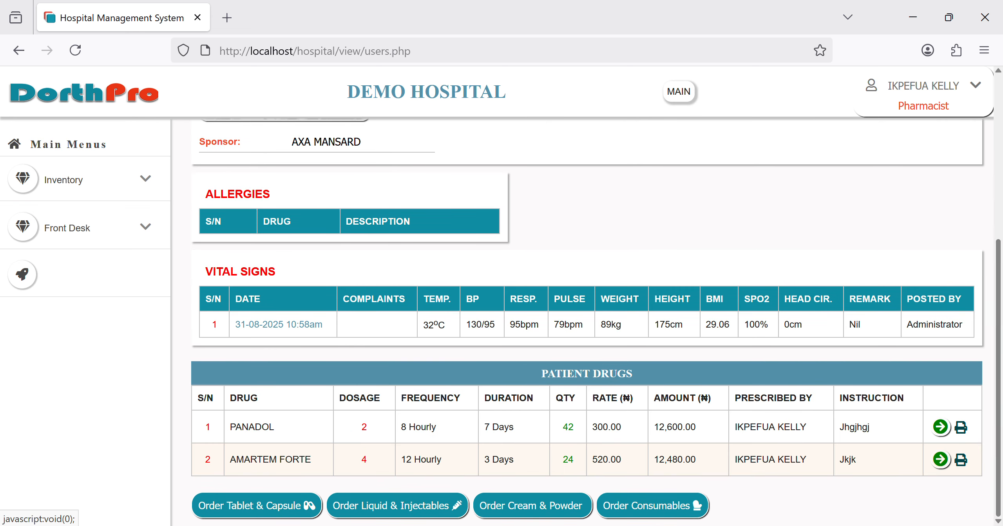
pyautogui.click(971, 438)
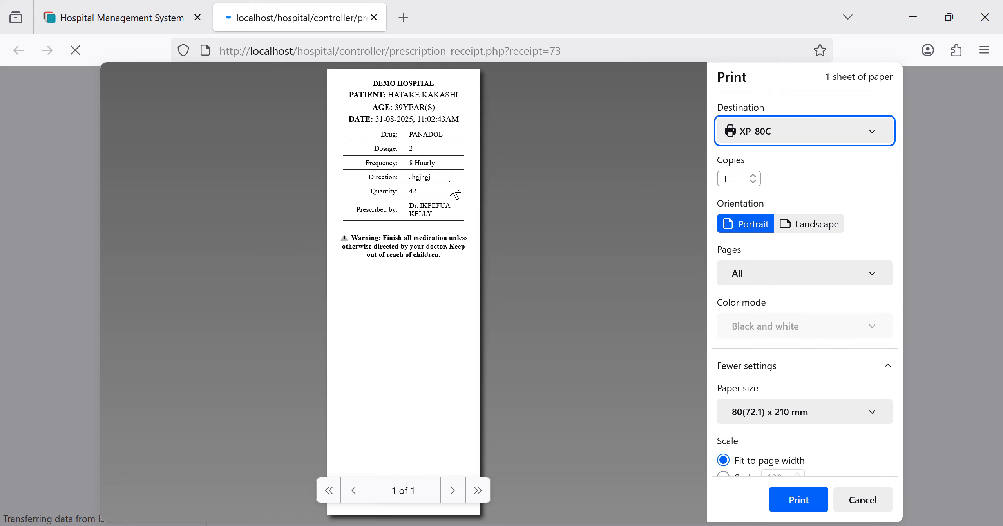
pyautogui.click(863, 500)
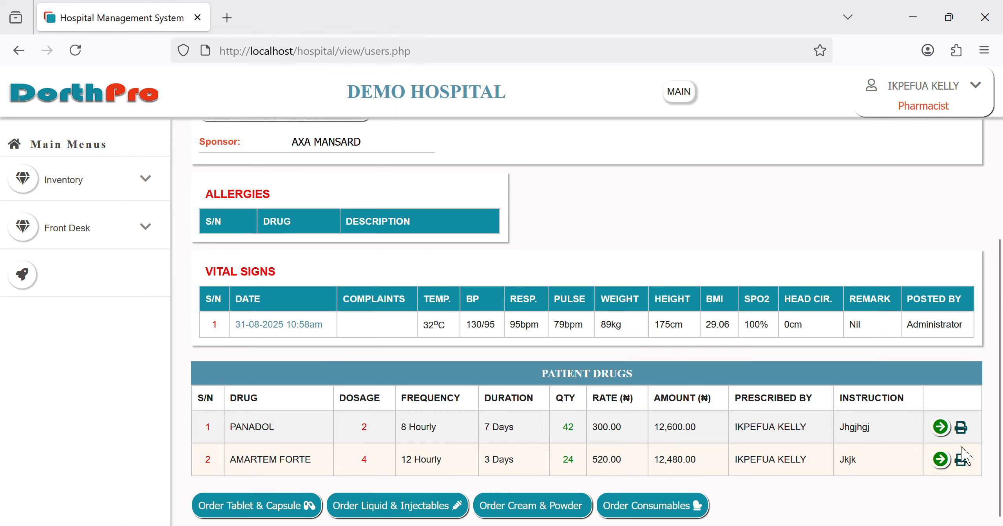
pyautogui.click(968, 471)
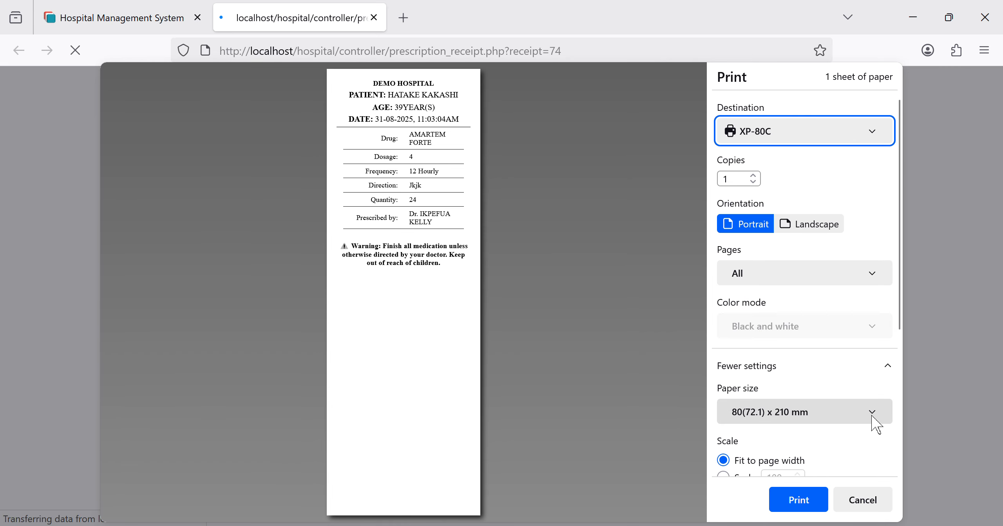
pyautogui.click(891, 503)
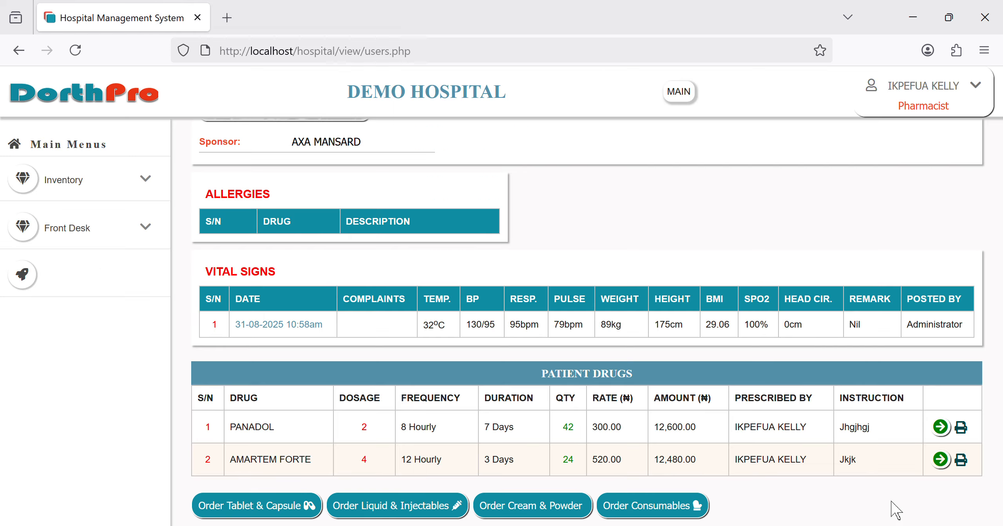
# Step: Dispense 42 PANADOL from the 7 Jul 2025 batch and 24 AMARTEM FORTE from the 30 Jul 2025 batch
pyautogui.click(940, 427)
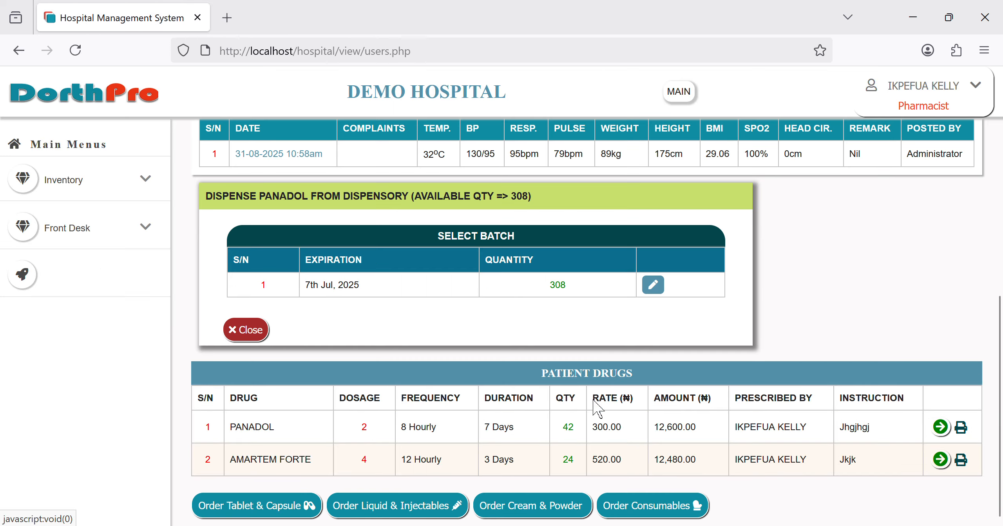
pyautogui.click(664, 299)
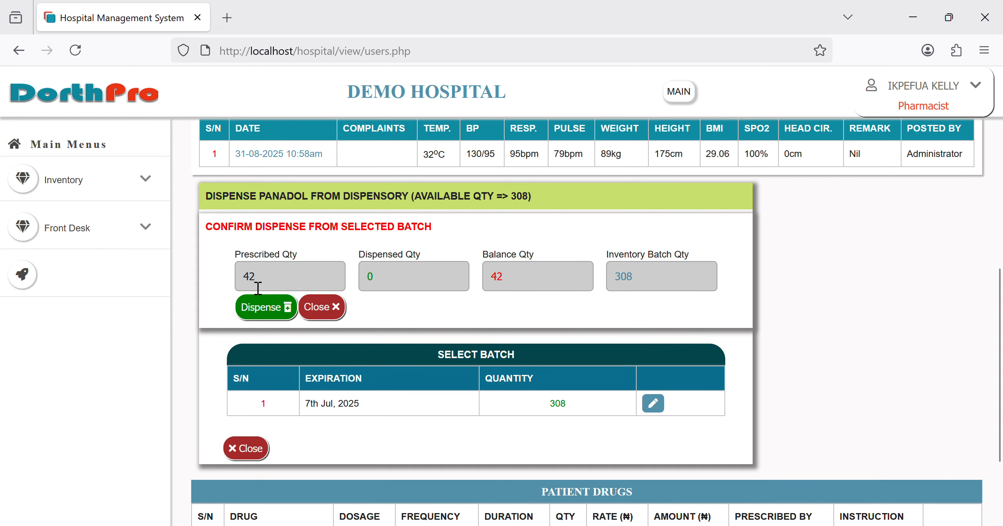
pyautogui.click(274, 323)
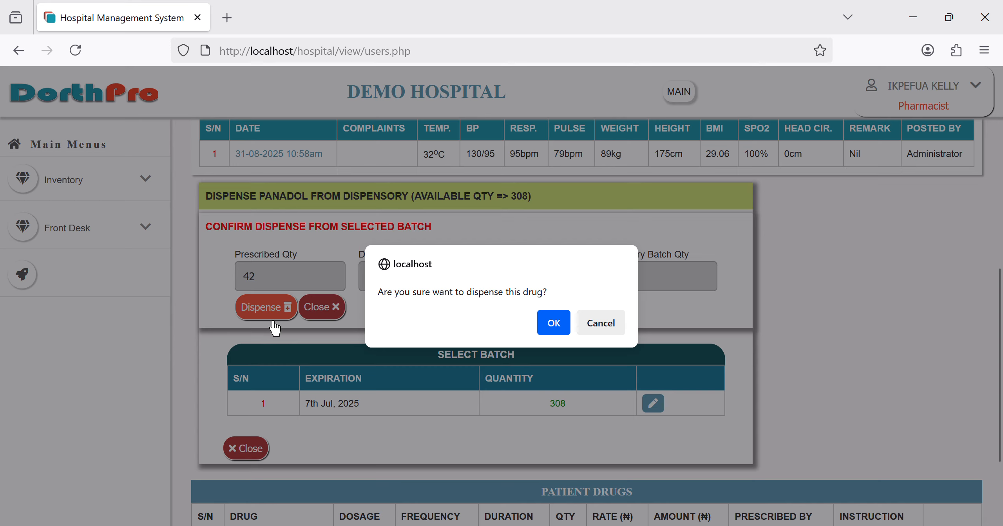
pyautogui.press('Return')
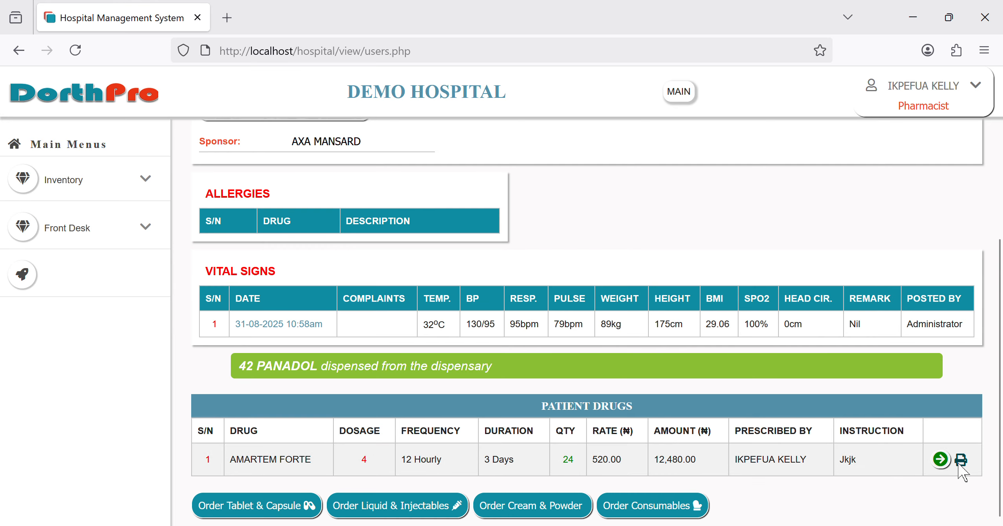
pyautogui.click(940, 459)
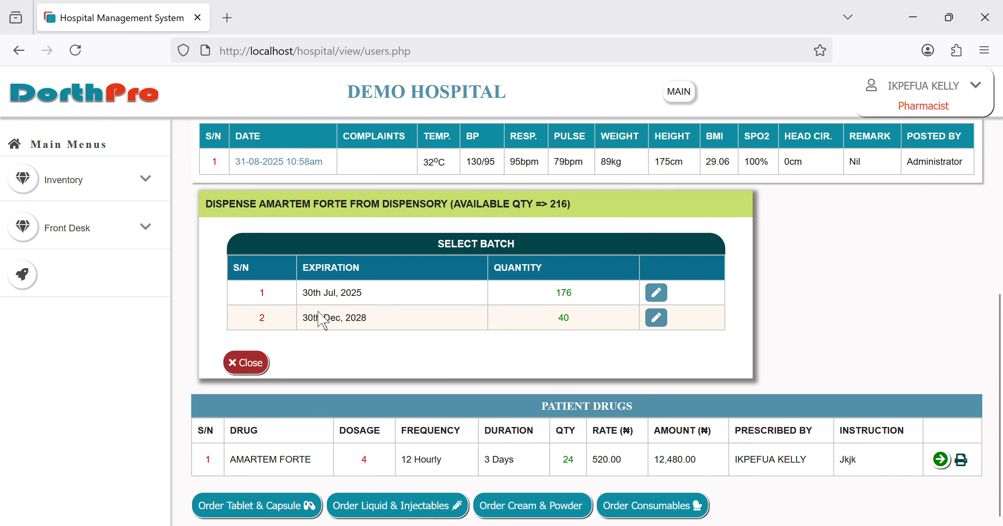
pyautogui.click(666, 301)
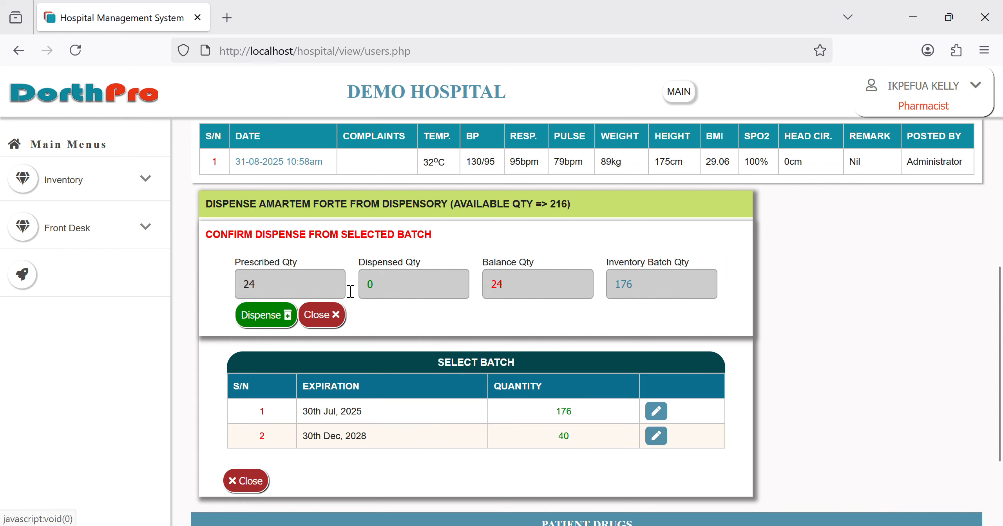
pyautogui.click(258, 323)
pyautogui.press('Return')
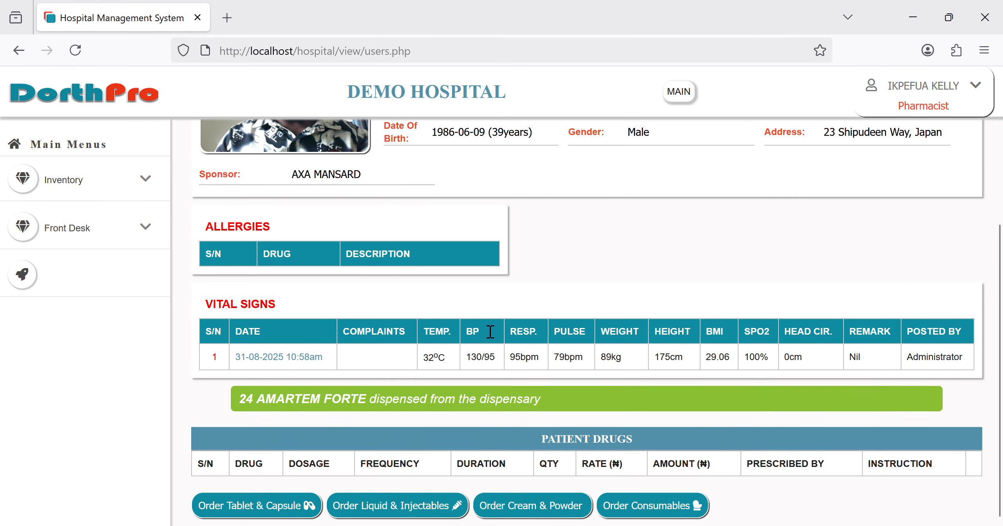
pyautogui.click(112, 113)
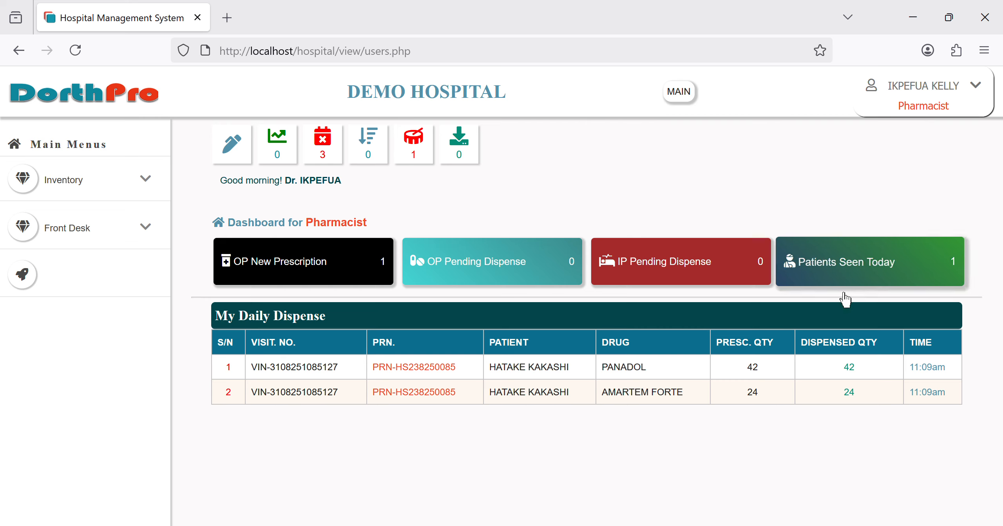
pyautogui.click(990, 92)
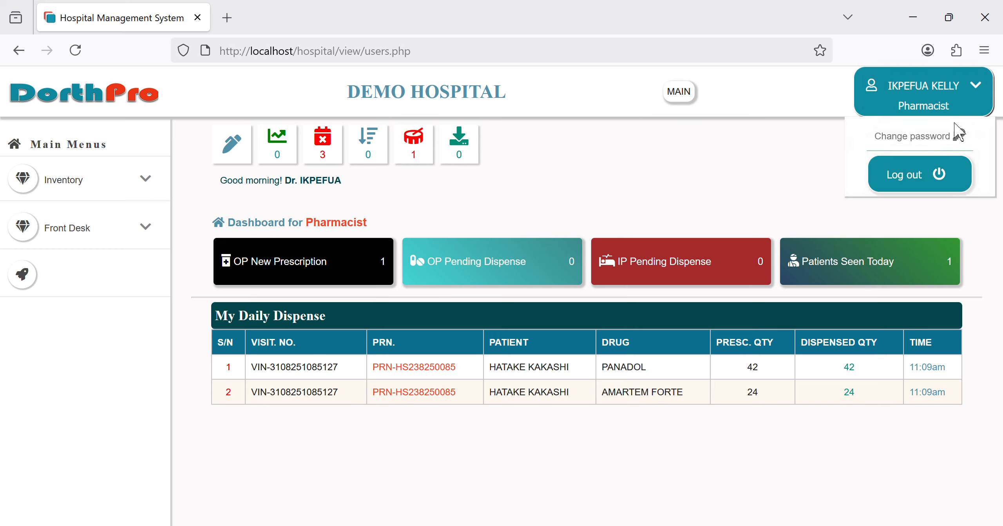
# Step: Log out of the pharmacist account and sign in as administrator
pyautogui.click(913, 184)
pyautogui.click(454, 236)
pyautogui.write('sys')
pyautogui.click(430, 258)
pyautogui.press('Return')
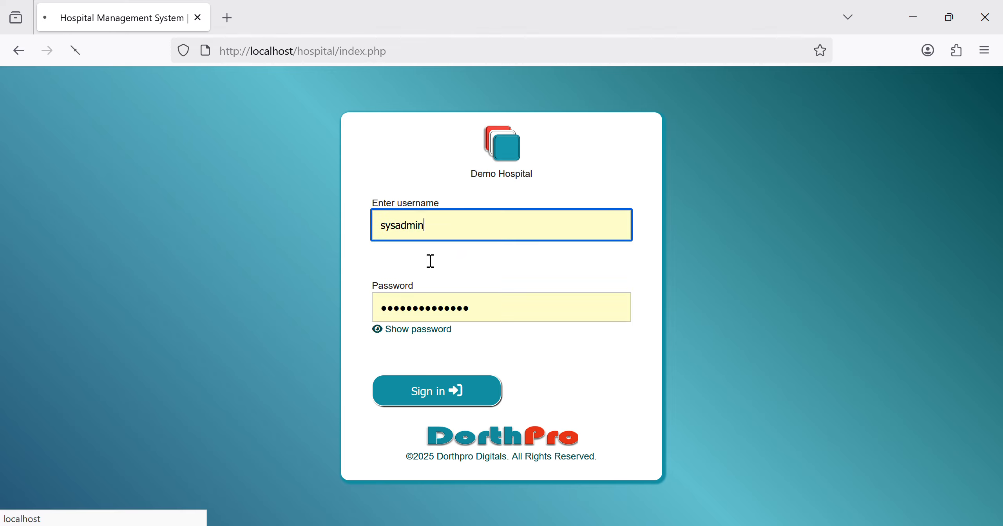
# Step: Open the Pharmacy Retail Order form for a walk-in patient
pyautogui.click(106, 239)
pyautogui.click(103, 280)
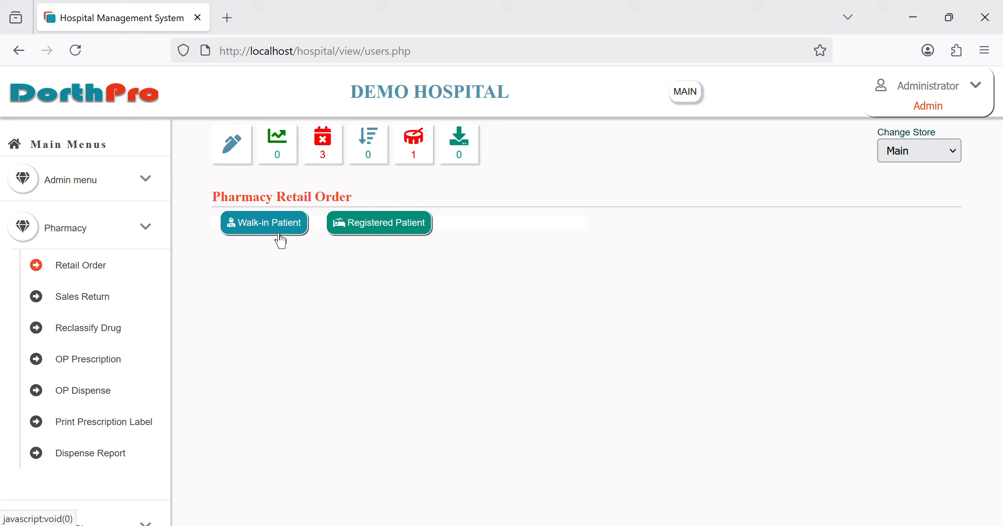
pyautogui.click(375, 234)
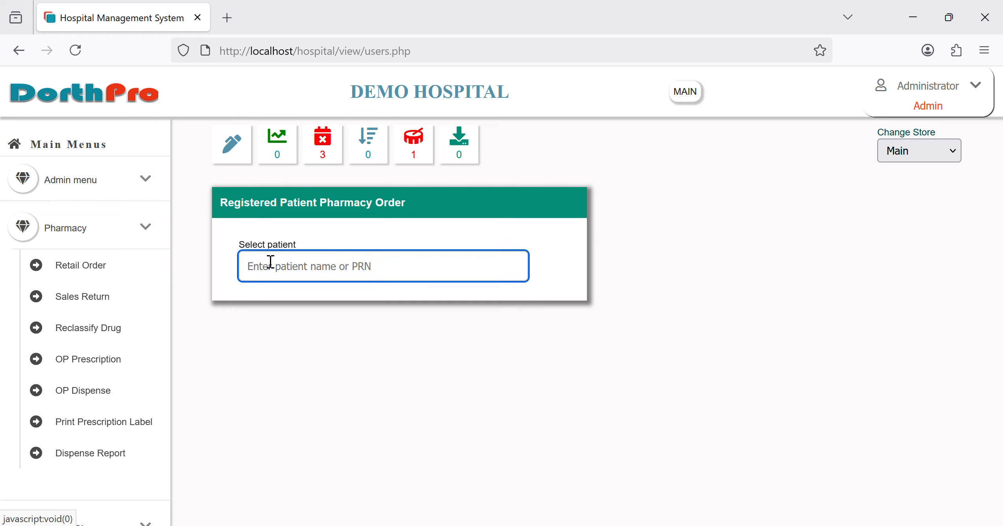
pyautogui.click(109, 285)
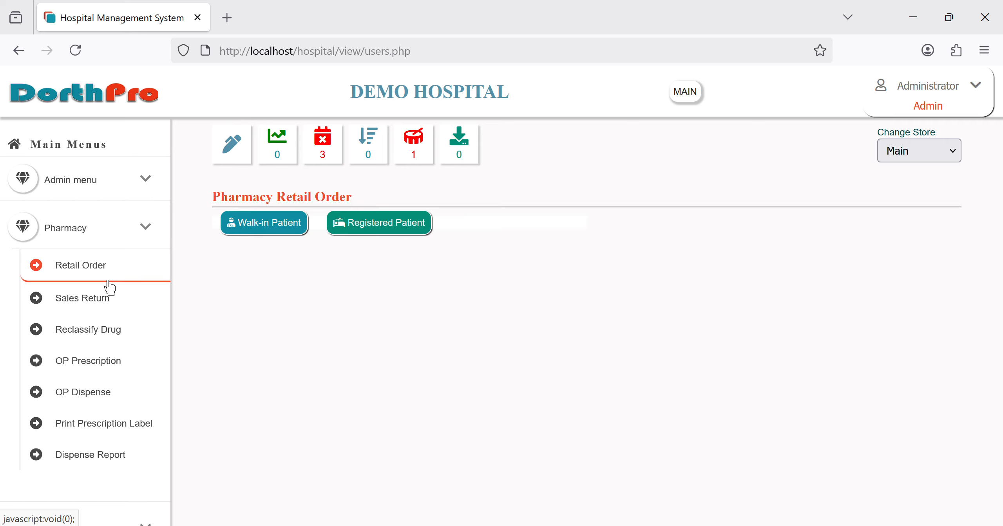
pyautogui.click(289, 231)
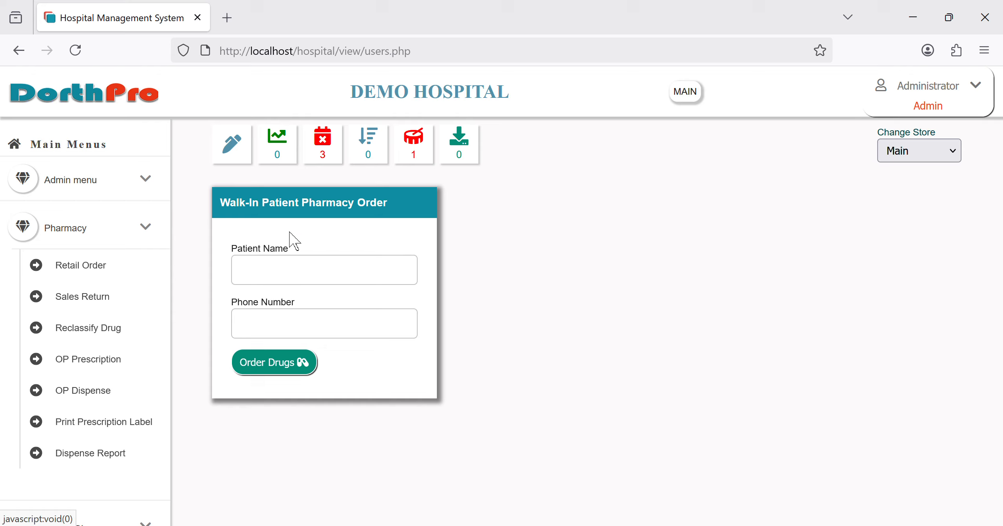
pyautogui.click(290, 276)
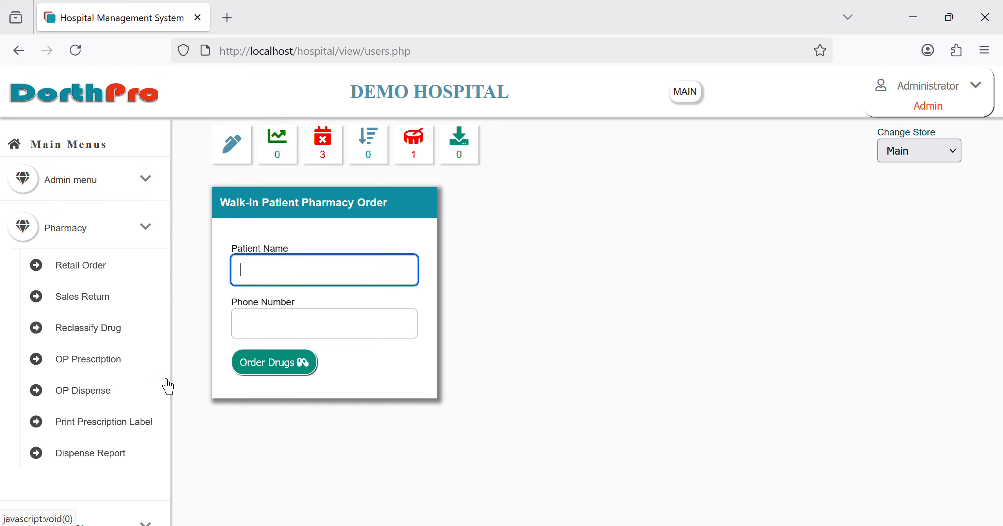
# Step: Collapse the Pharmacy menu and expand the Laboratory section in the sidebar
pyautogui.click(93, 244)
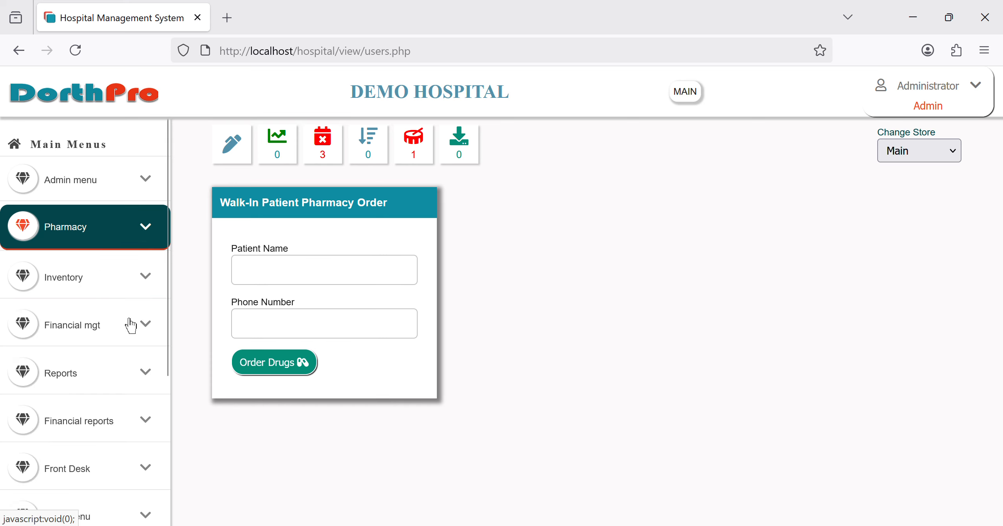
pyautogui.scroll(-5, 94, 433)
pyautogui.scroll(-3, 94, 435)
pyautogui.click(82, 441)
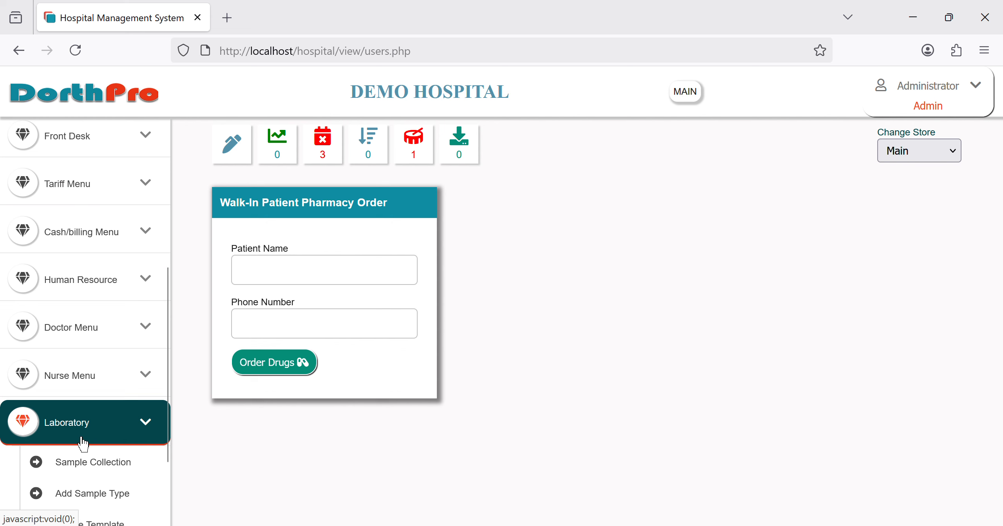
# Step: Collect a BLOOD sample for the 31-08-2025 patient's MALARIA PARASITE investigation and print its label
pyautogui.click(80, 477)
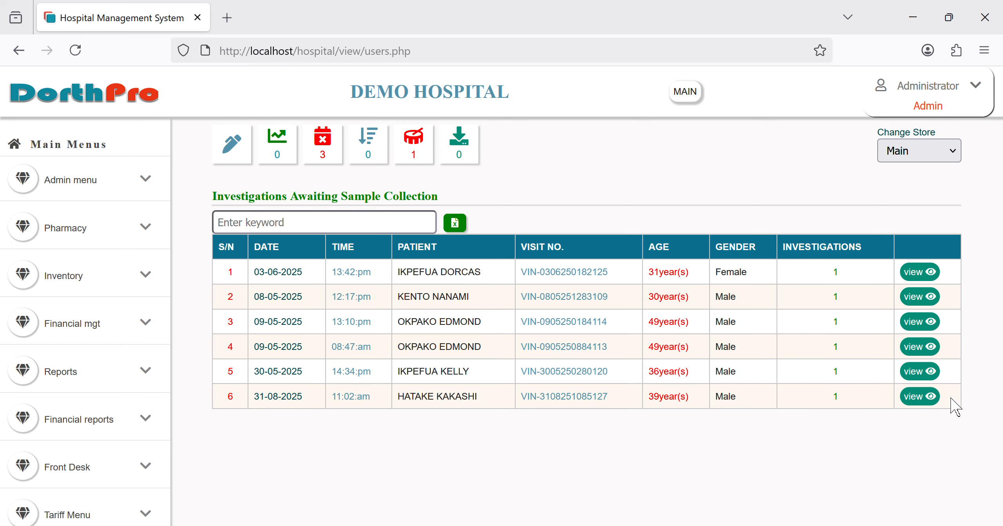
pyautogui.click(922, 406)
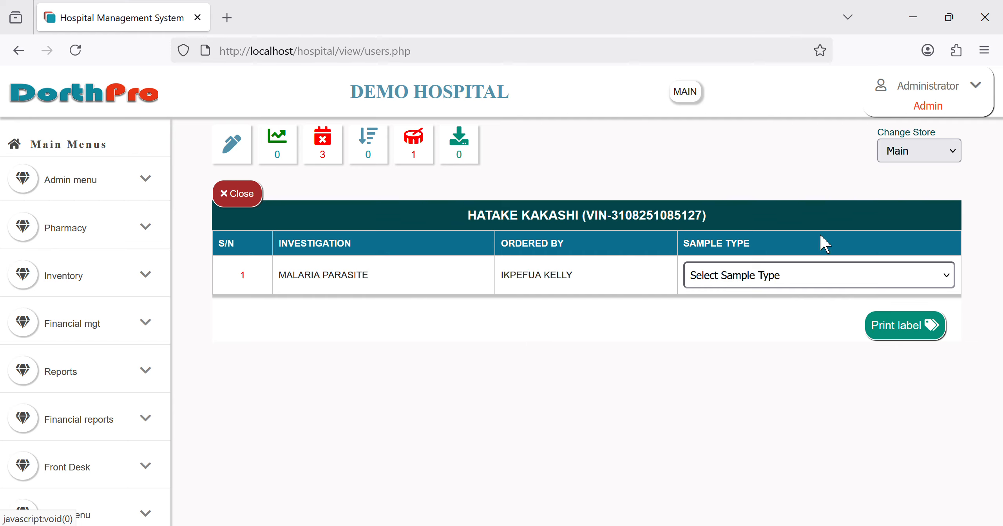
pyautogui.click(768, 330)
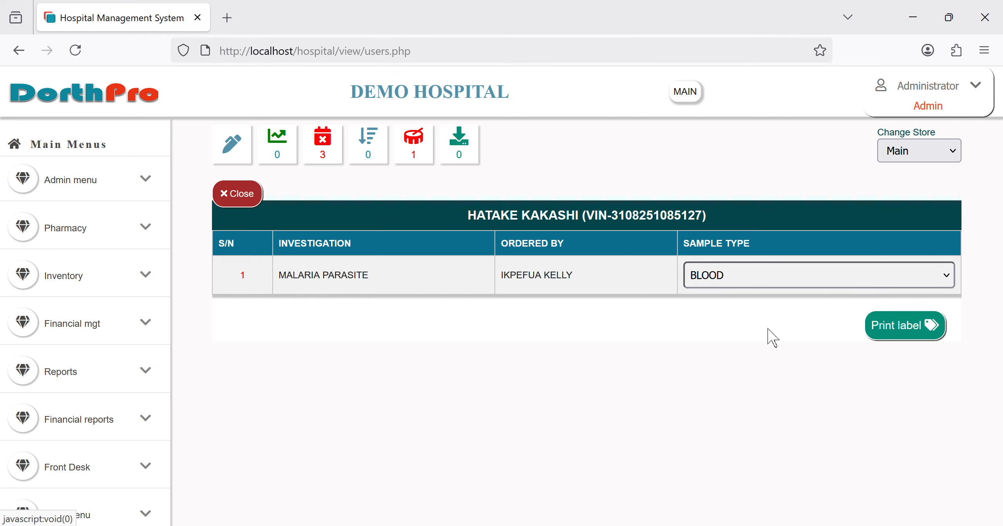
pyautogui.click(873, 323)
pyautogui.click(563, 331)
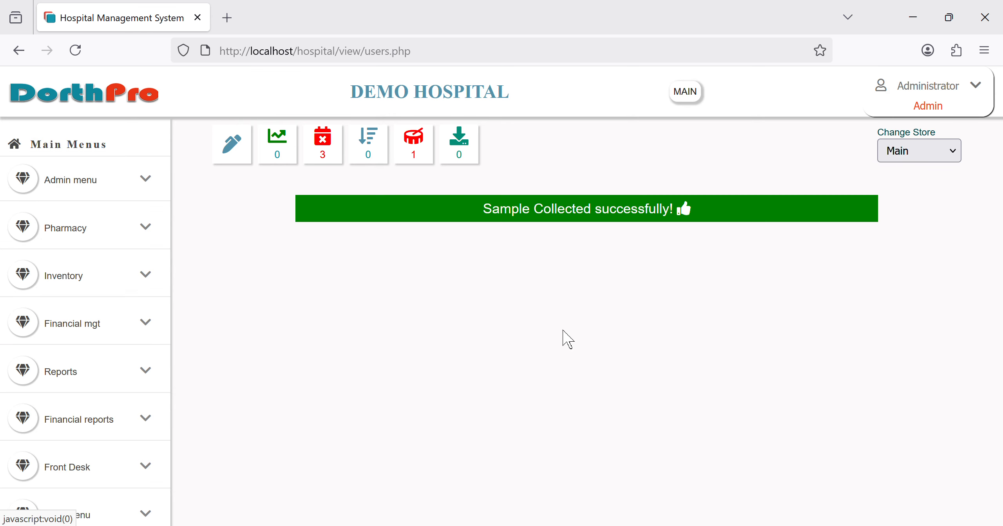
pyautogui.moveTo(90, 441)
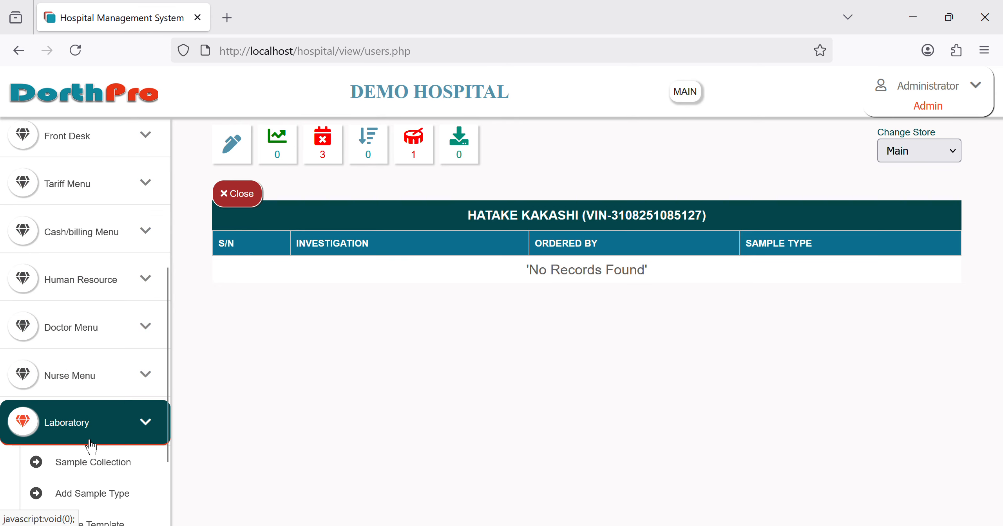
pyautogui.scroll(-3, 90, 445)
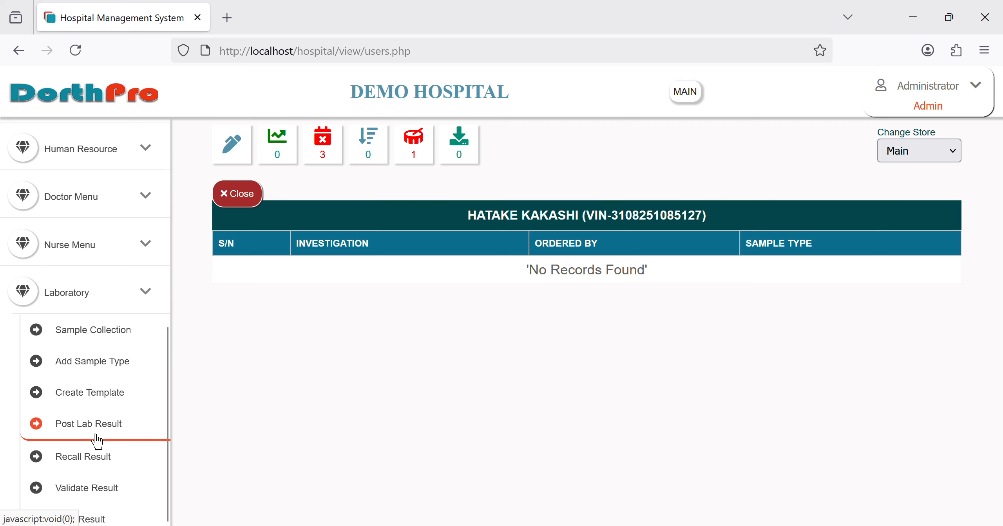
# Step: From Post Pending Results, enter 2+ and 'malaria seen' for the MALARIA PARASITE test and post it
pyautogui.click(97, 439)
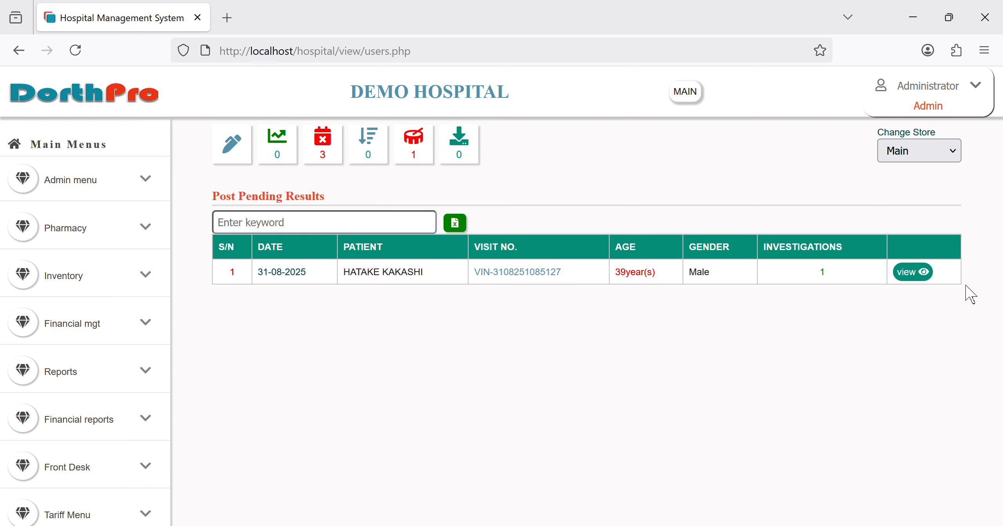
pyautogui.click(912, 272)
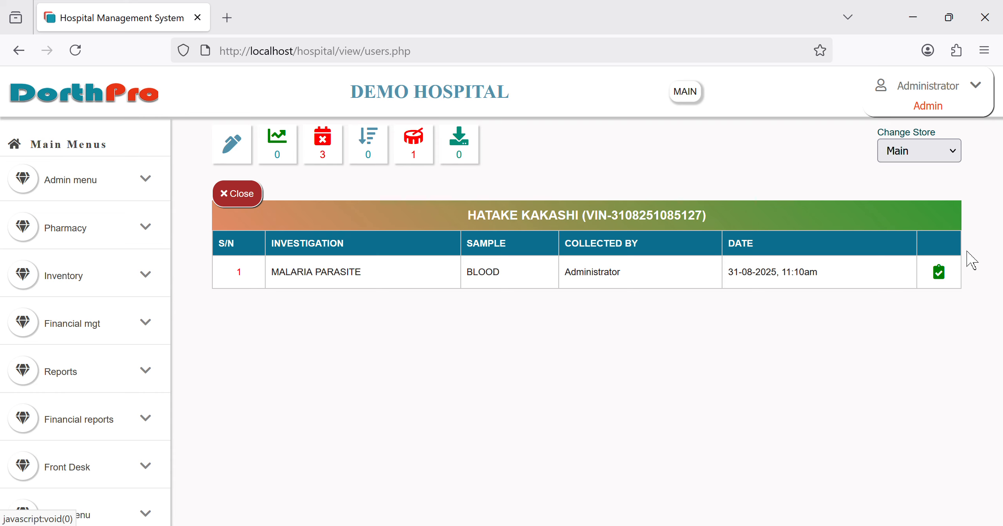
pyautogui.click(950, 282)
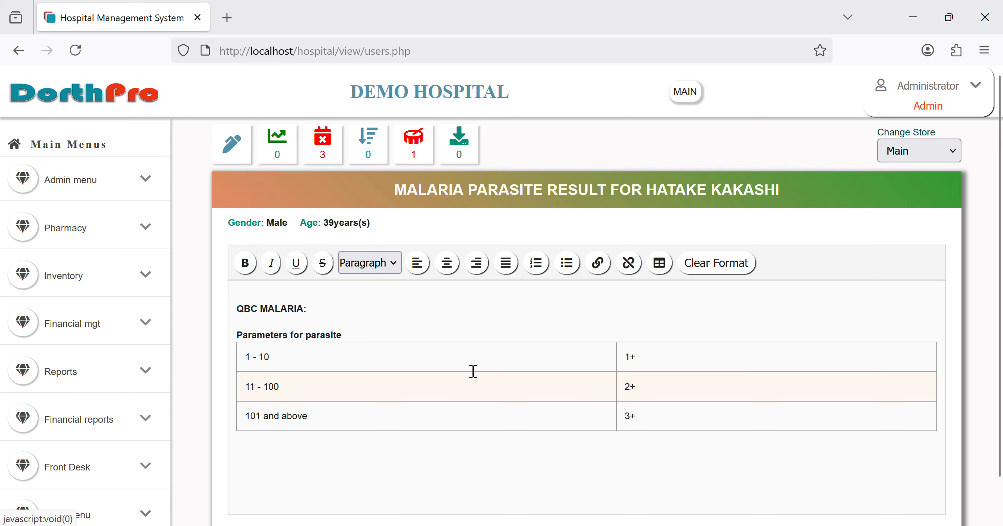
pyautogui.scroll(-1, 473, 372)
pyautogui.click(419, 266)
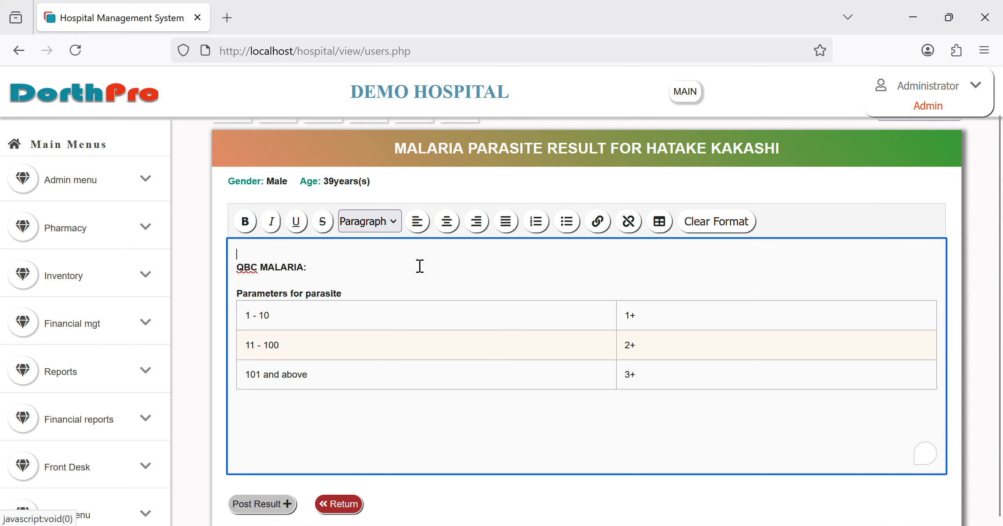
pyautogui.write('2+')
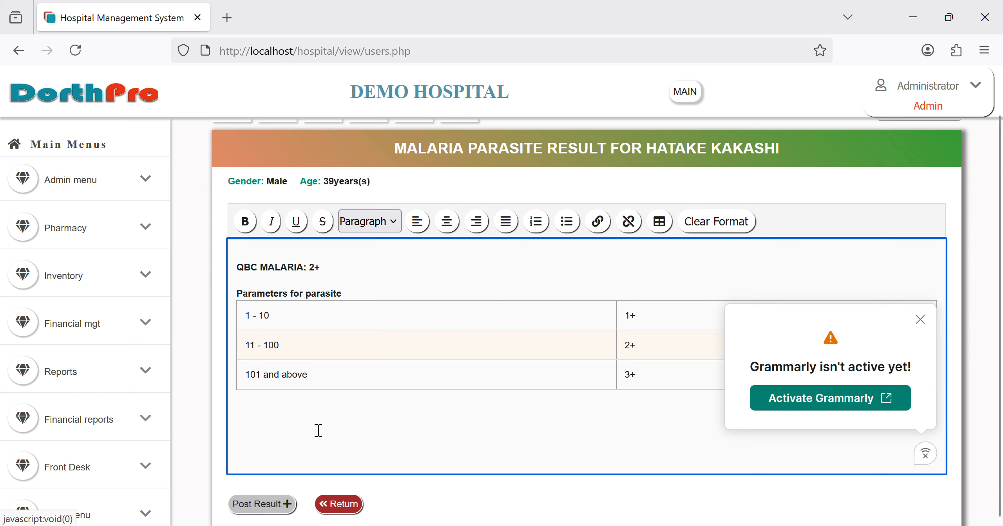
pyautogui.write('malaria seen')
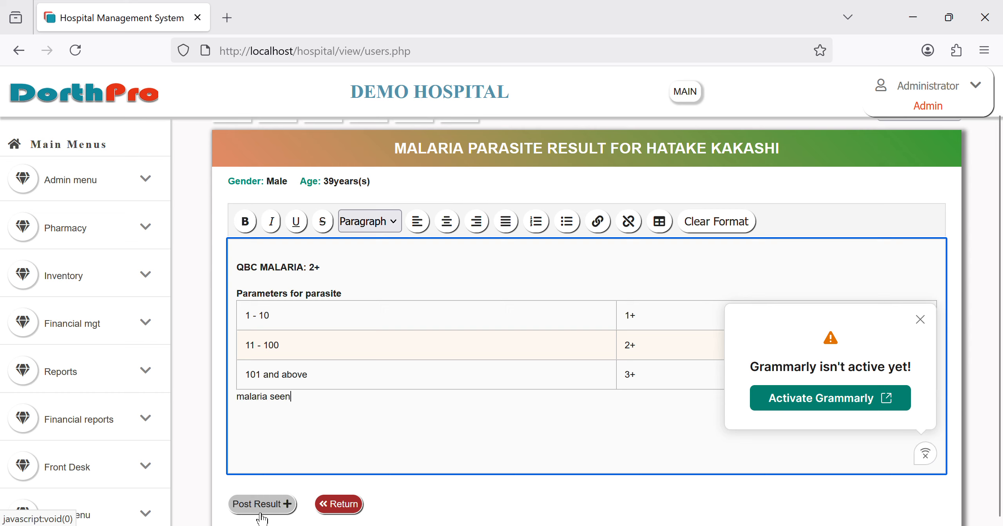
pyautogui.click(257, 517)
pyautogui.press('Return')
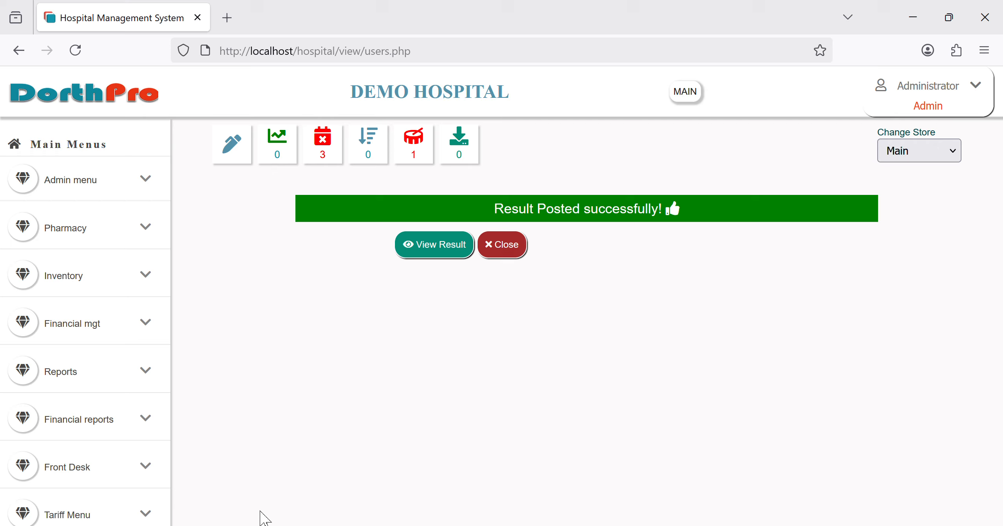
# Step: Open the posted malaria parasite result and preview its printout as a Save to PDF, then cancel printing
pyautogui.click(439, 265)
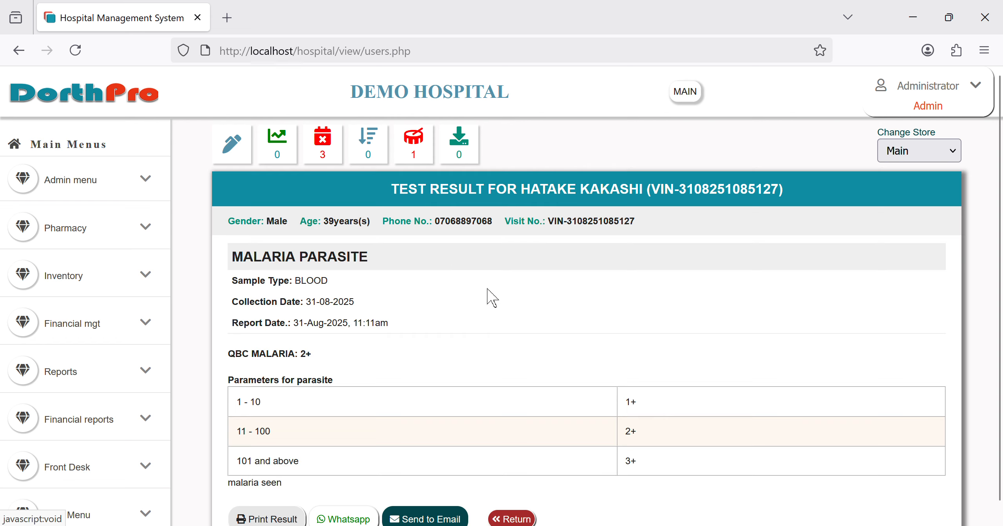
pyautogui.scroll(-1, 523, 327)
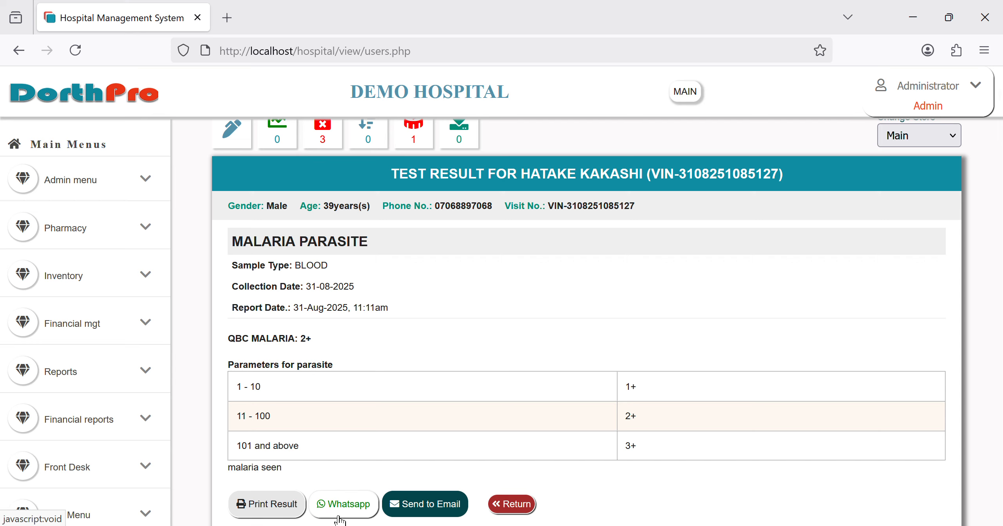
pyautogui.click(280, 509)
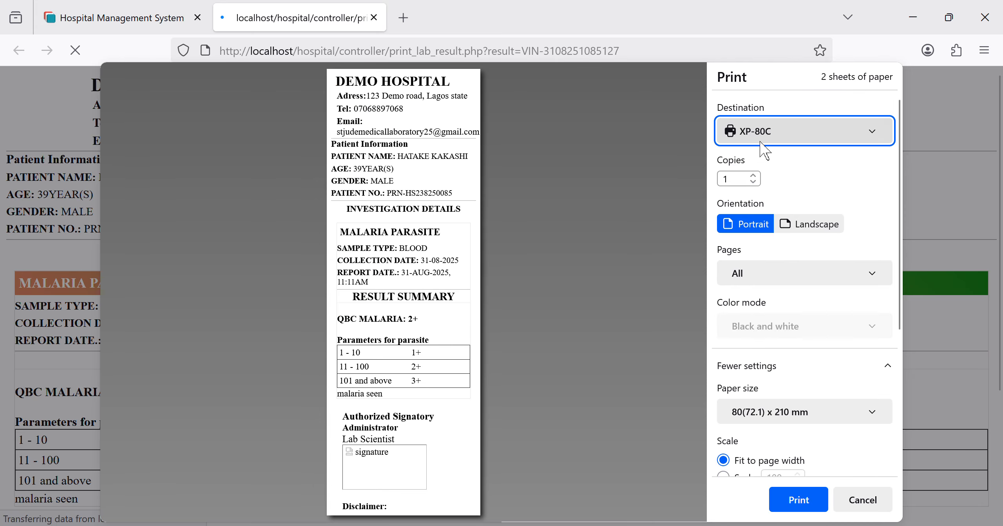
pyautogui.click(774, 159)
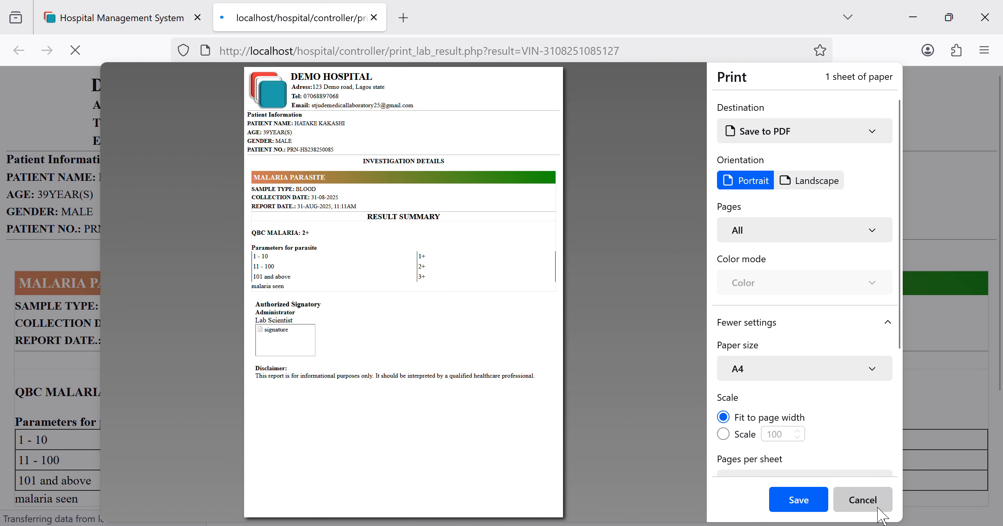
pyautogui.click(862, 500)
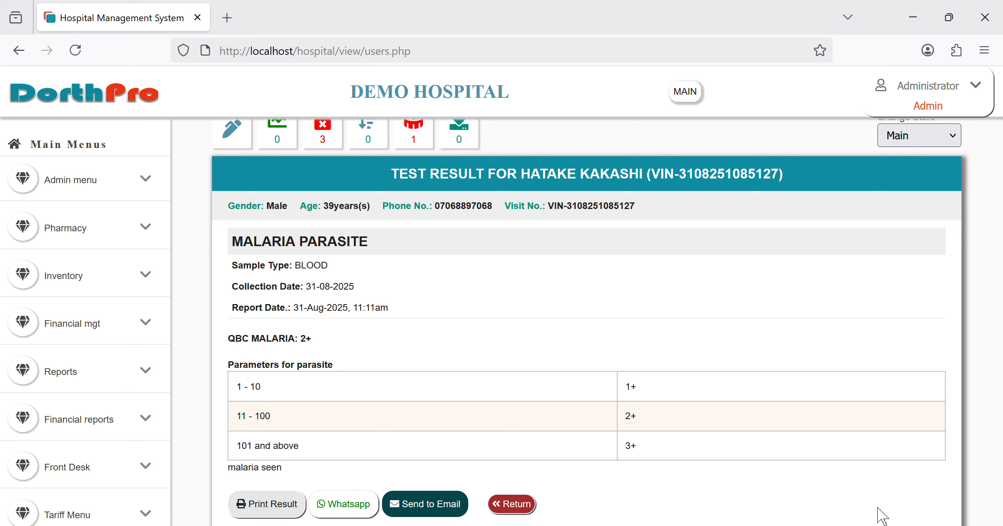
# Step: Return from the result and list the laboratory results awaiting validation
pyautogui.click(532, 512)
pyautogui.scroll(-10, 81, 474)
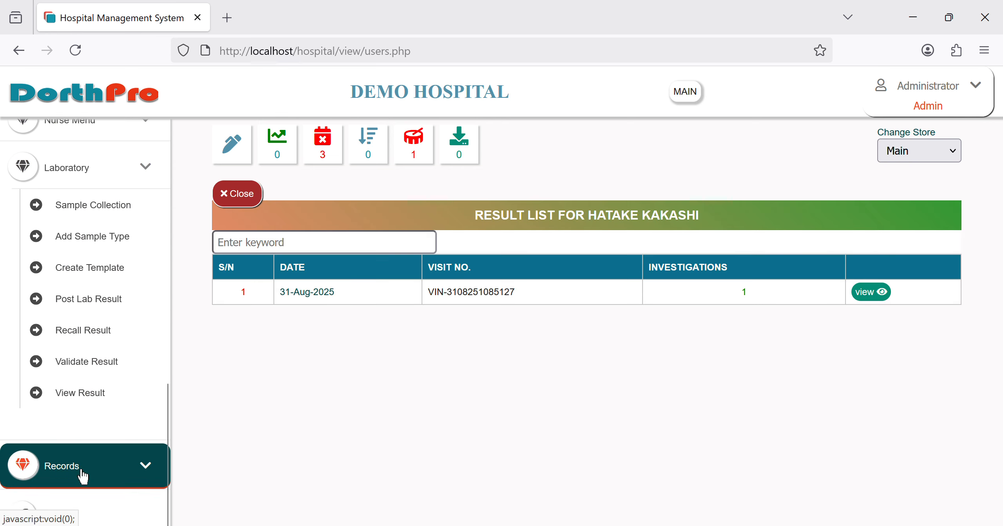
pyautogui.click(133, 375)
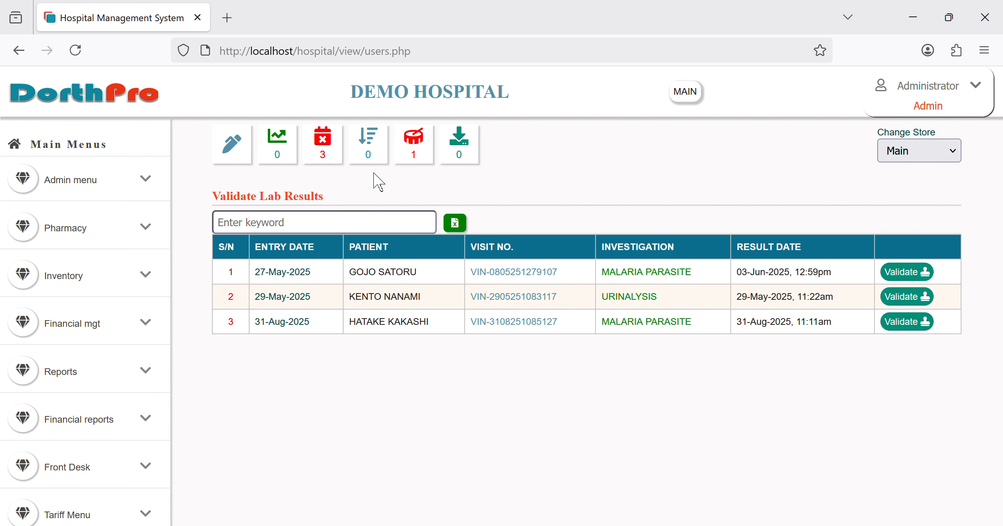
# Step: Go back to the Admin dashboard and expand the Doctor Menu
pyautogui.click(98, 95)
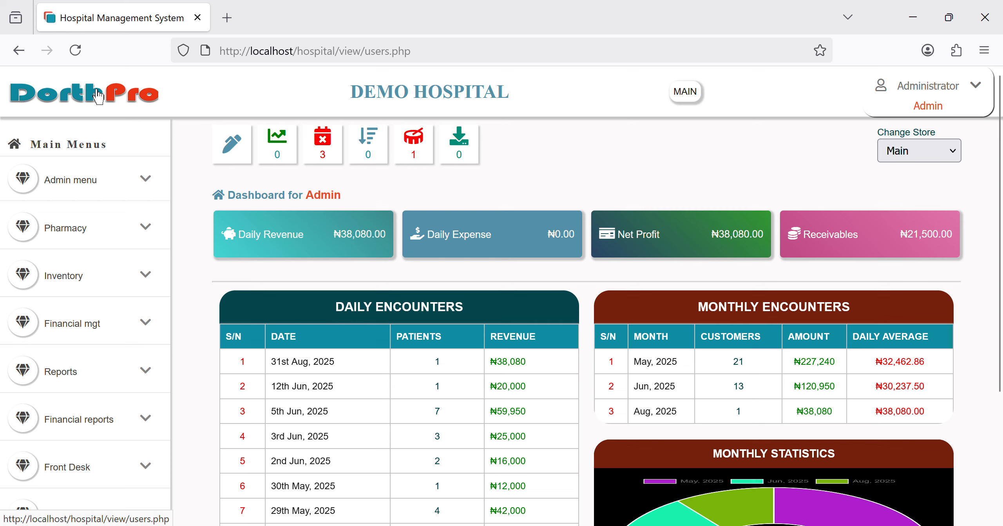
pyautogui.scroll(-3, 102, 331)
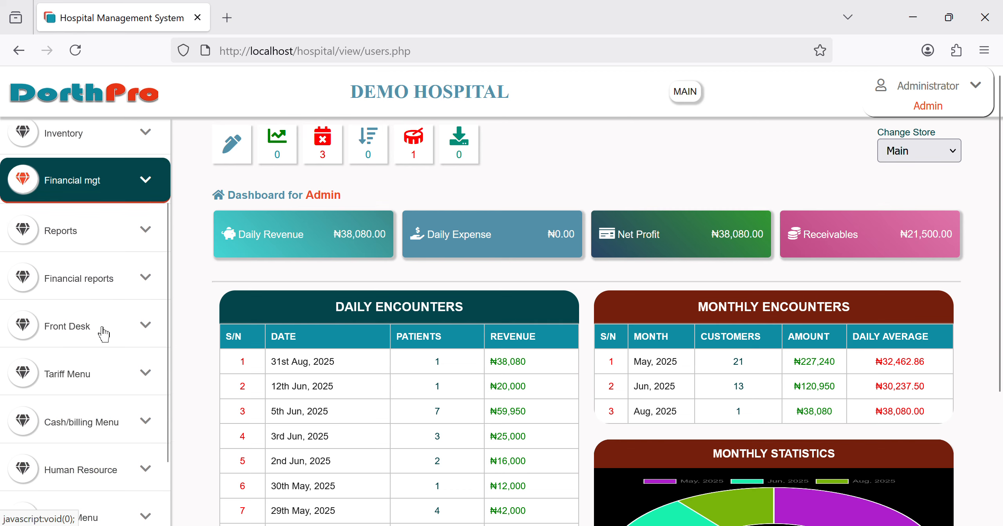
pyautogui.scroll(-3, 103, 333)
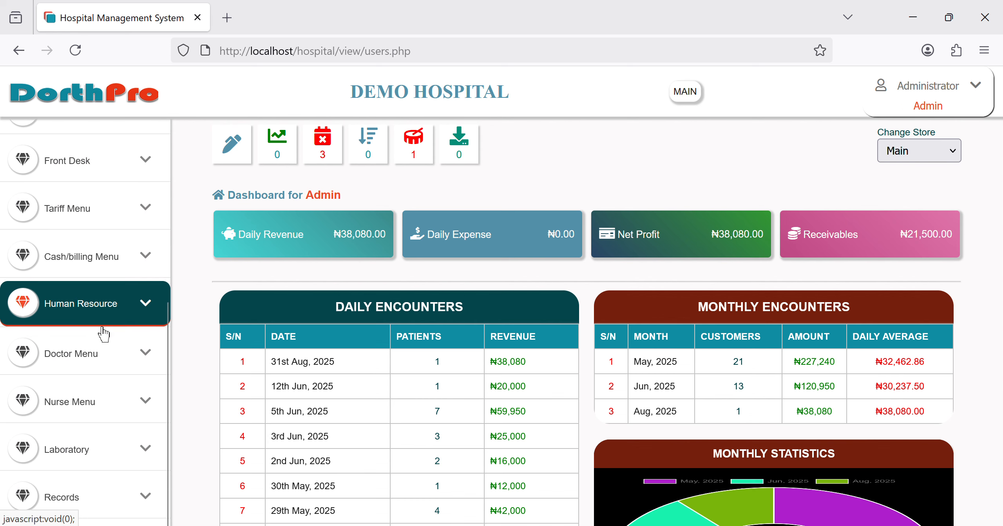
pyautogui.scroll(-1, 81, 393)
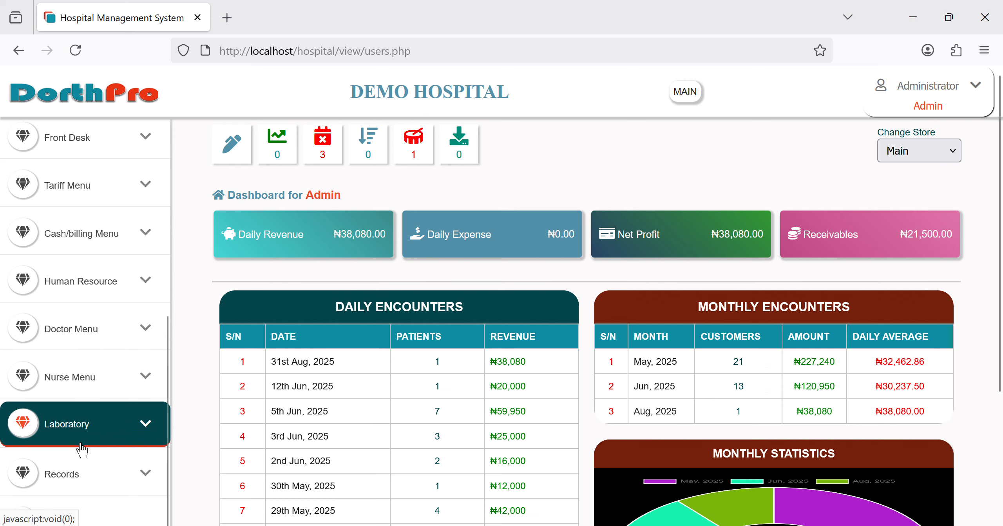
pyautogui.click(74, 347)
pyautogui.scroll(-3, 101, 431)
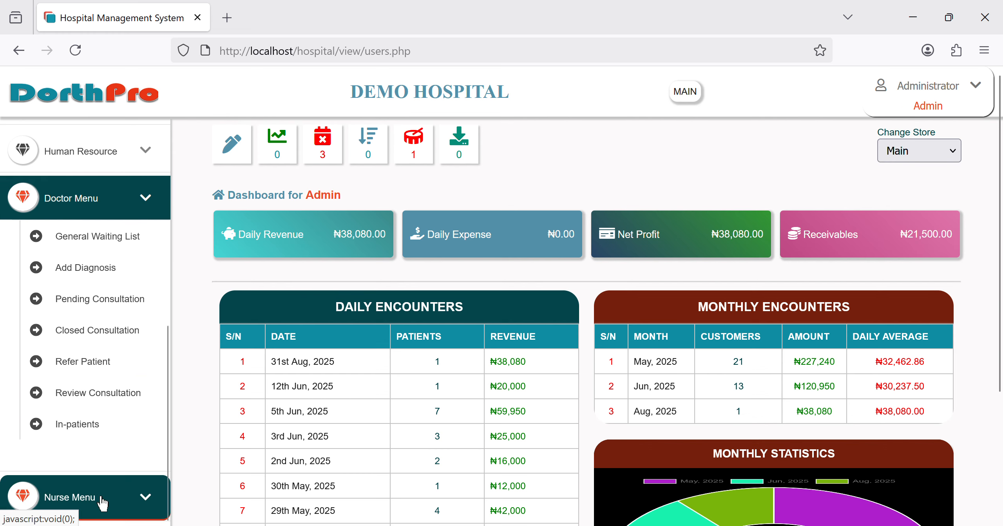
pyautogui.click(112, 427)
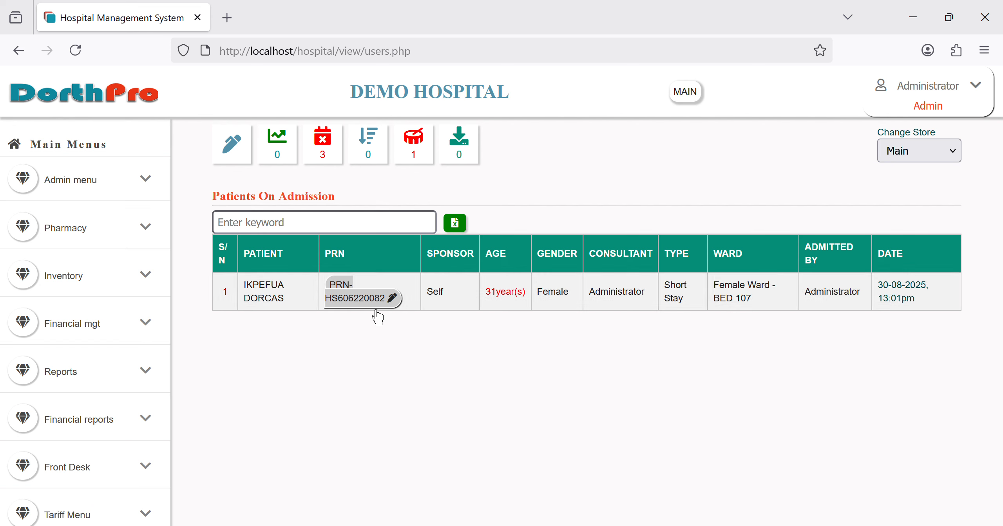
pyautogui.click(379, 310)
pyautogui.scroll(-1, 582, 395)
pyautogui.scroll(-3, 581, 394)
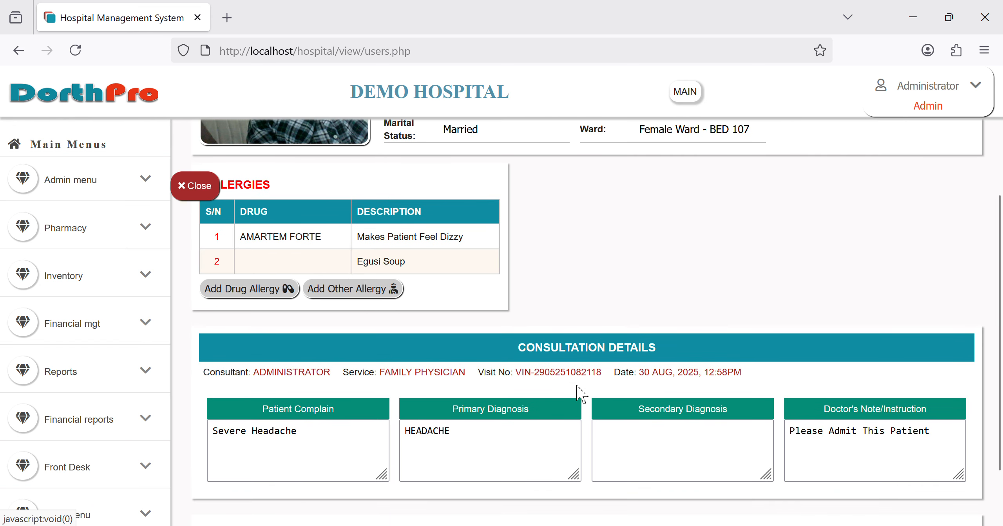
pyautogui.scroll(-2, 577, 389)
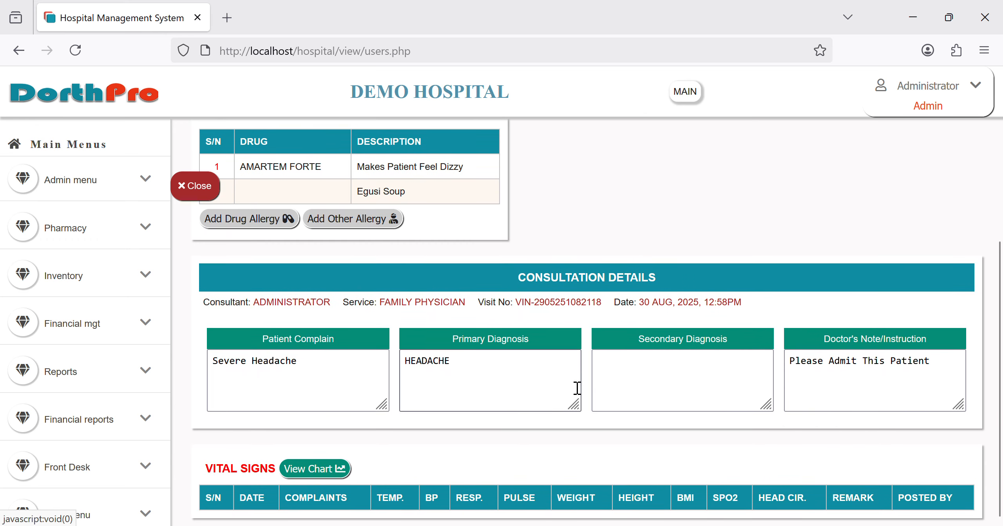
pyautogui.click(208, 191)
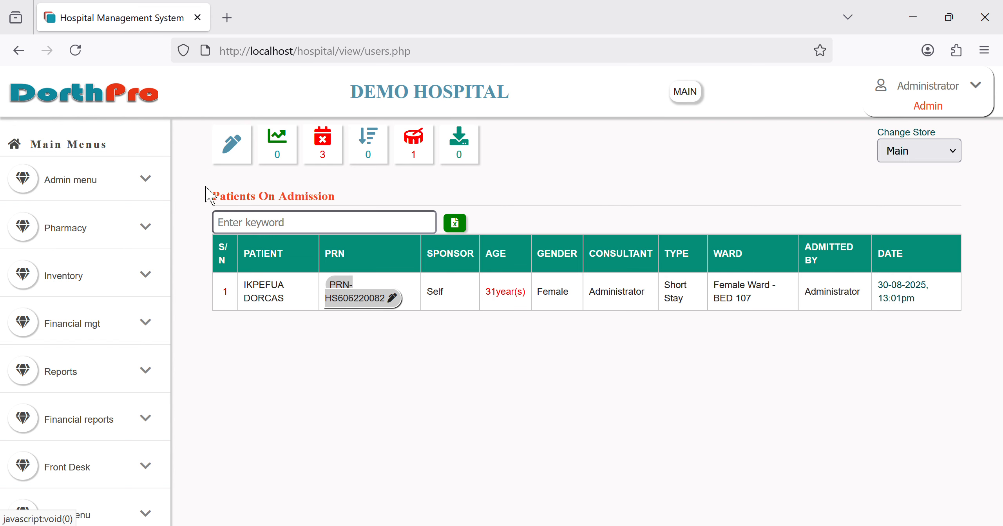
pyautogui.click(133, 115)
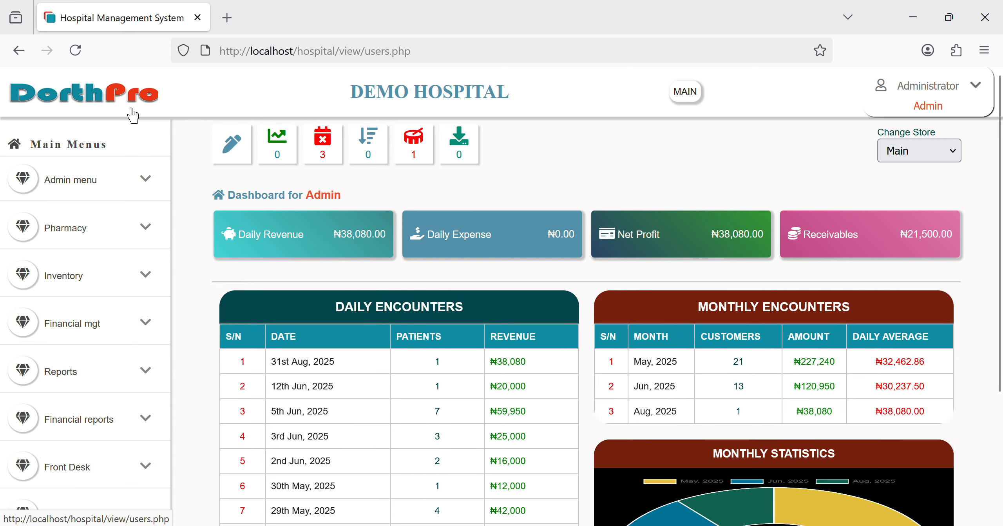